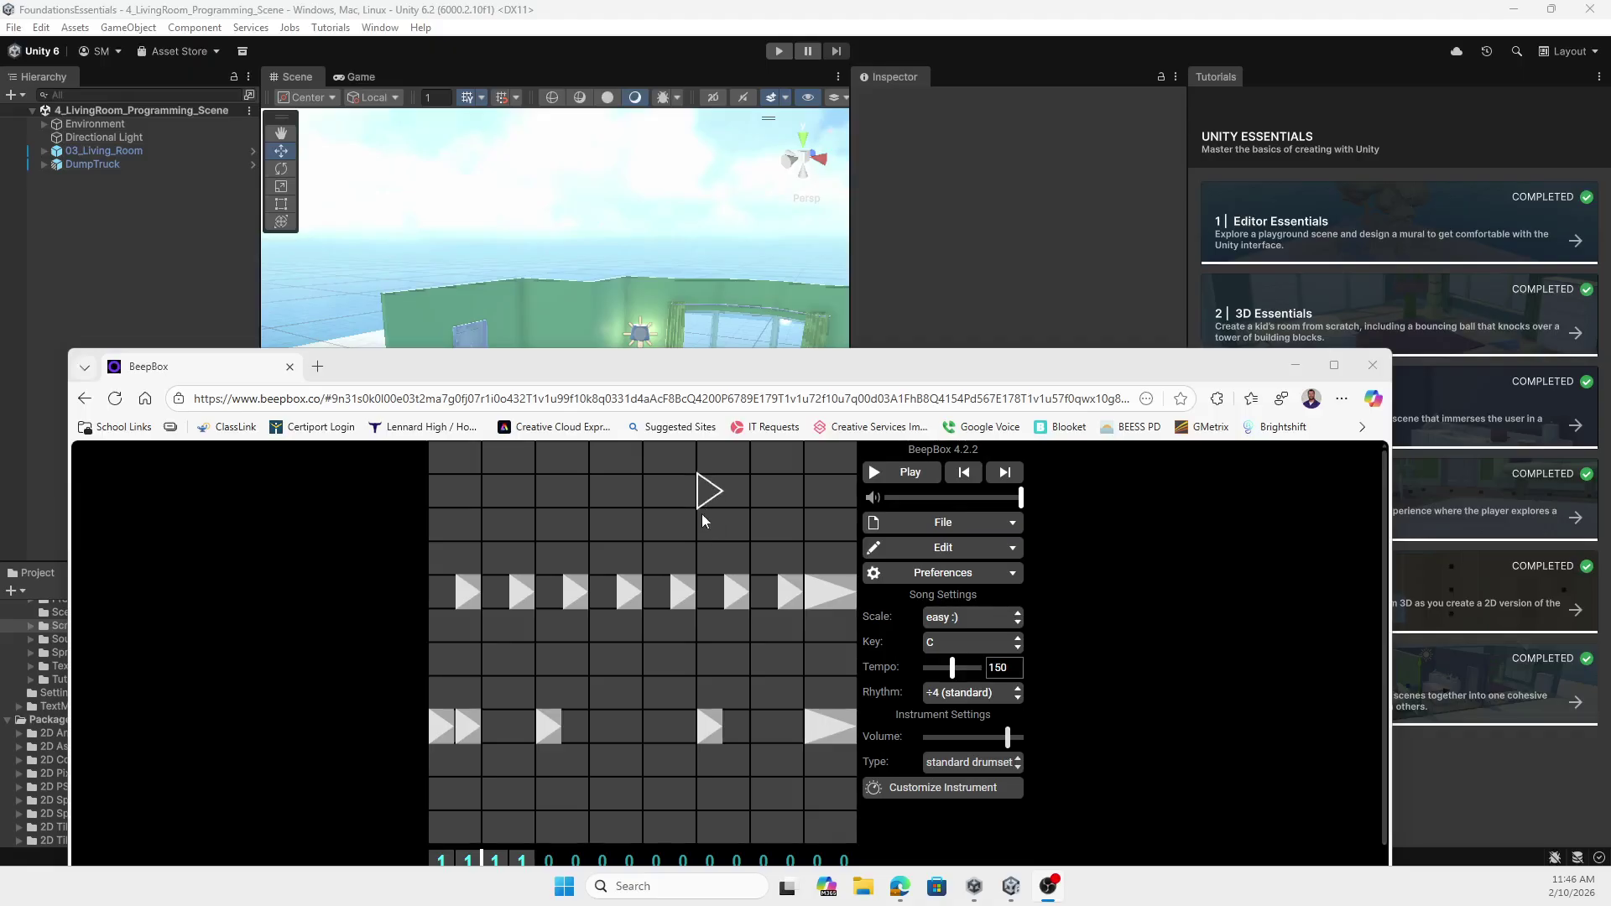
- Play the BeepBox song to preview it and pause the playback
click(913, 475)
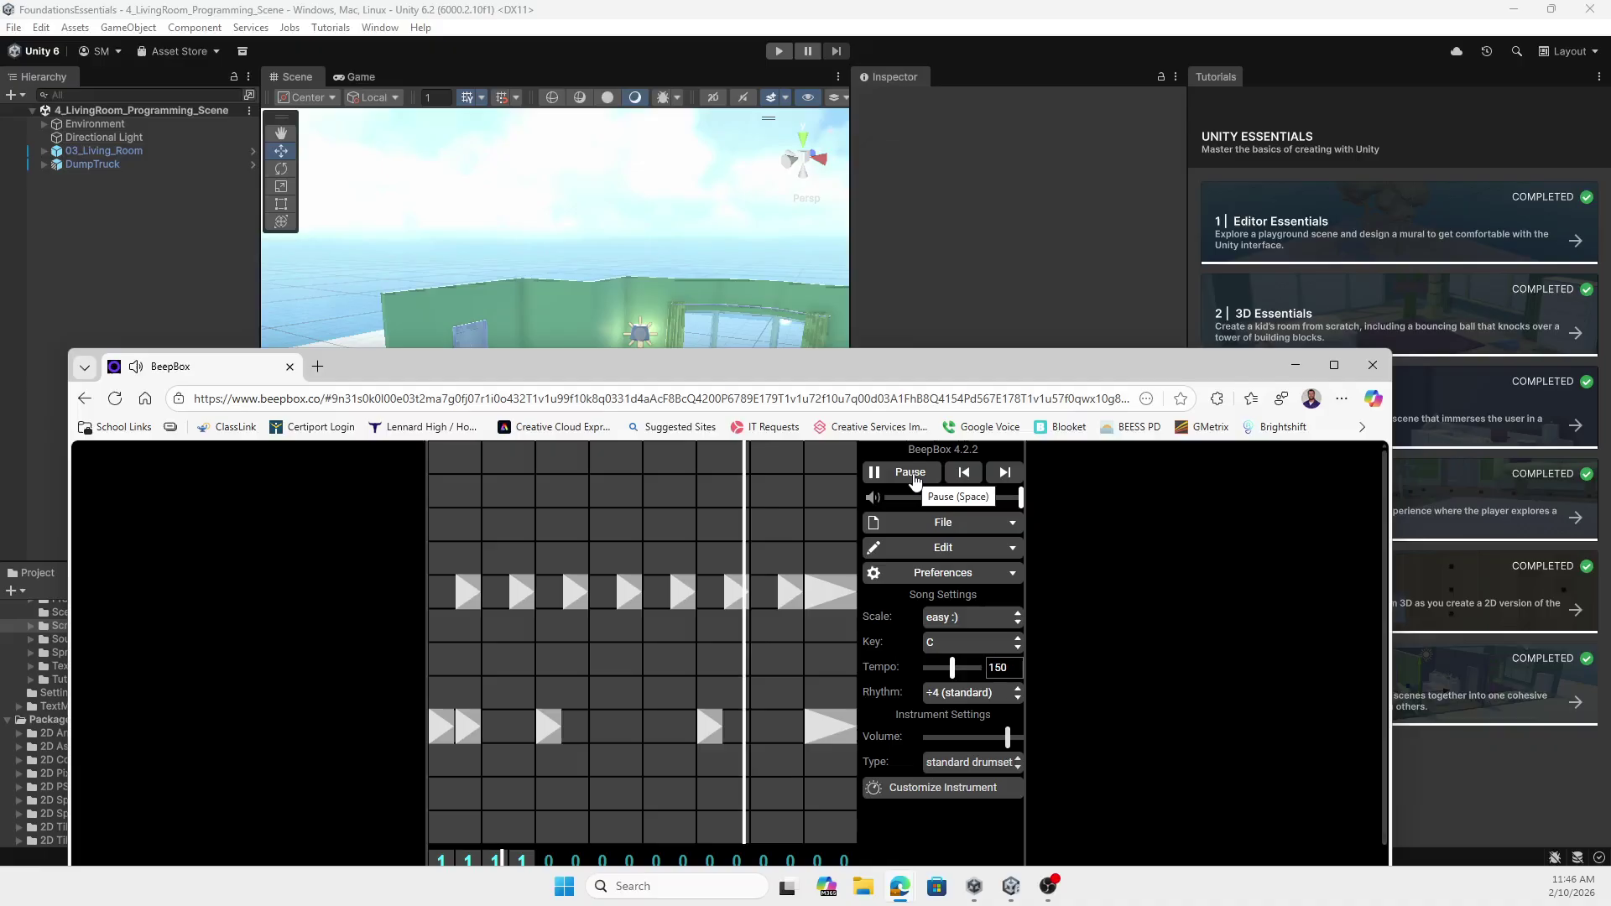
click(914, 476)
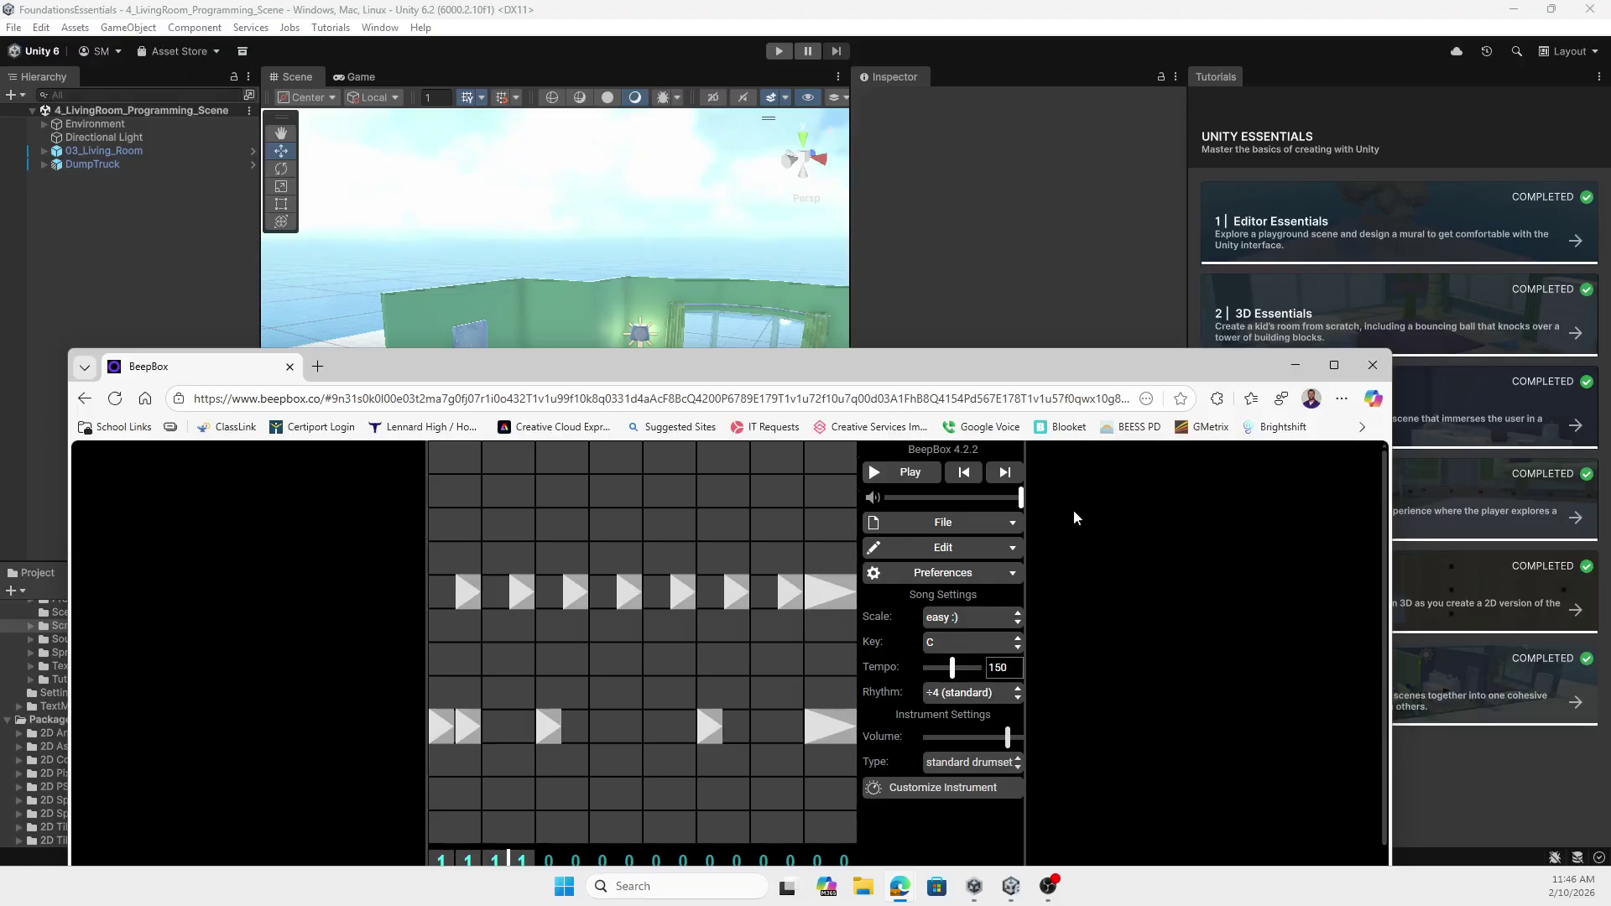
- Set up the song export with file name CarGame, loop count 4, outro off and file type .mp3
click(1013, 527)
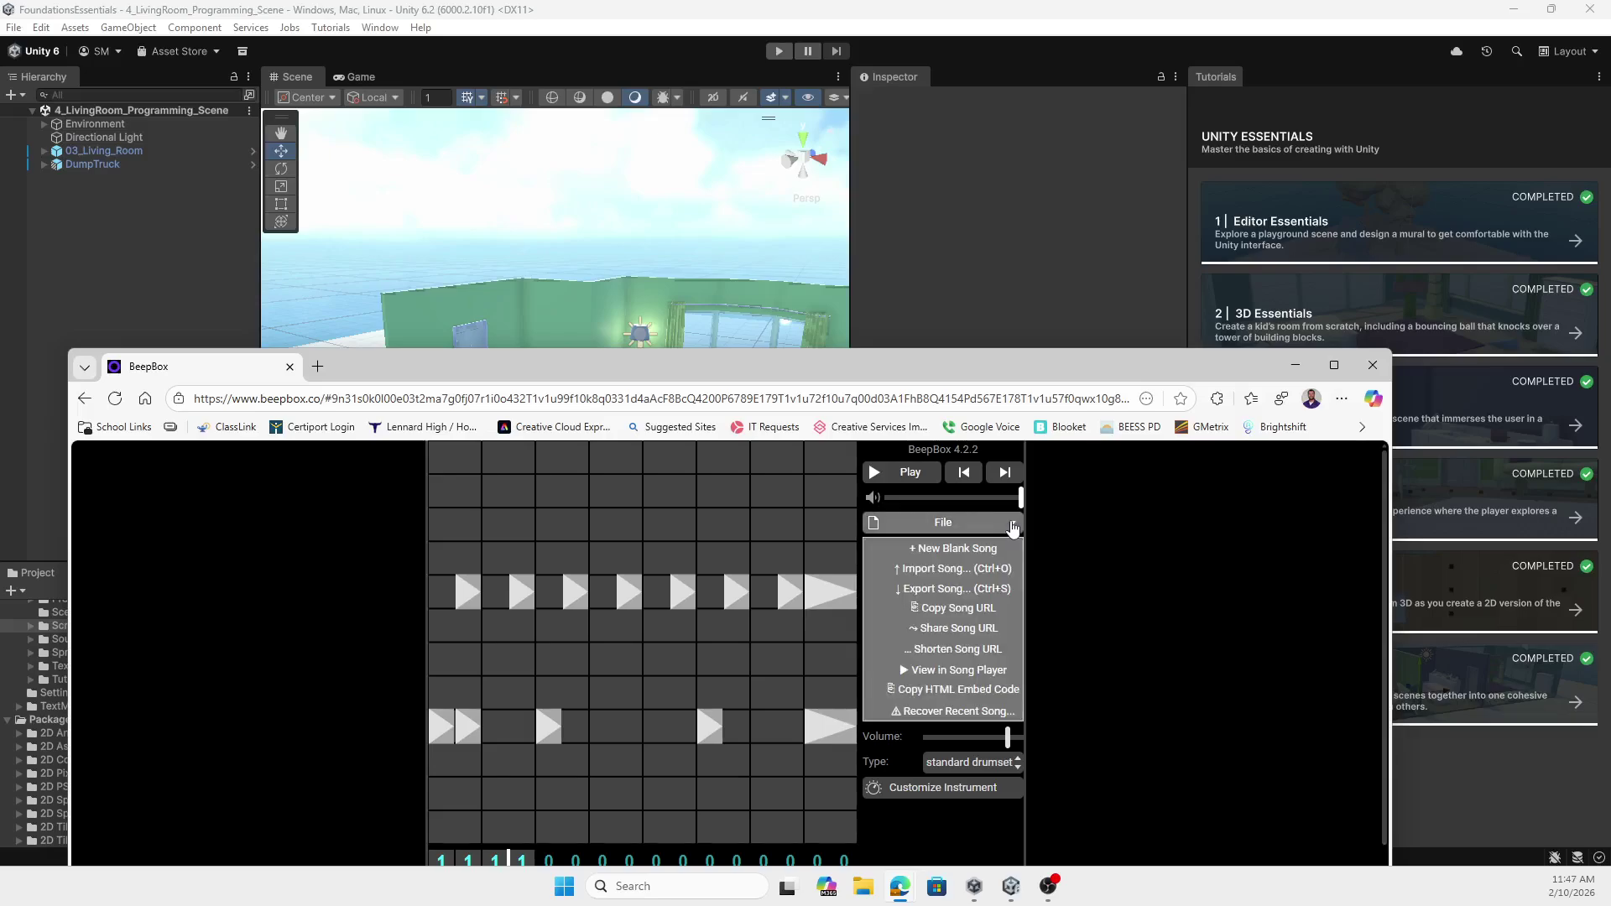
click(949, 588)
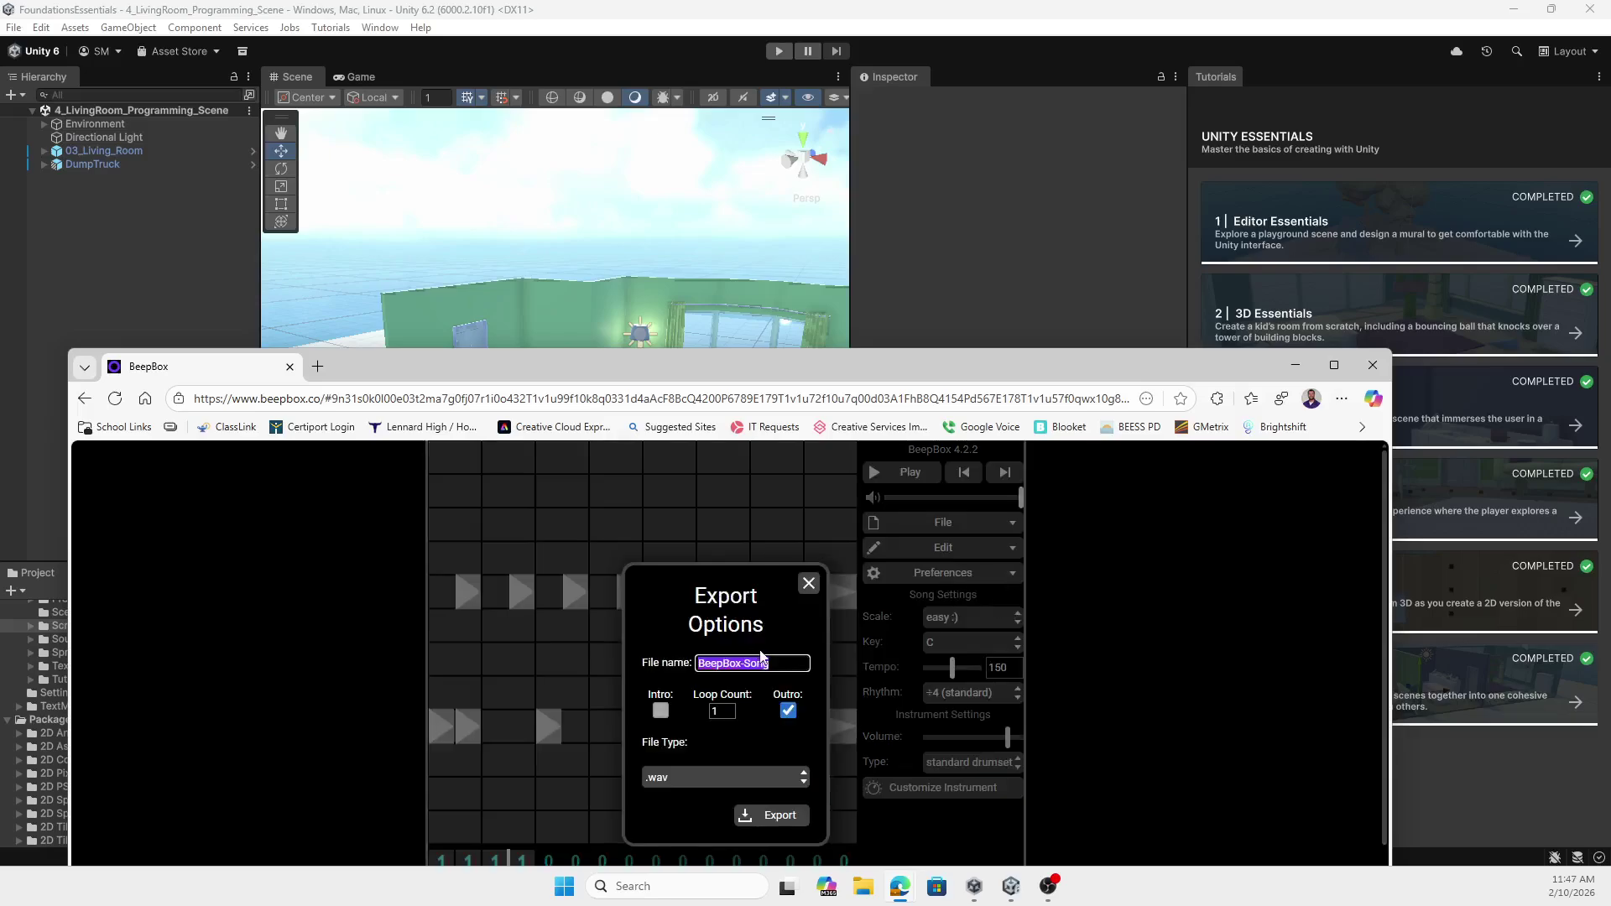
text(CarGame)
click(788, 711)
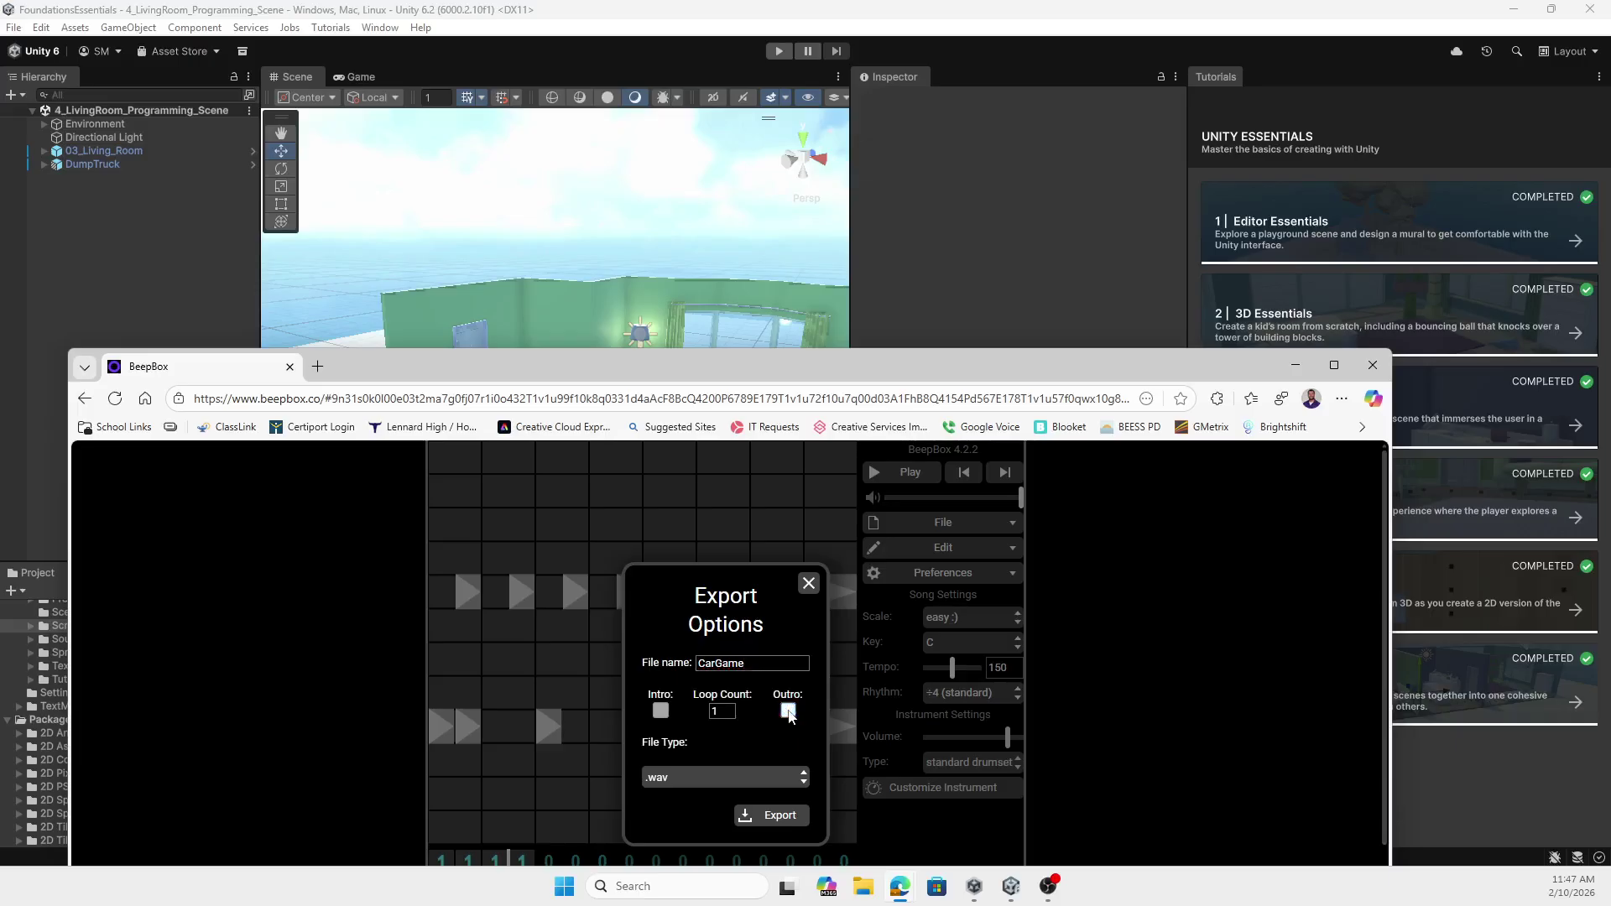
double_click(728, 709)
click(803, 777)
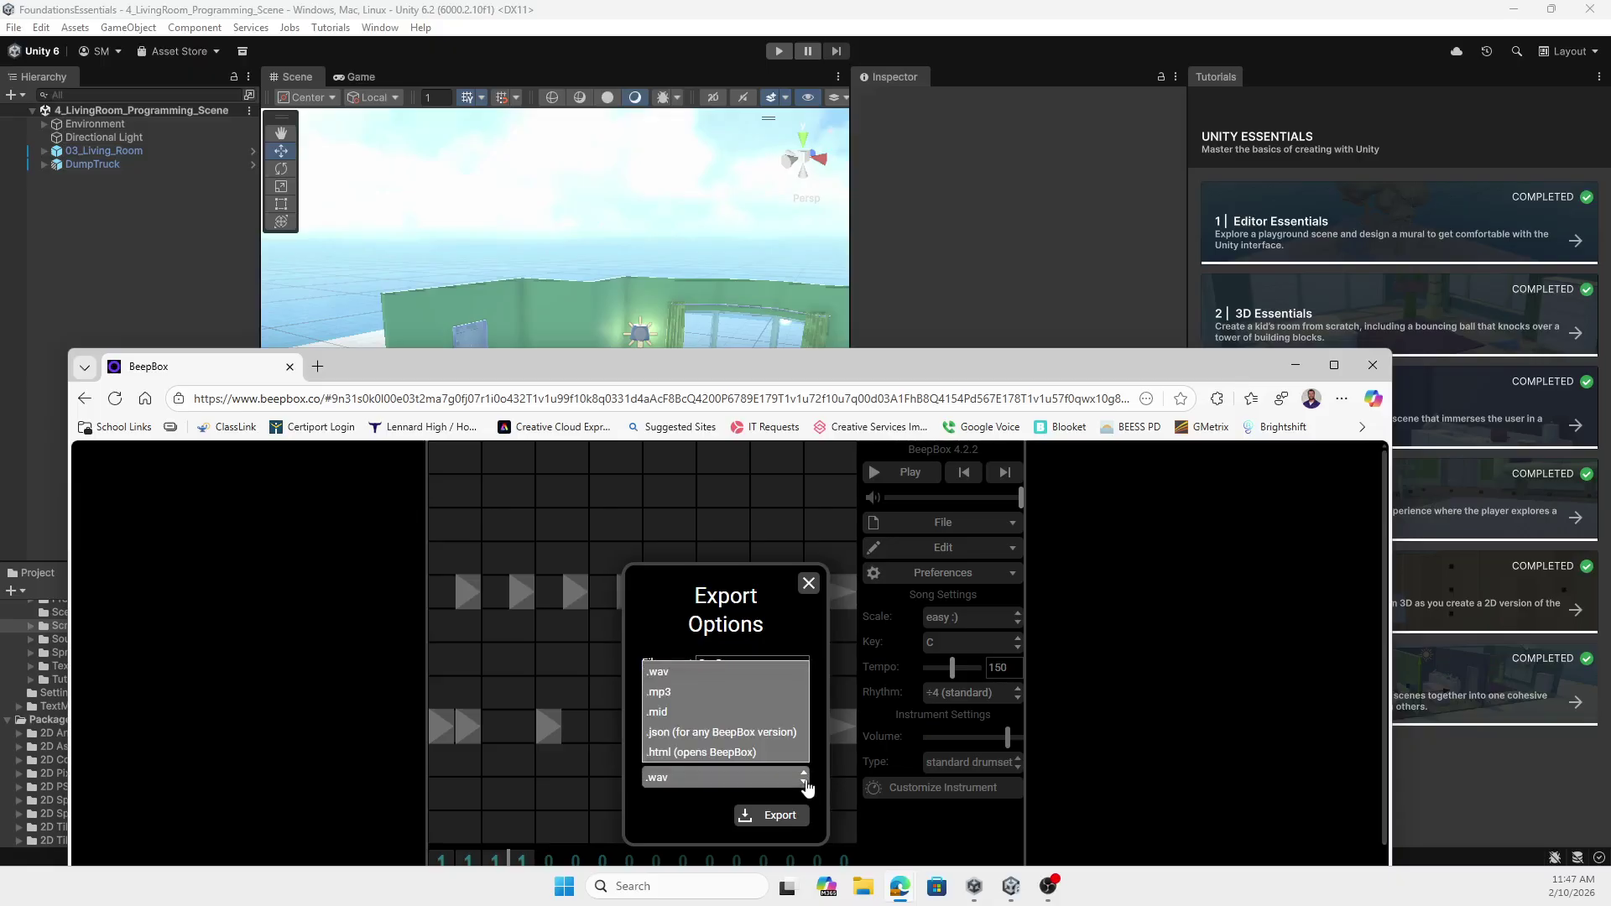
click(659, 692)
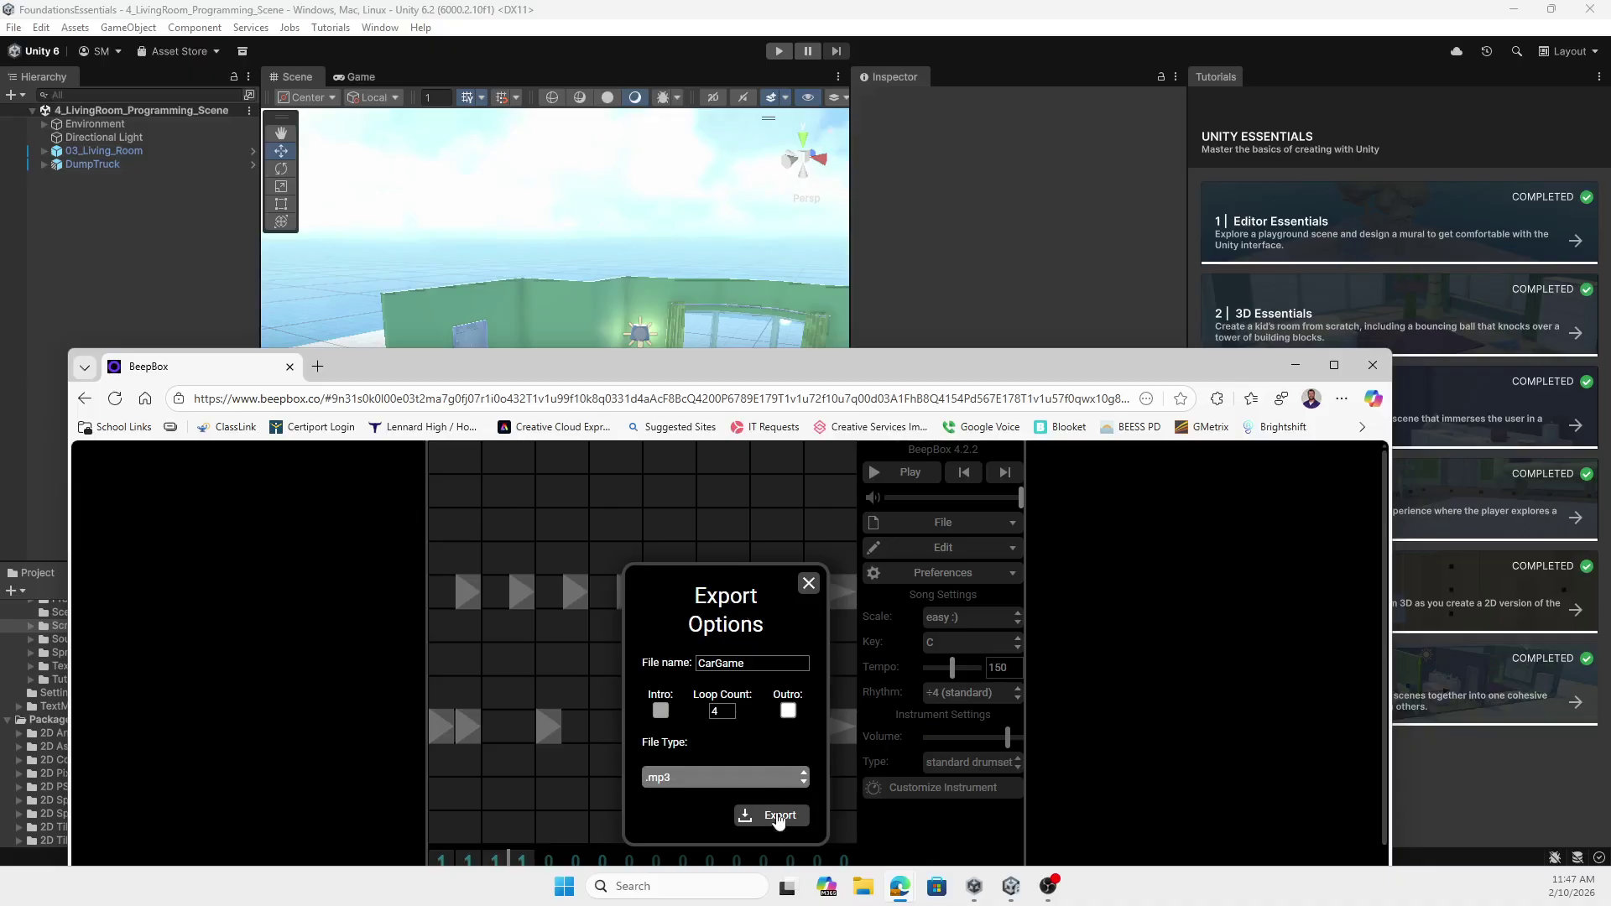
- Export the song and save CarGame.mp3 in the Downloads folder
drag(859, 358, 889, 153)
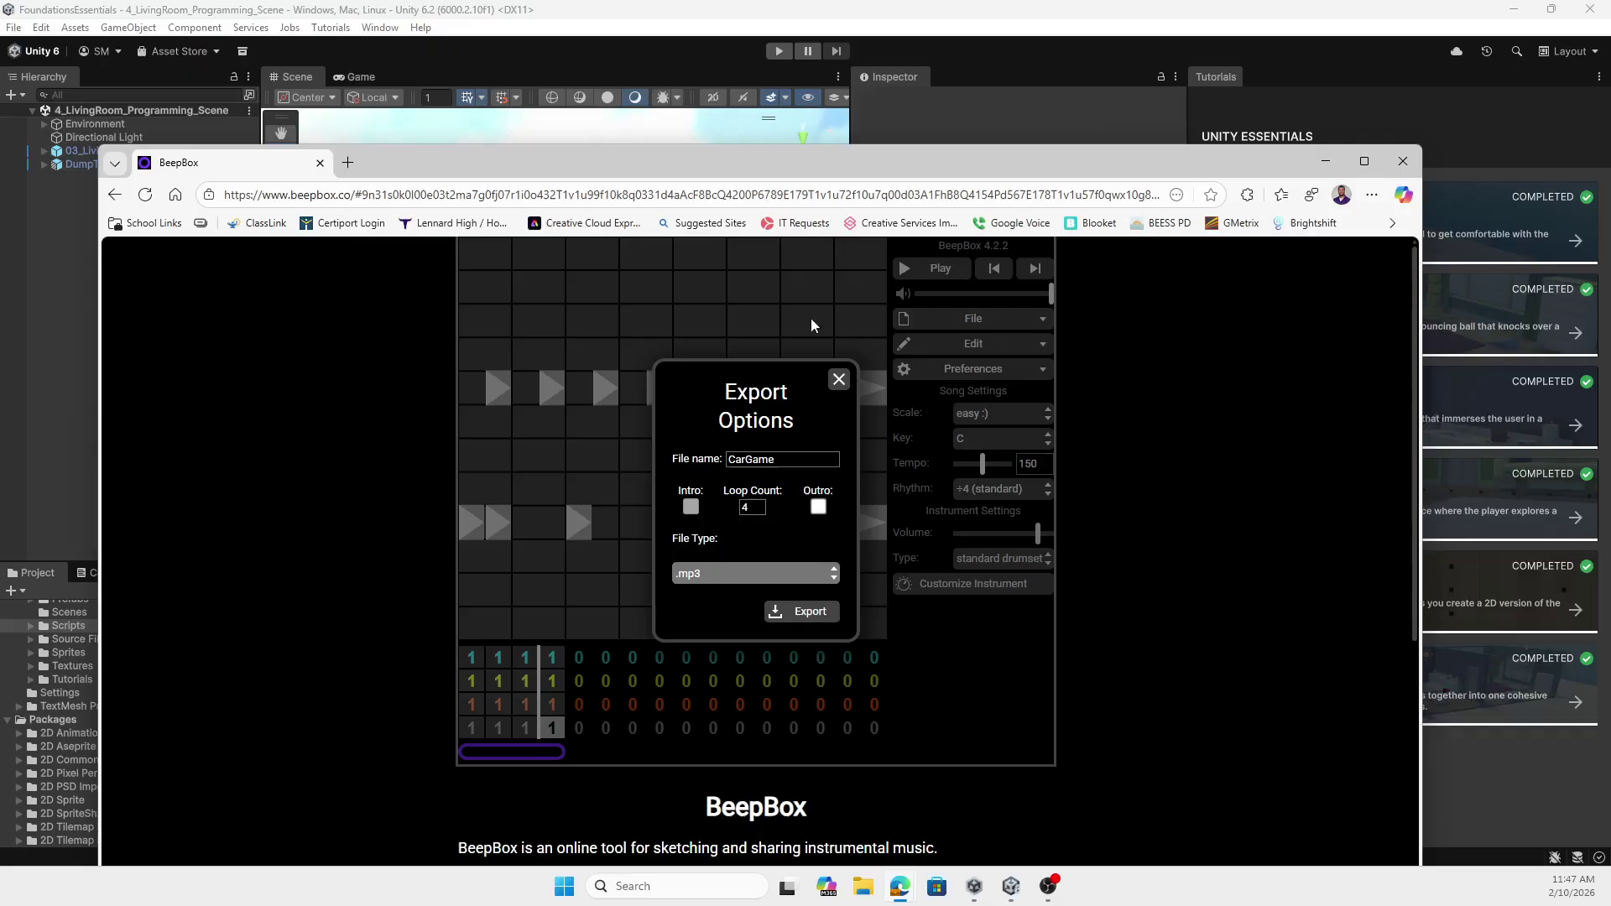
click(793, 612)
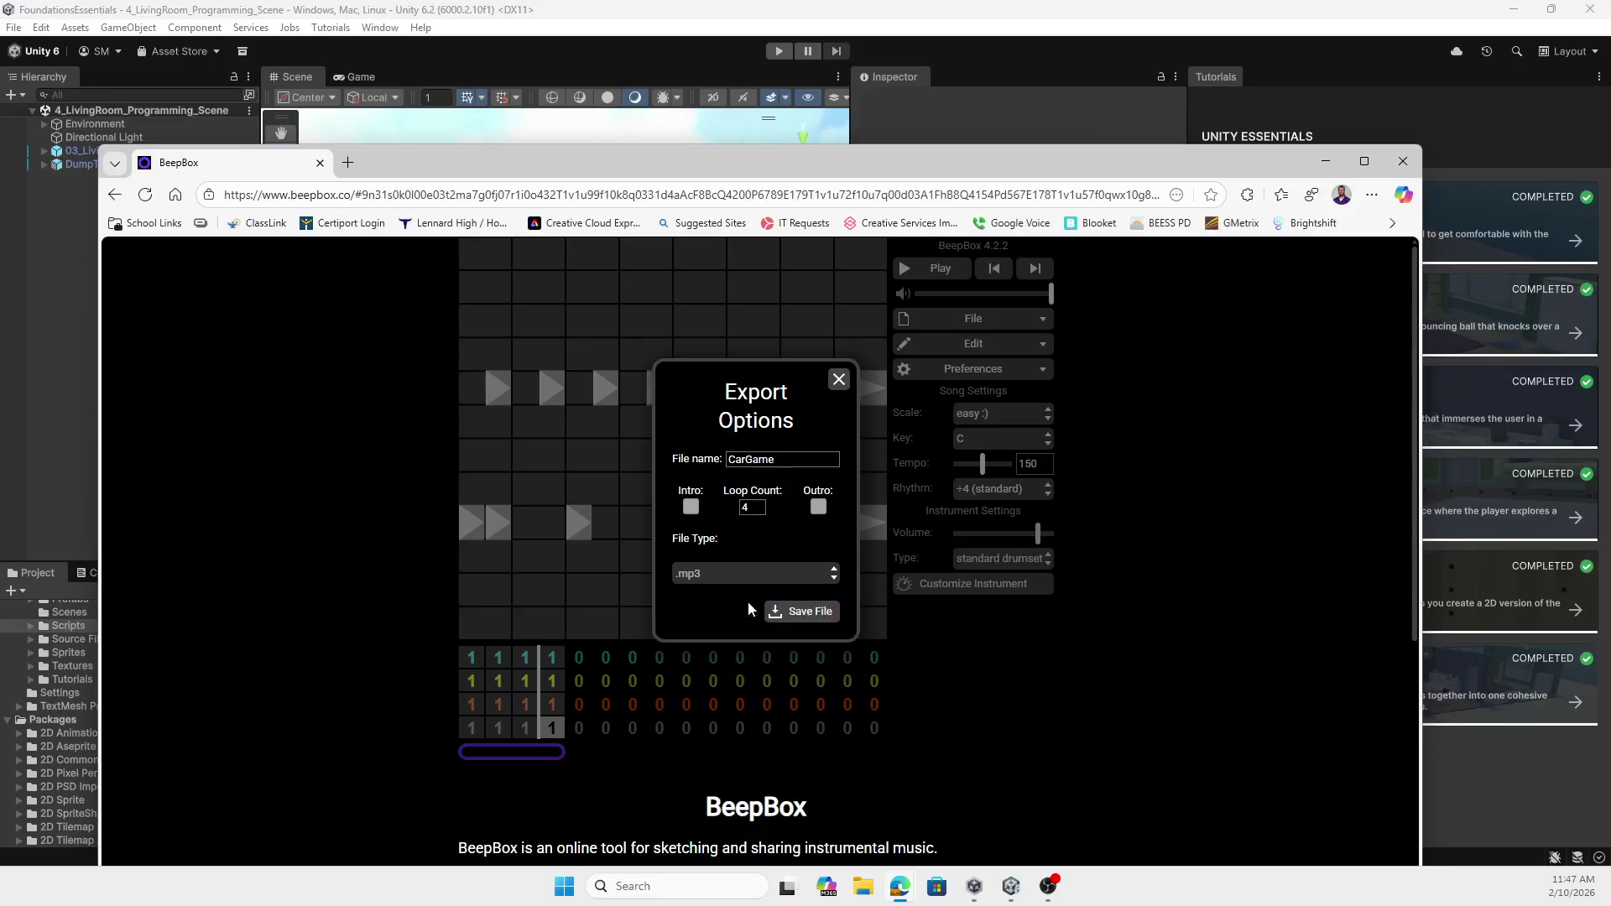
click(804, 614)
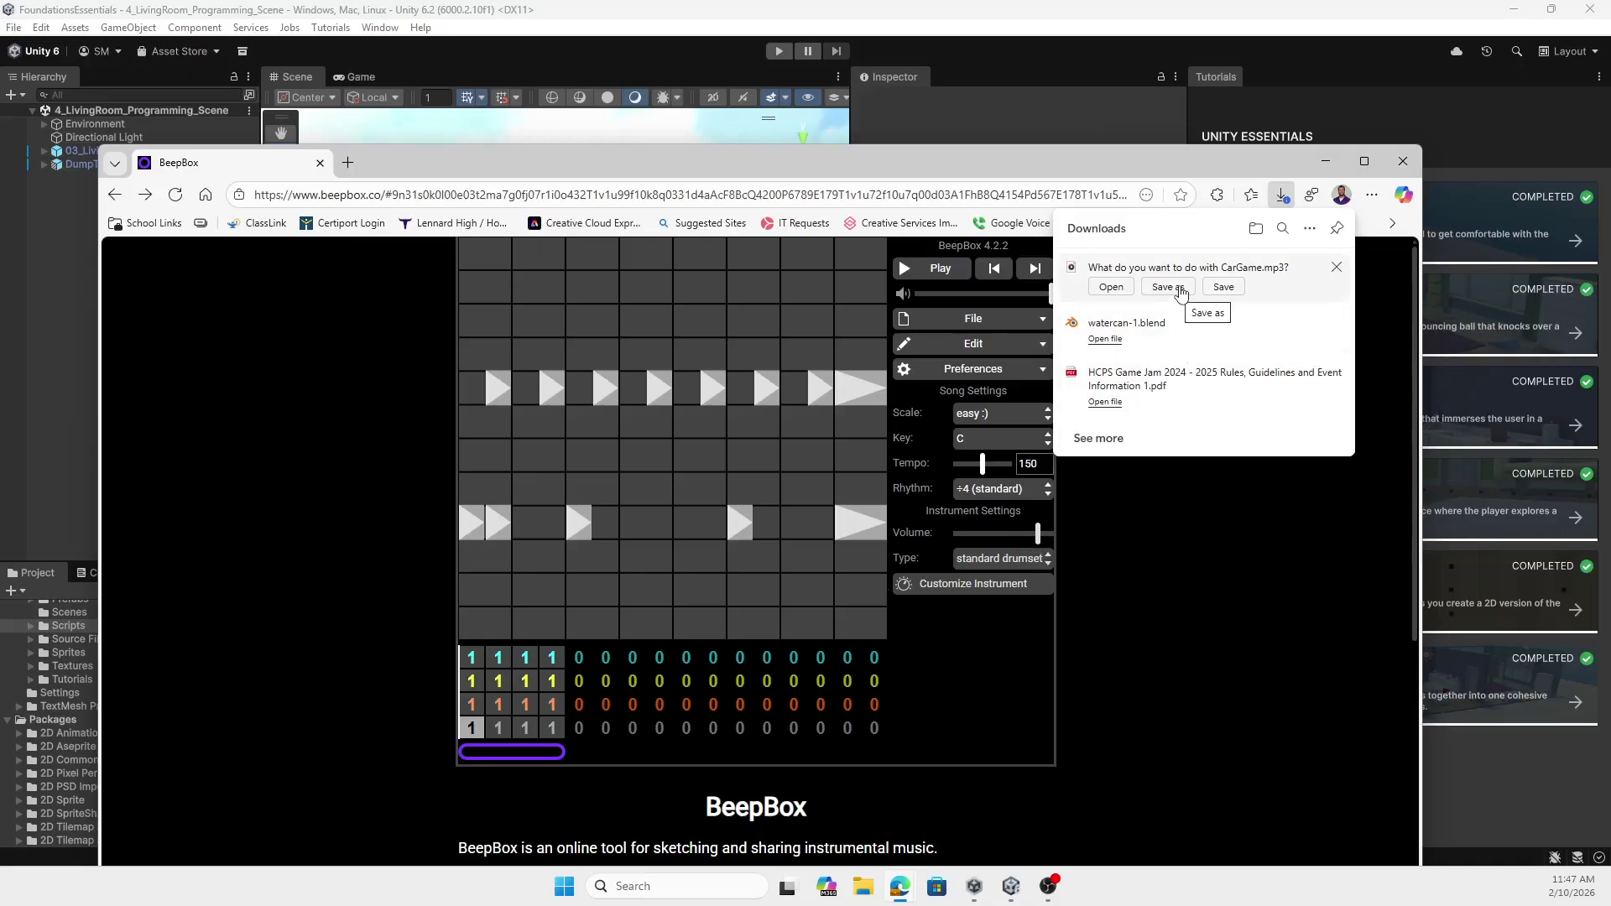
click(1181, 288)
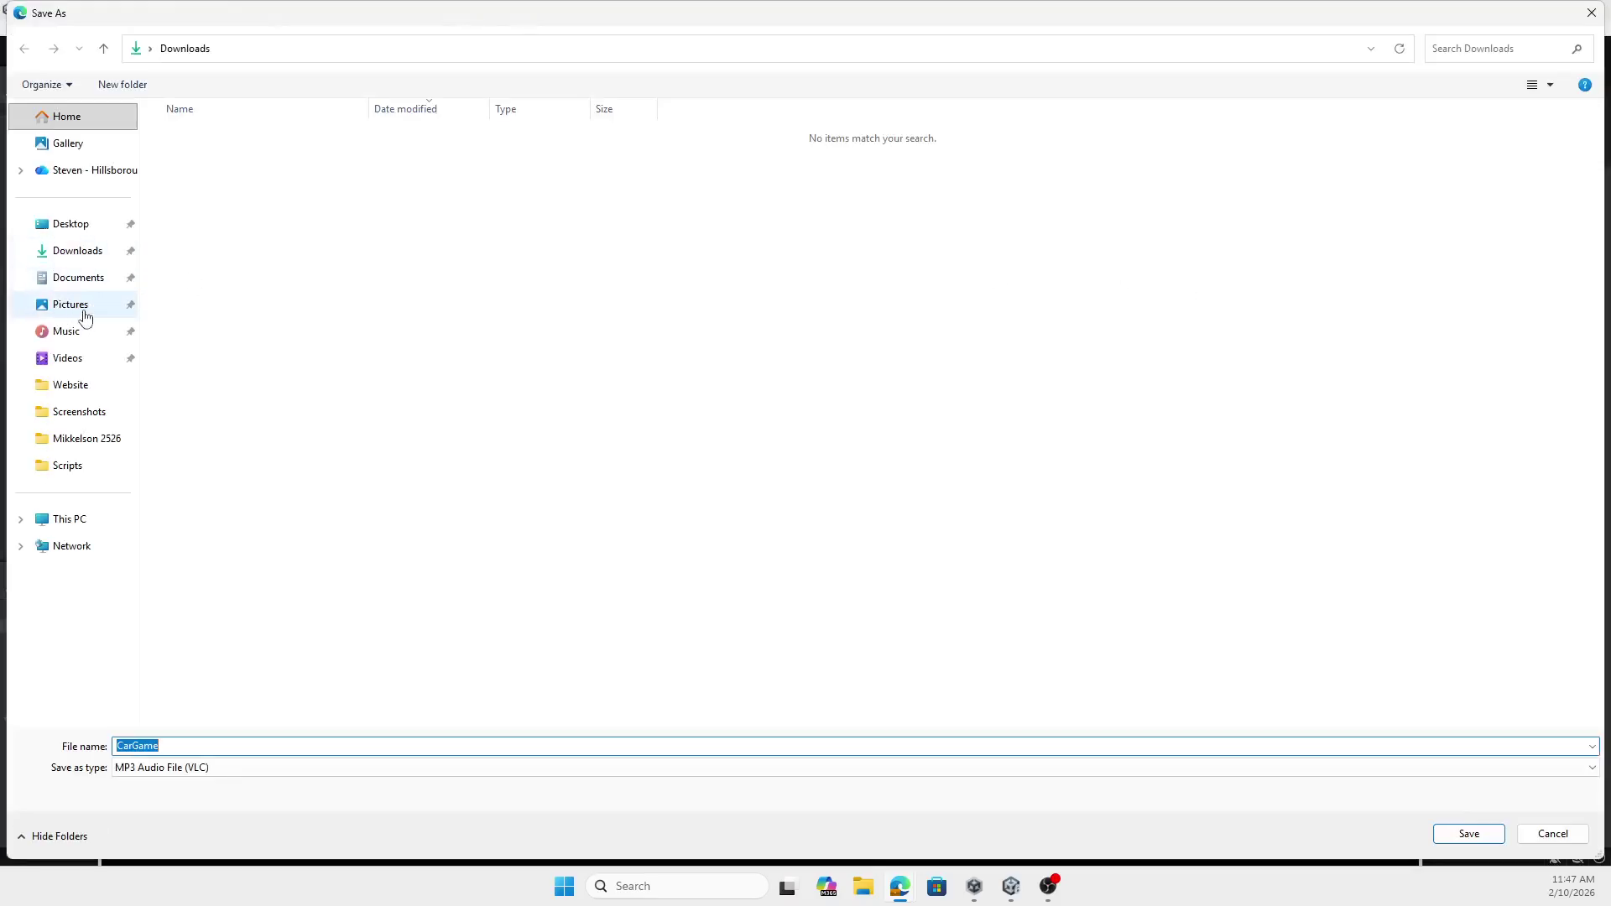
click(82, 258)
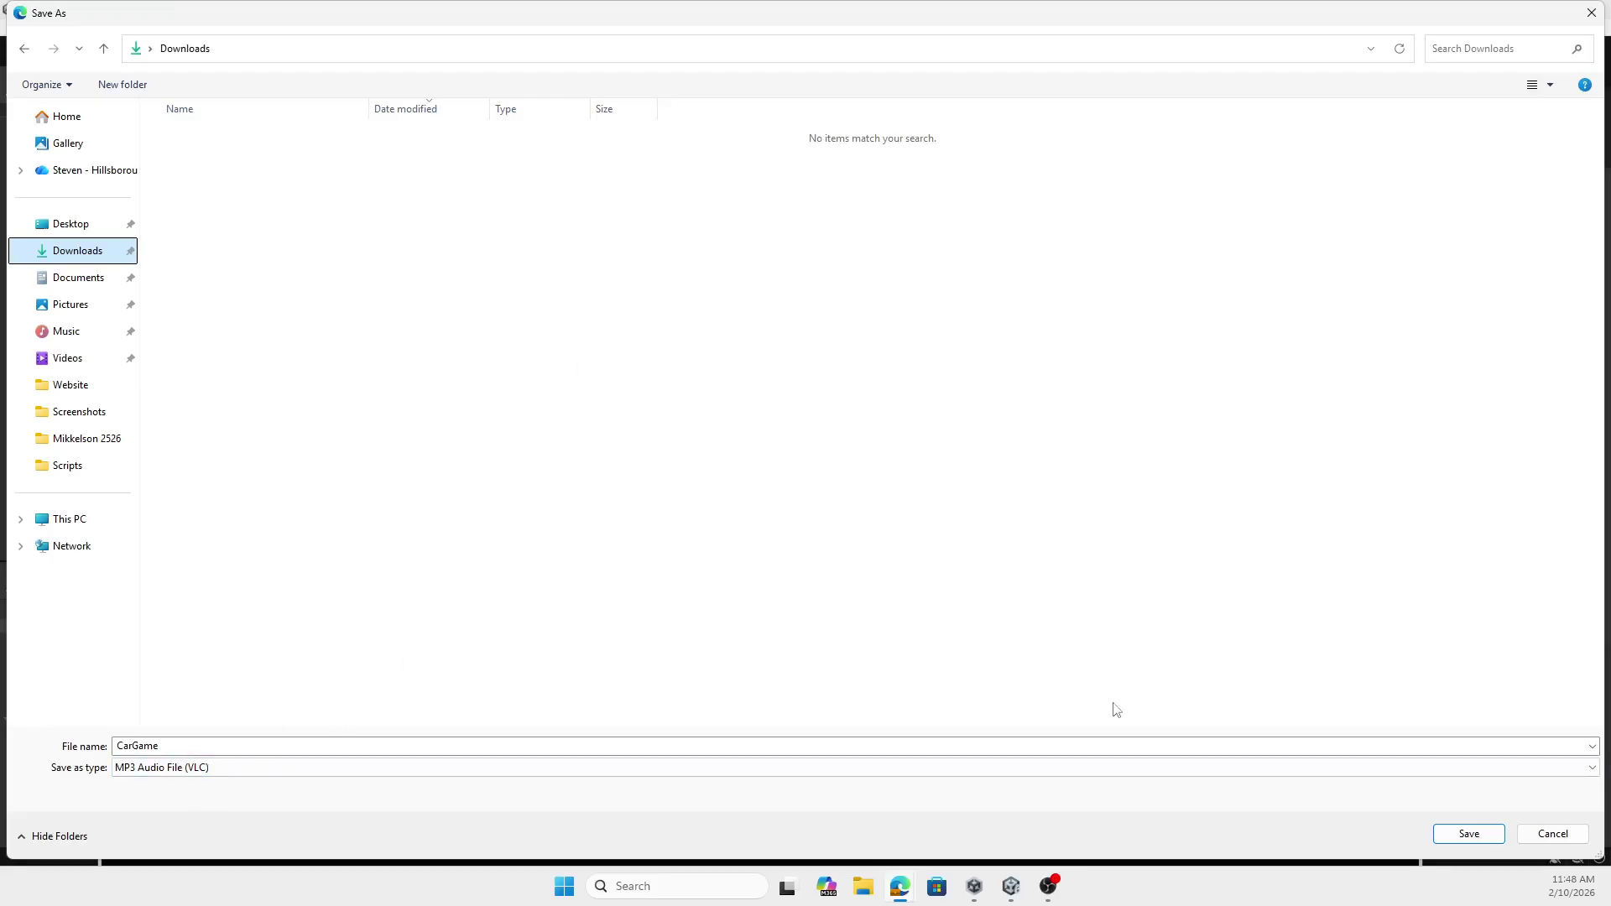
click(1470, 836)
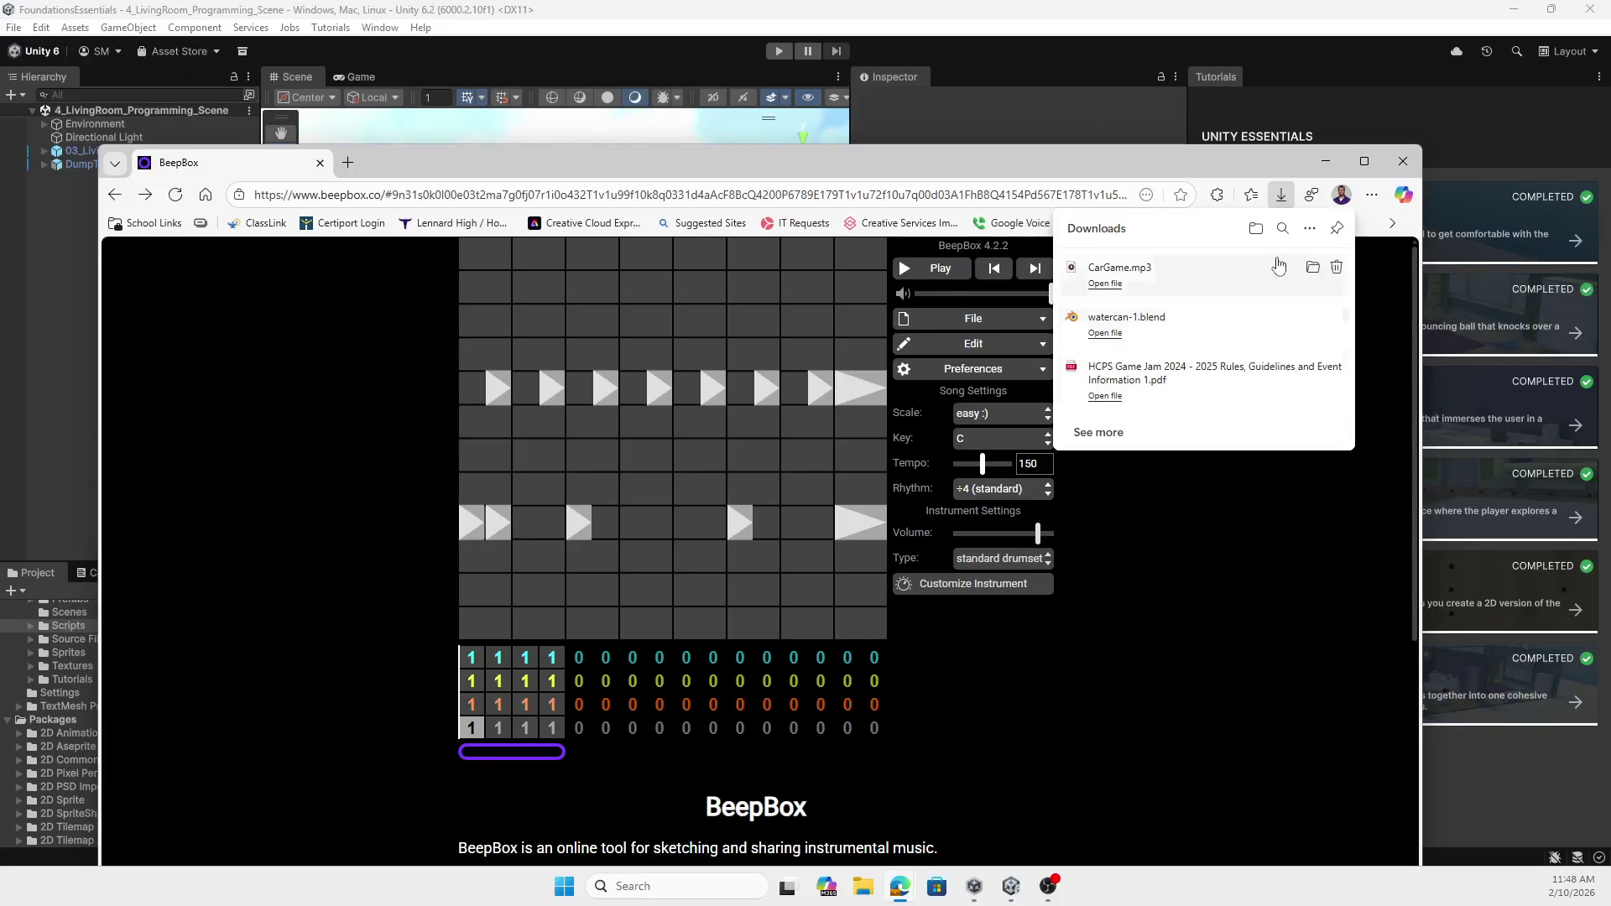
- Switch to Unity and add an Audio Source component to the 03_Living_Room object
click(1326, 161)
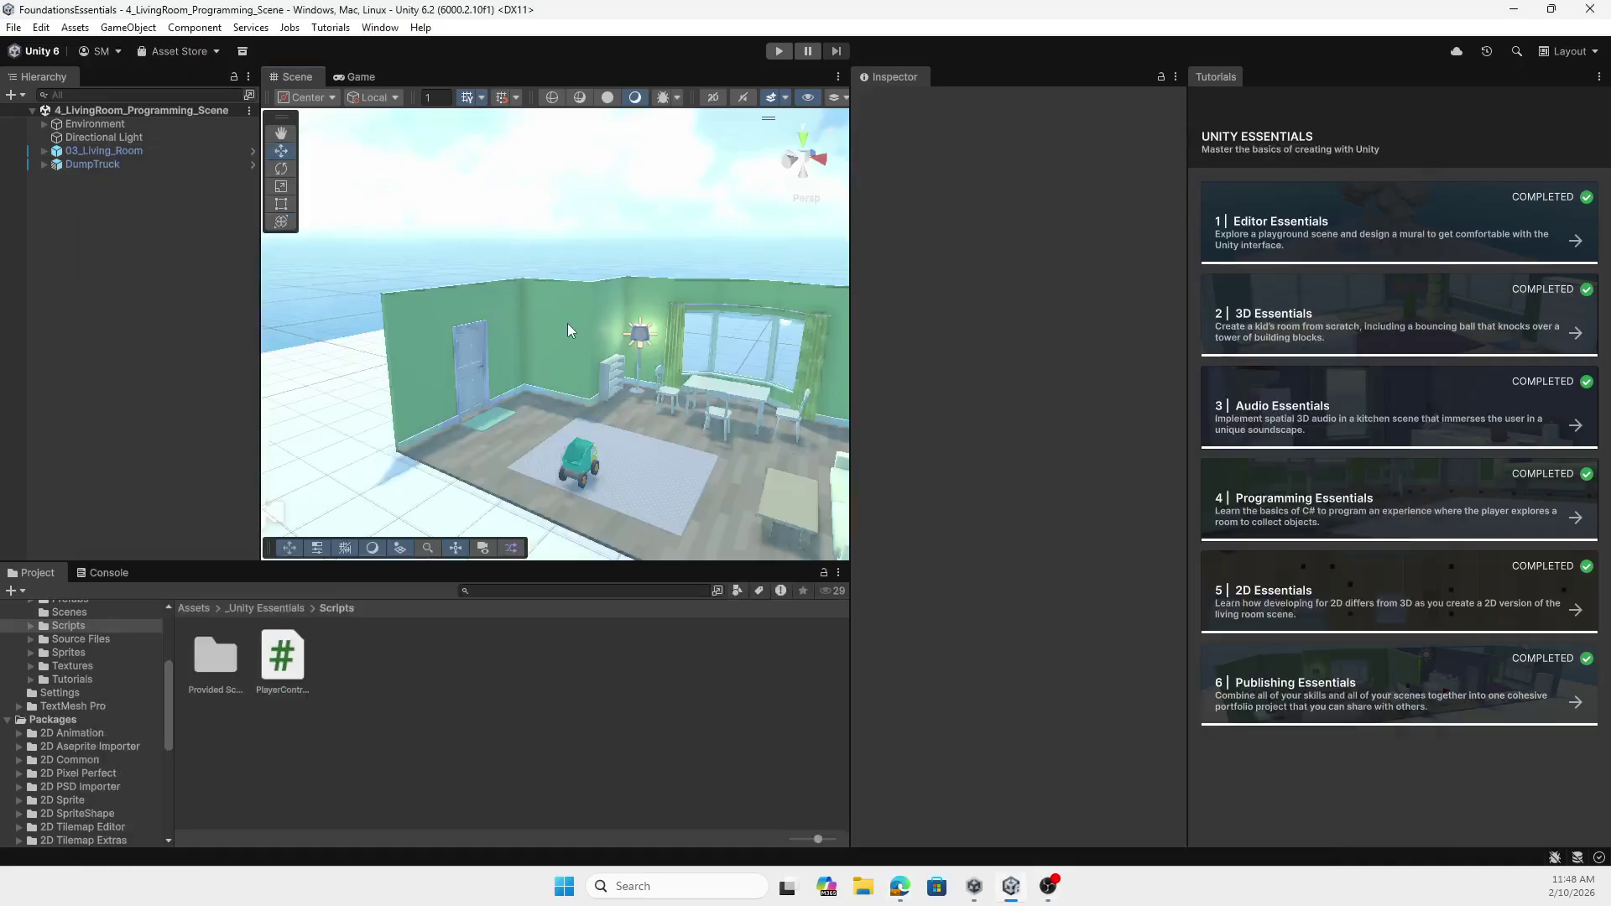
click(691, 427)
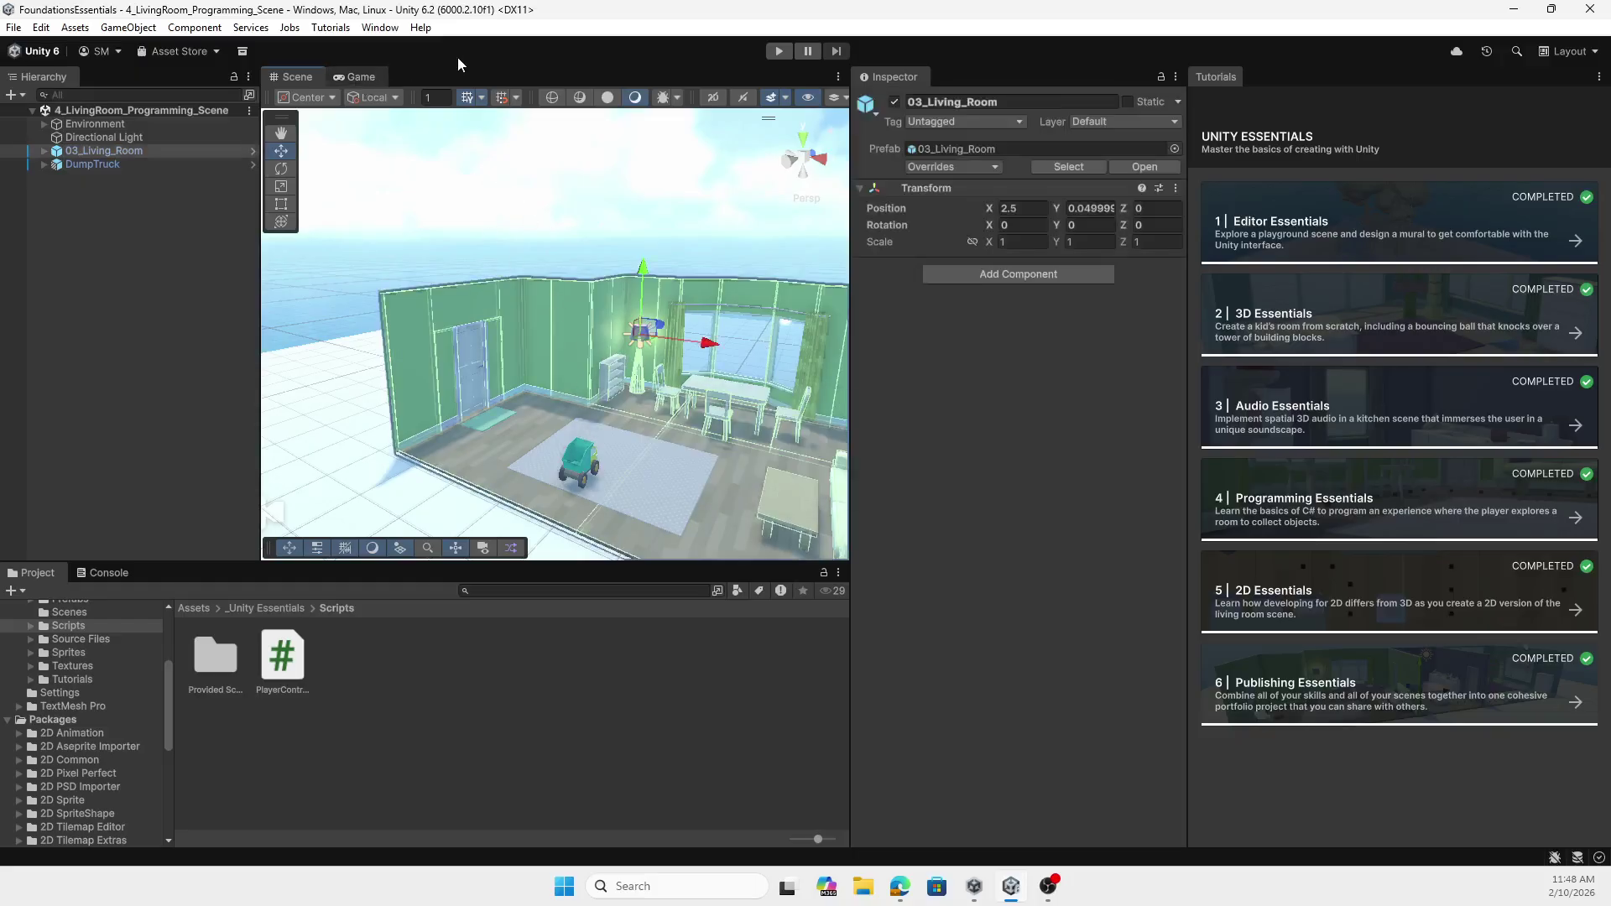
key(ctrl+2)
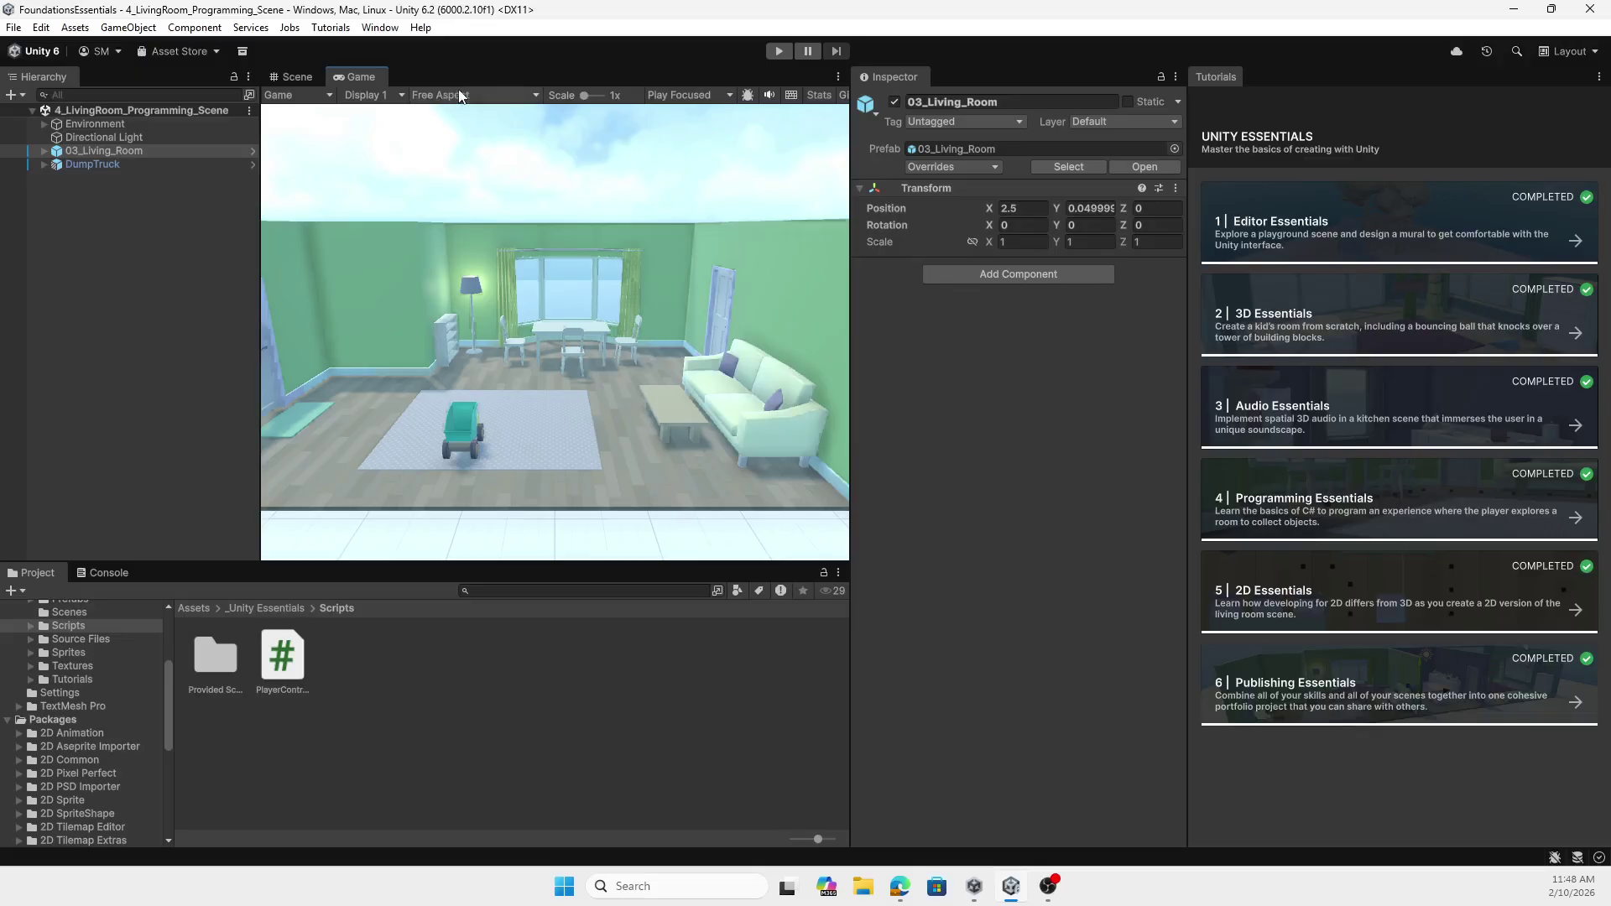
click(295, 77)
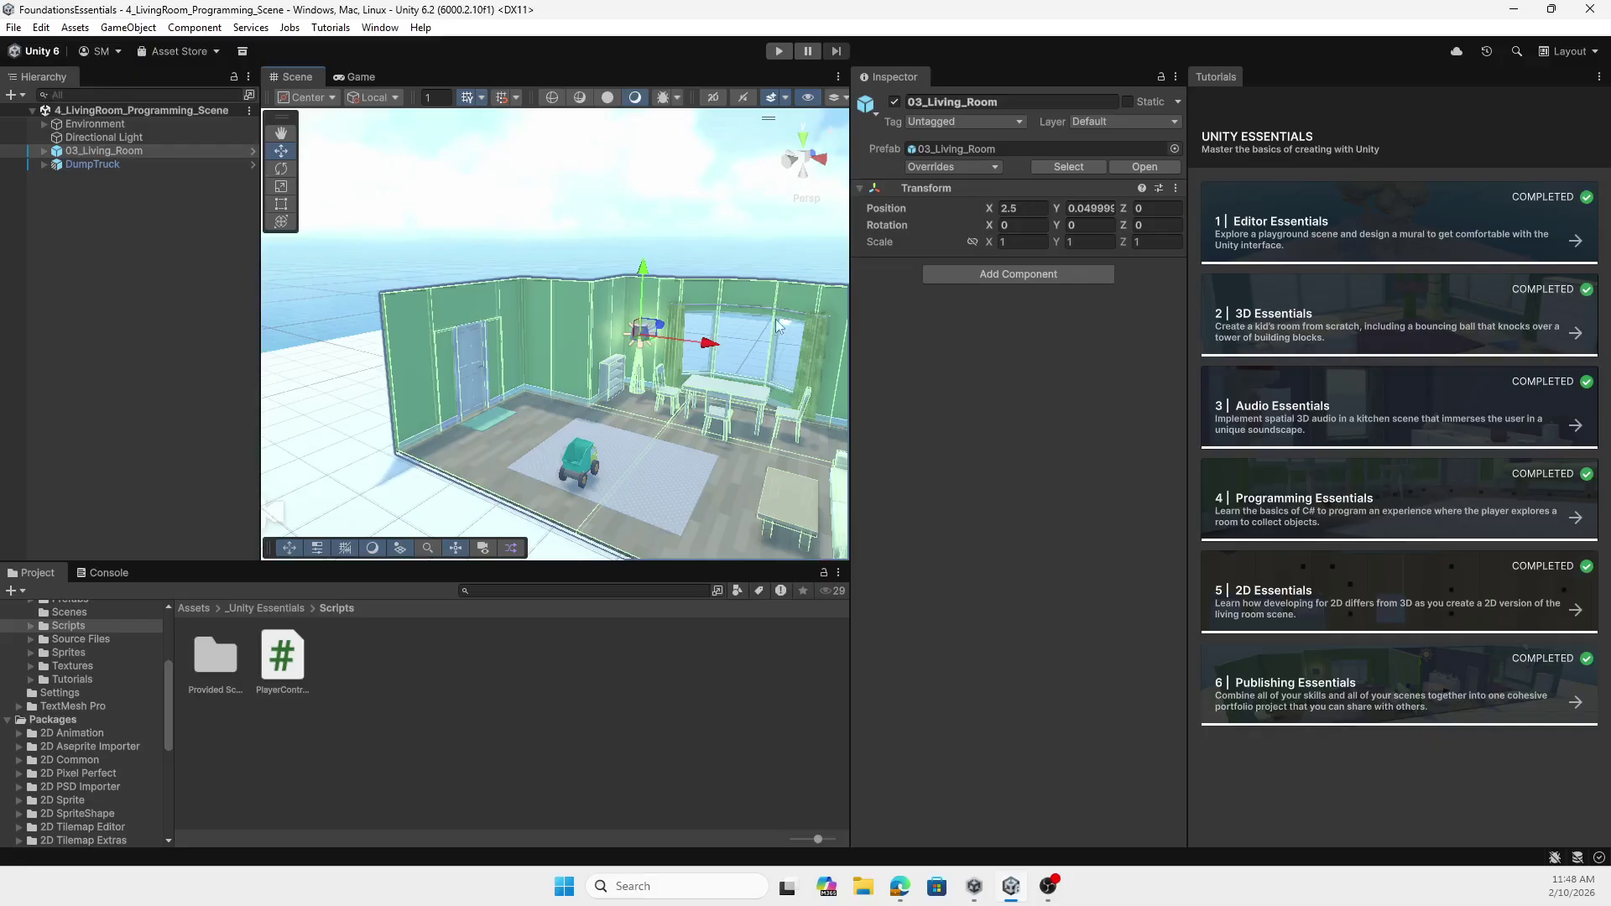
click(1009, 278)
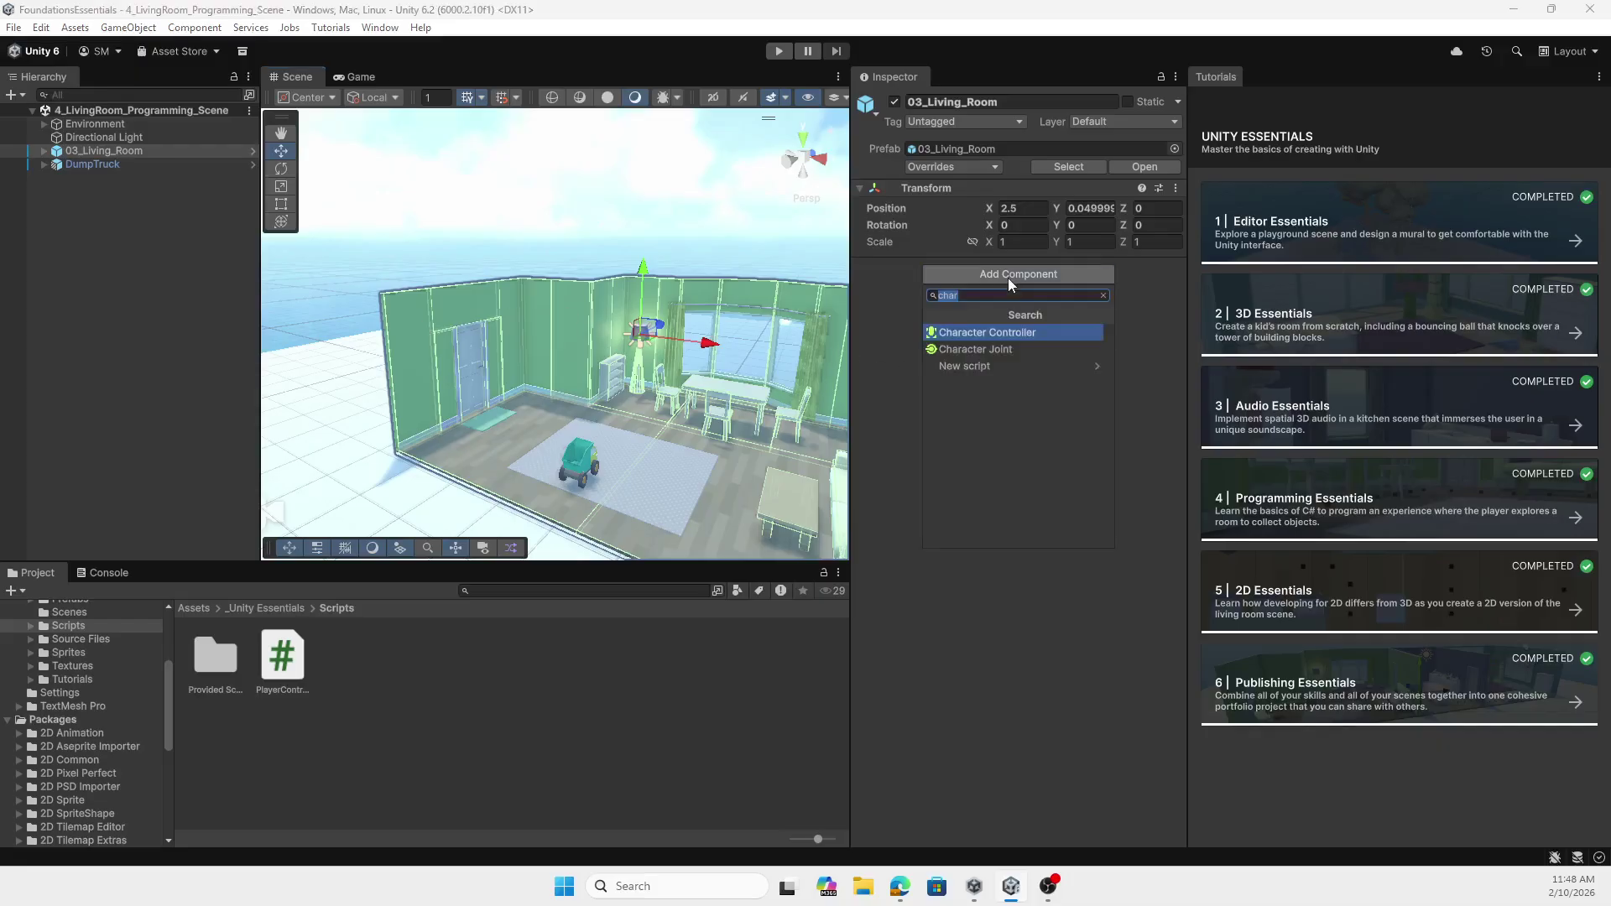
key(BackSpace)
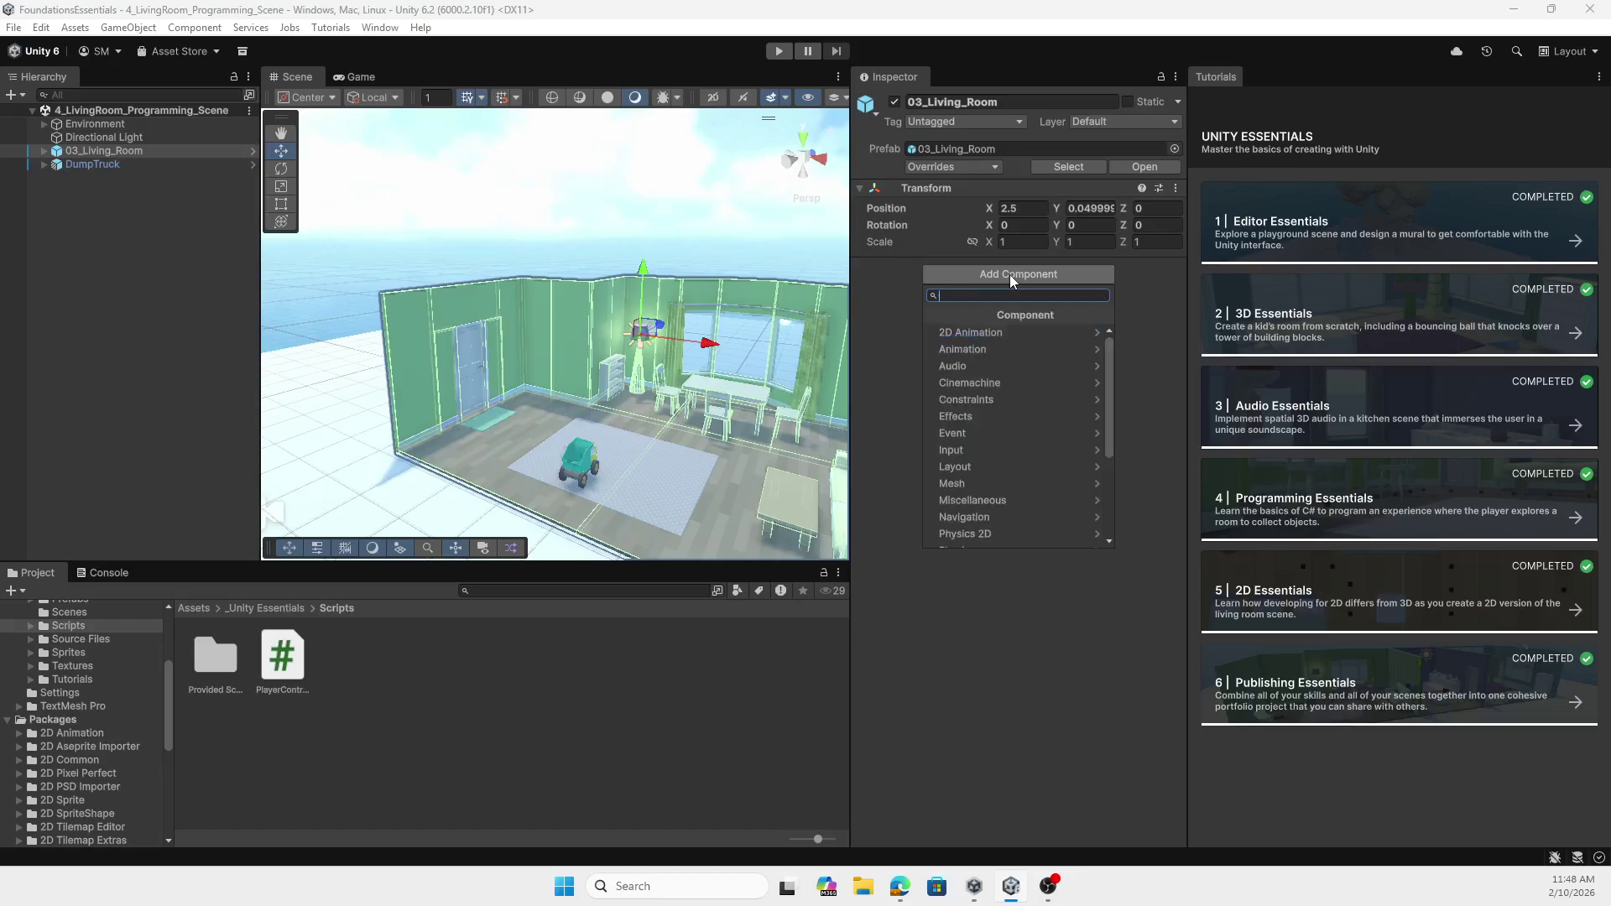
text(audi)
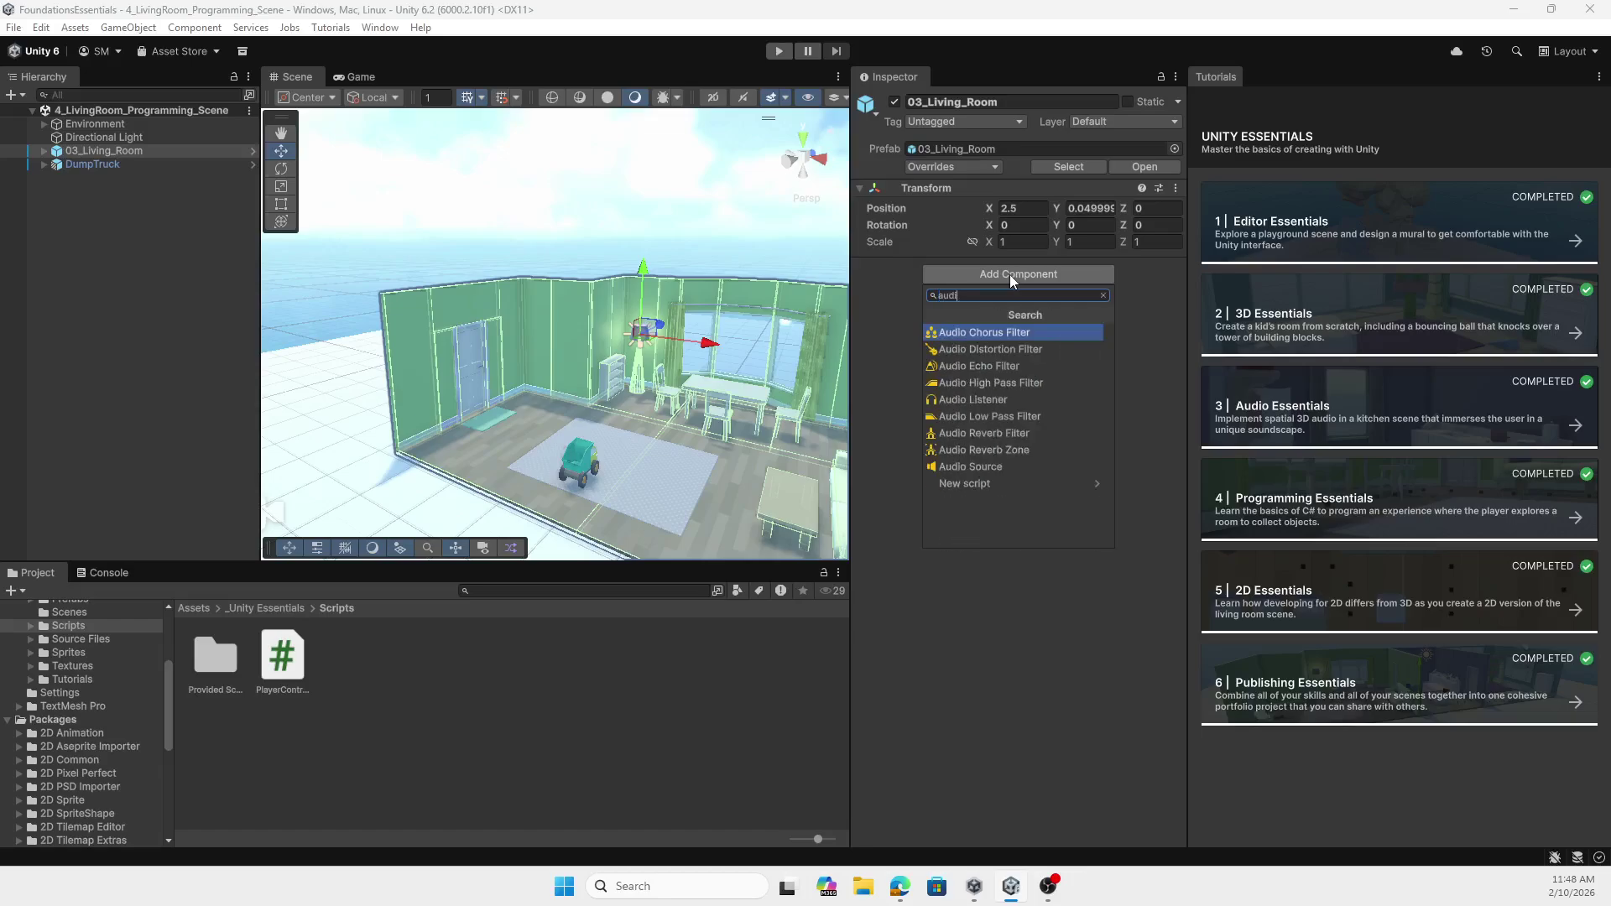
click(1010, 464)
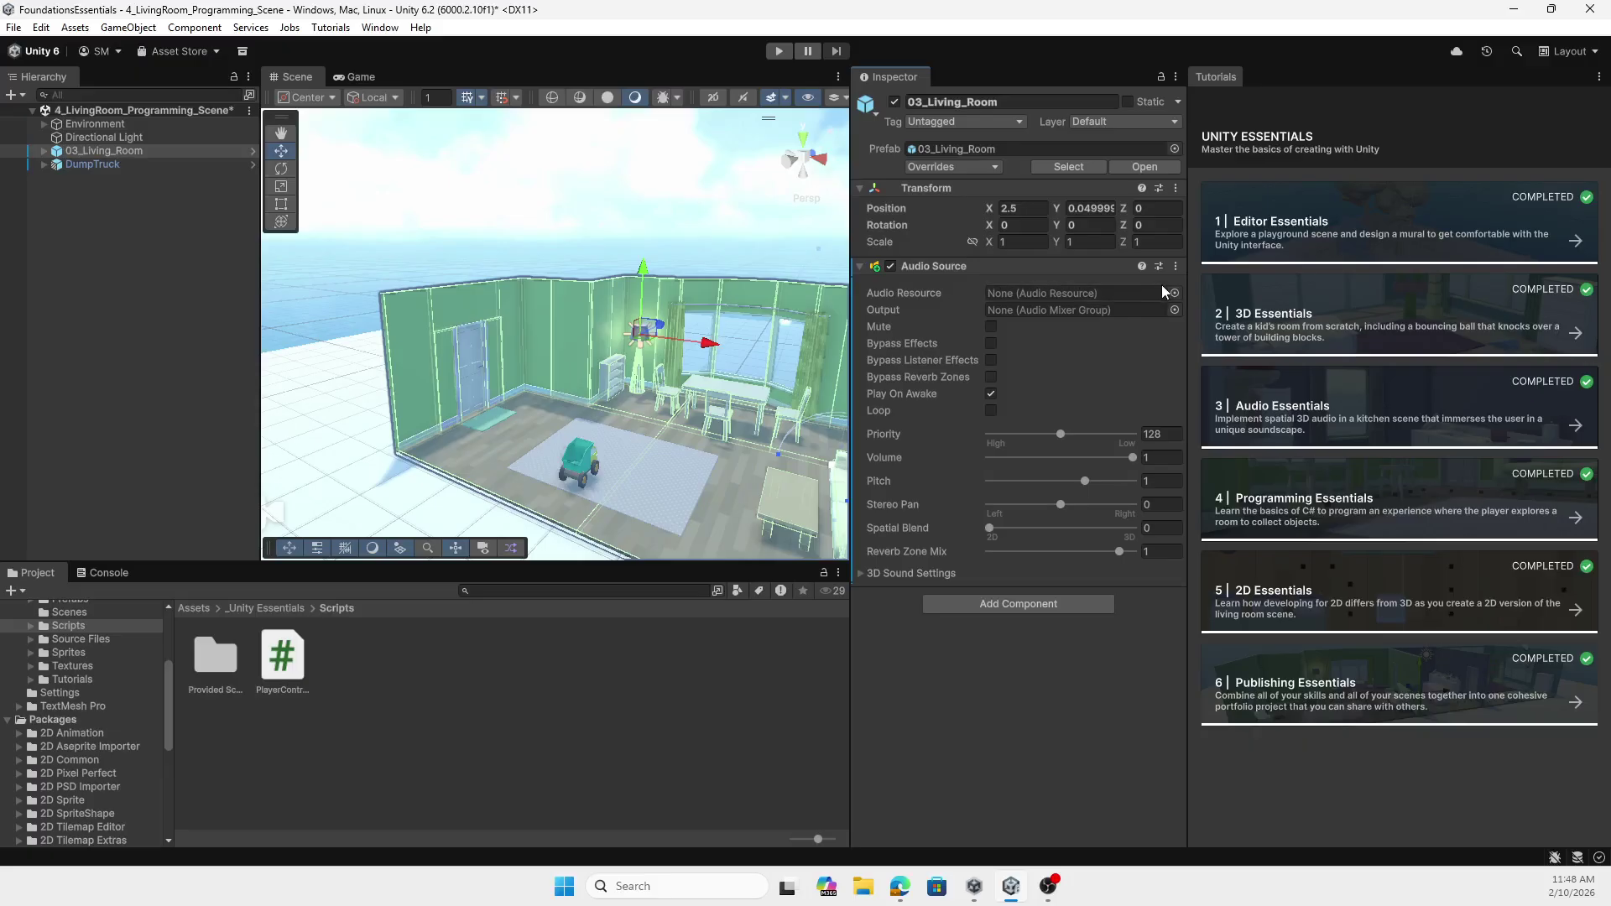
- Import the CarGame MP3 from the Downloads folder into the project's Assets folder
click(194, 608)
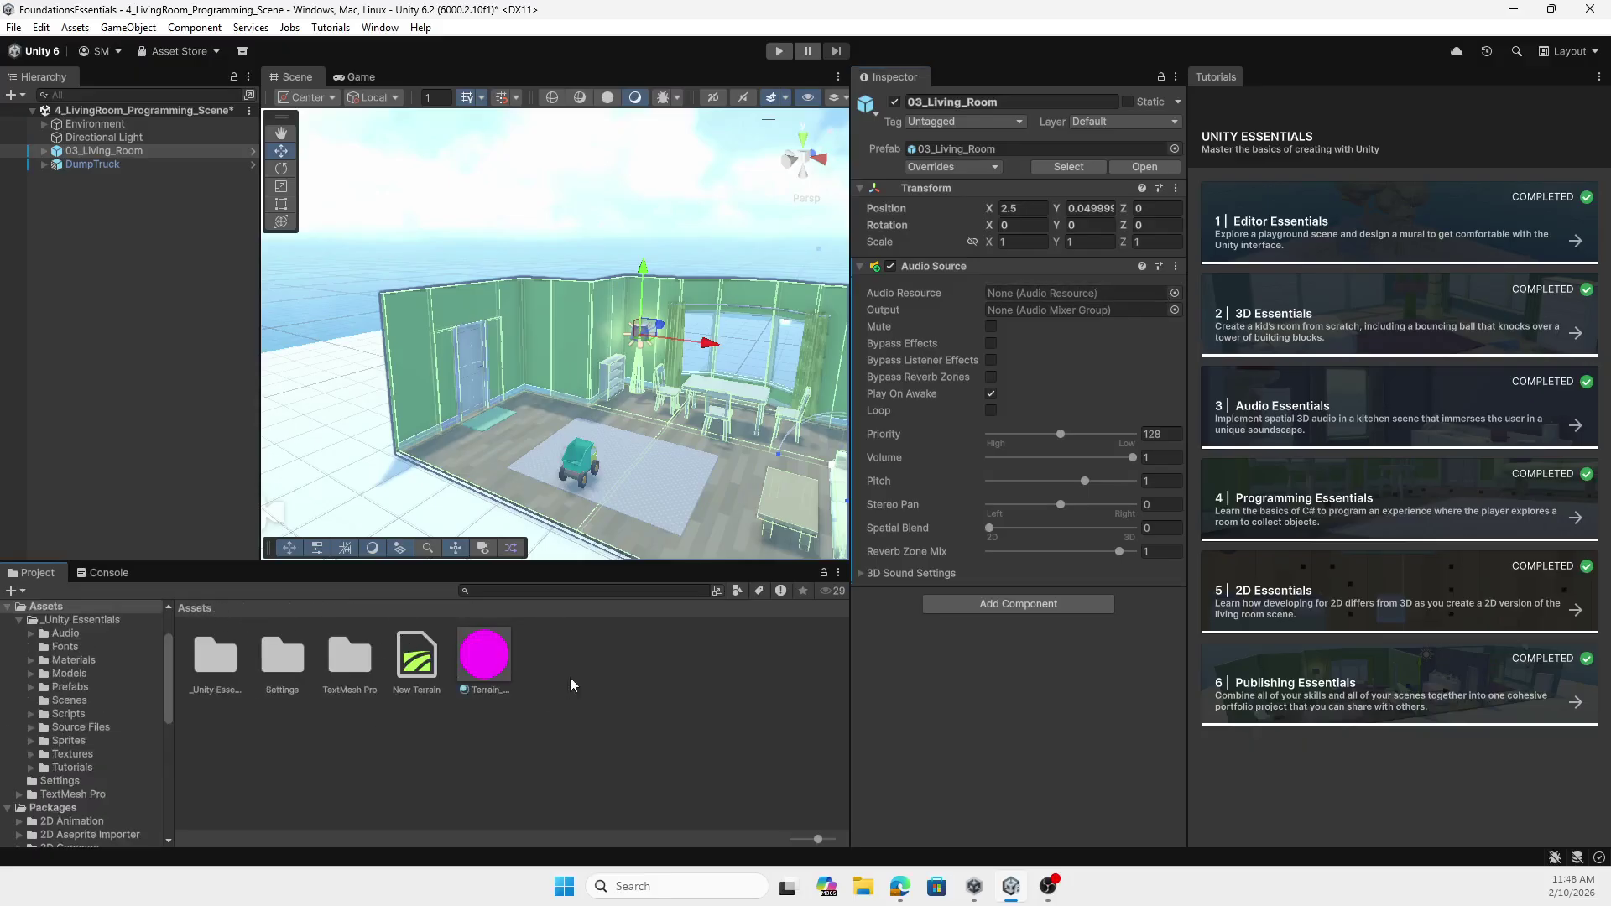
right_click(567, 669)
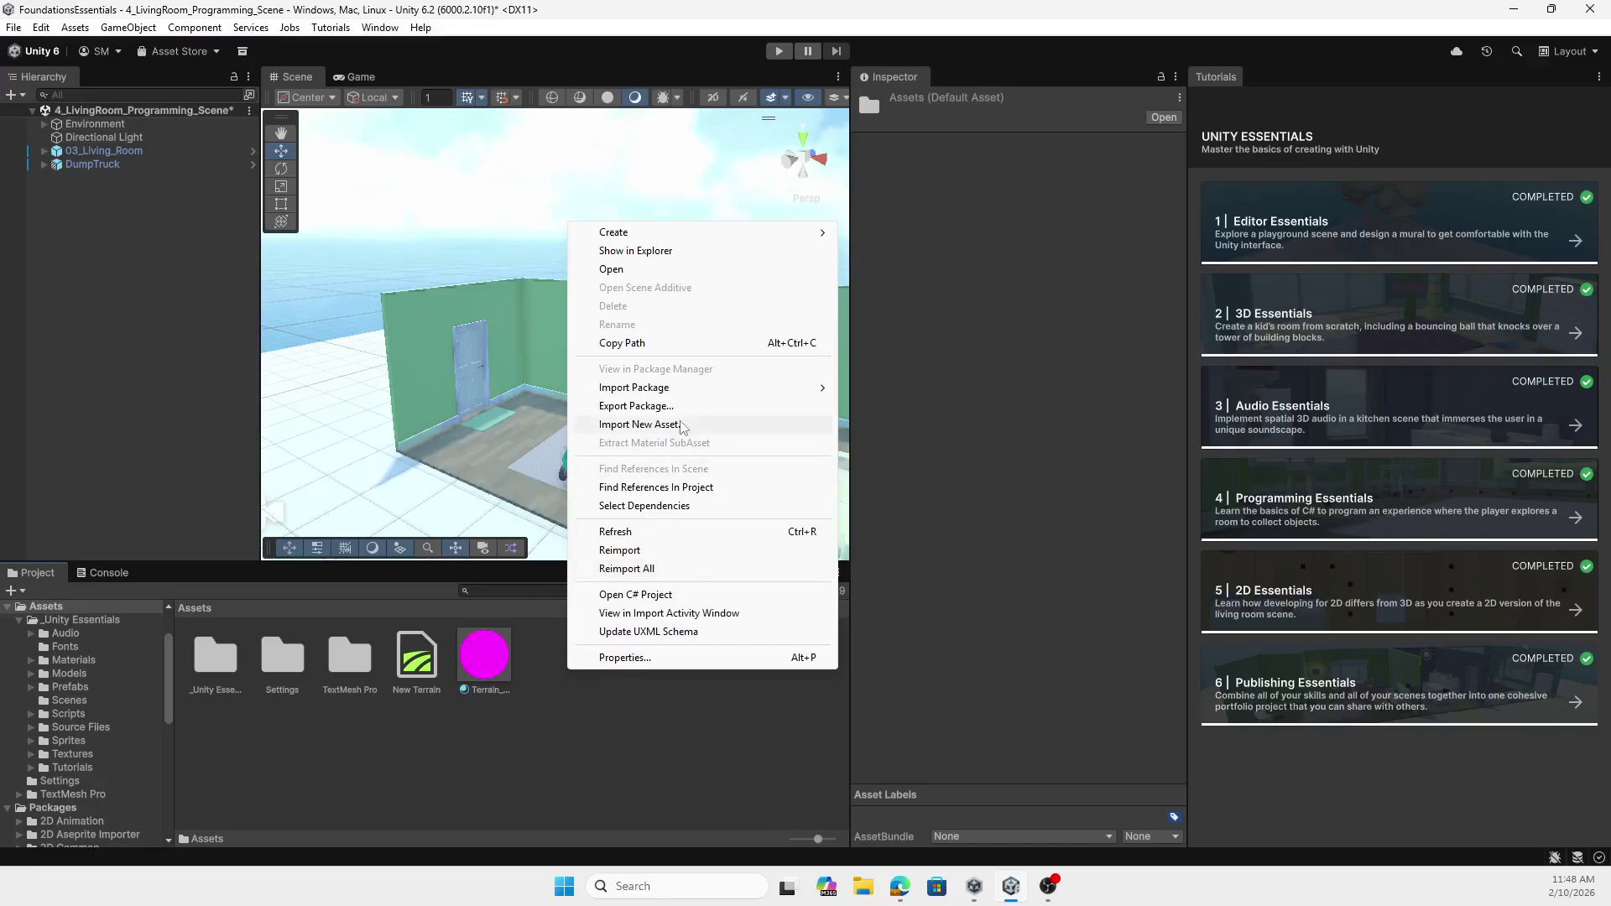
click(682, 427)
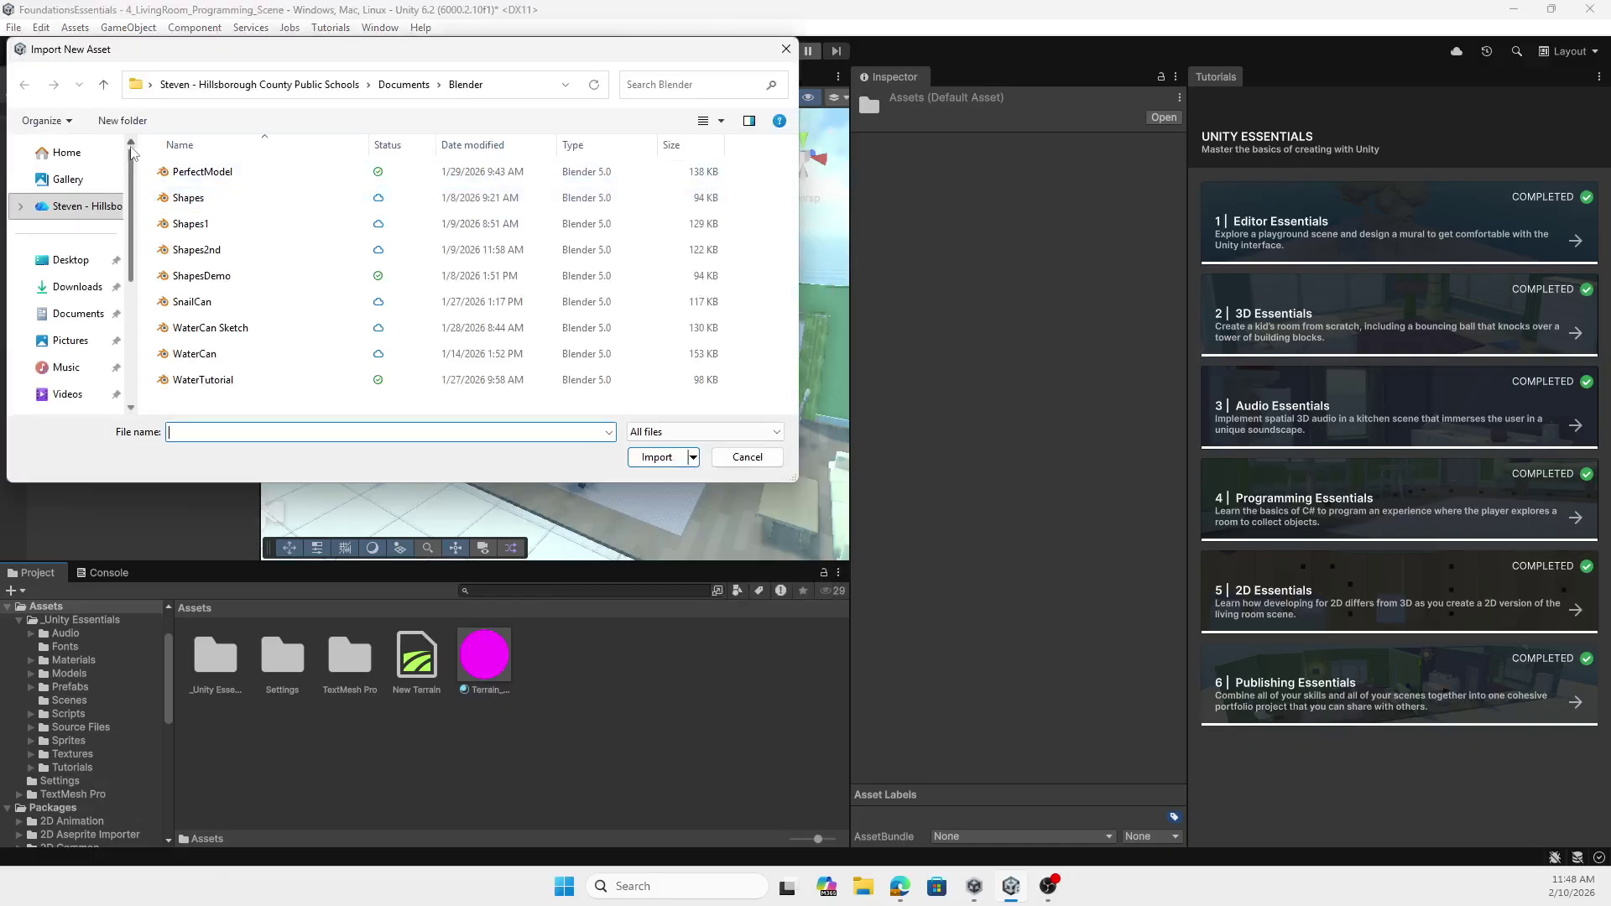
click(77, 288)
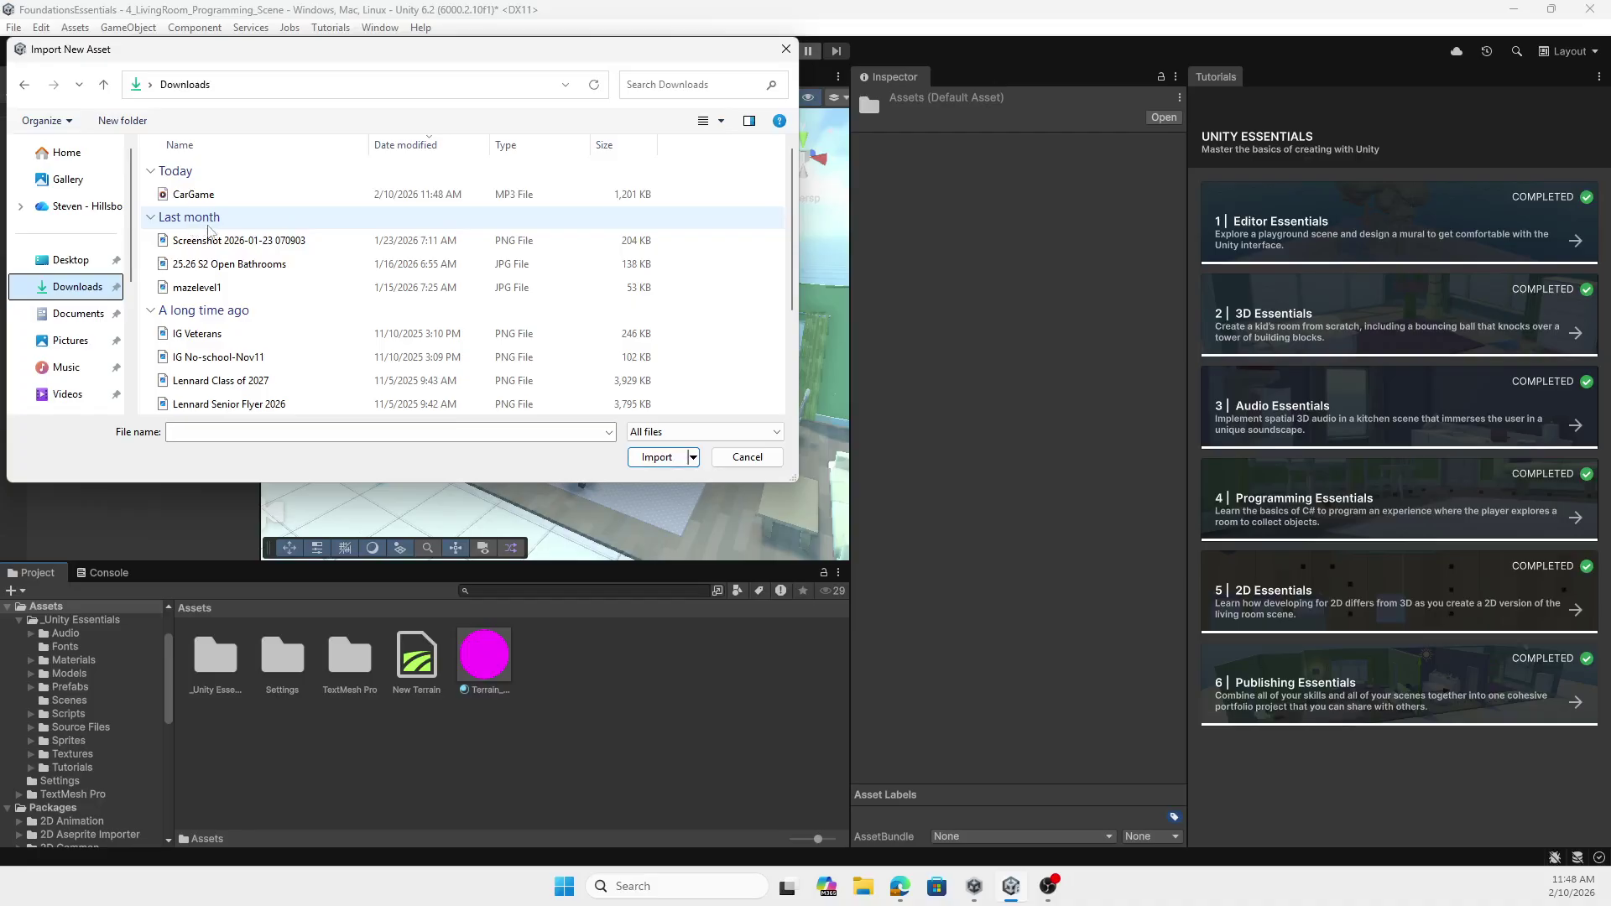
click(202, 194)
double_click(207, 198)
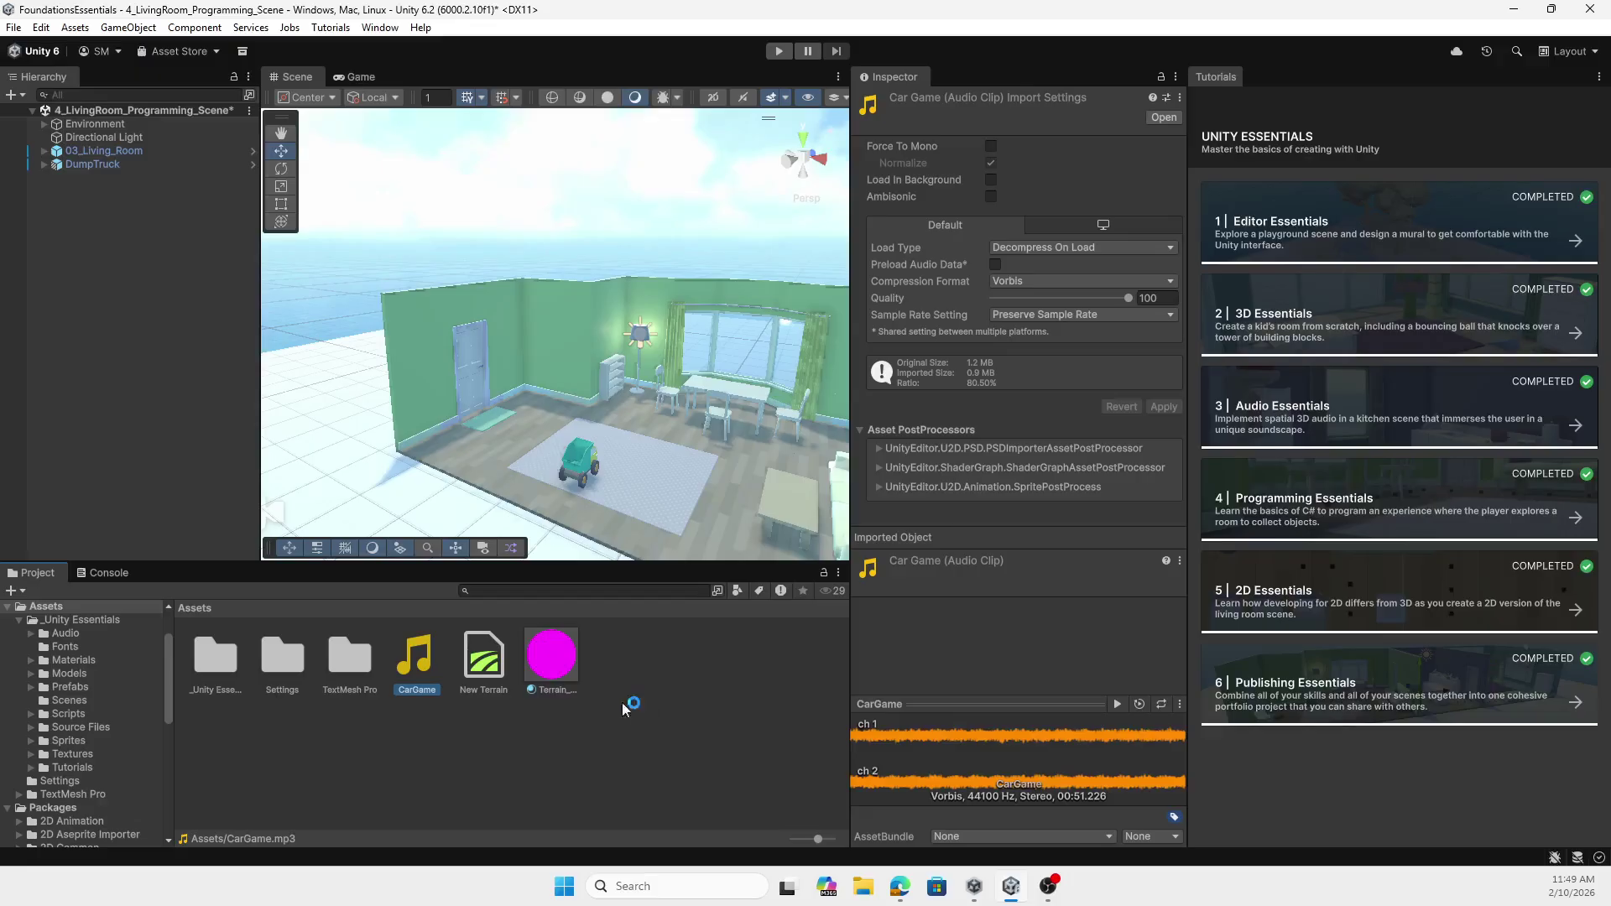
- Assign the CarGame clip as the living room Audio Source's audio resource and set its Spatial Blend to fully 3D
drag(441, 635, 467, 317)
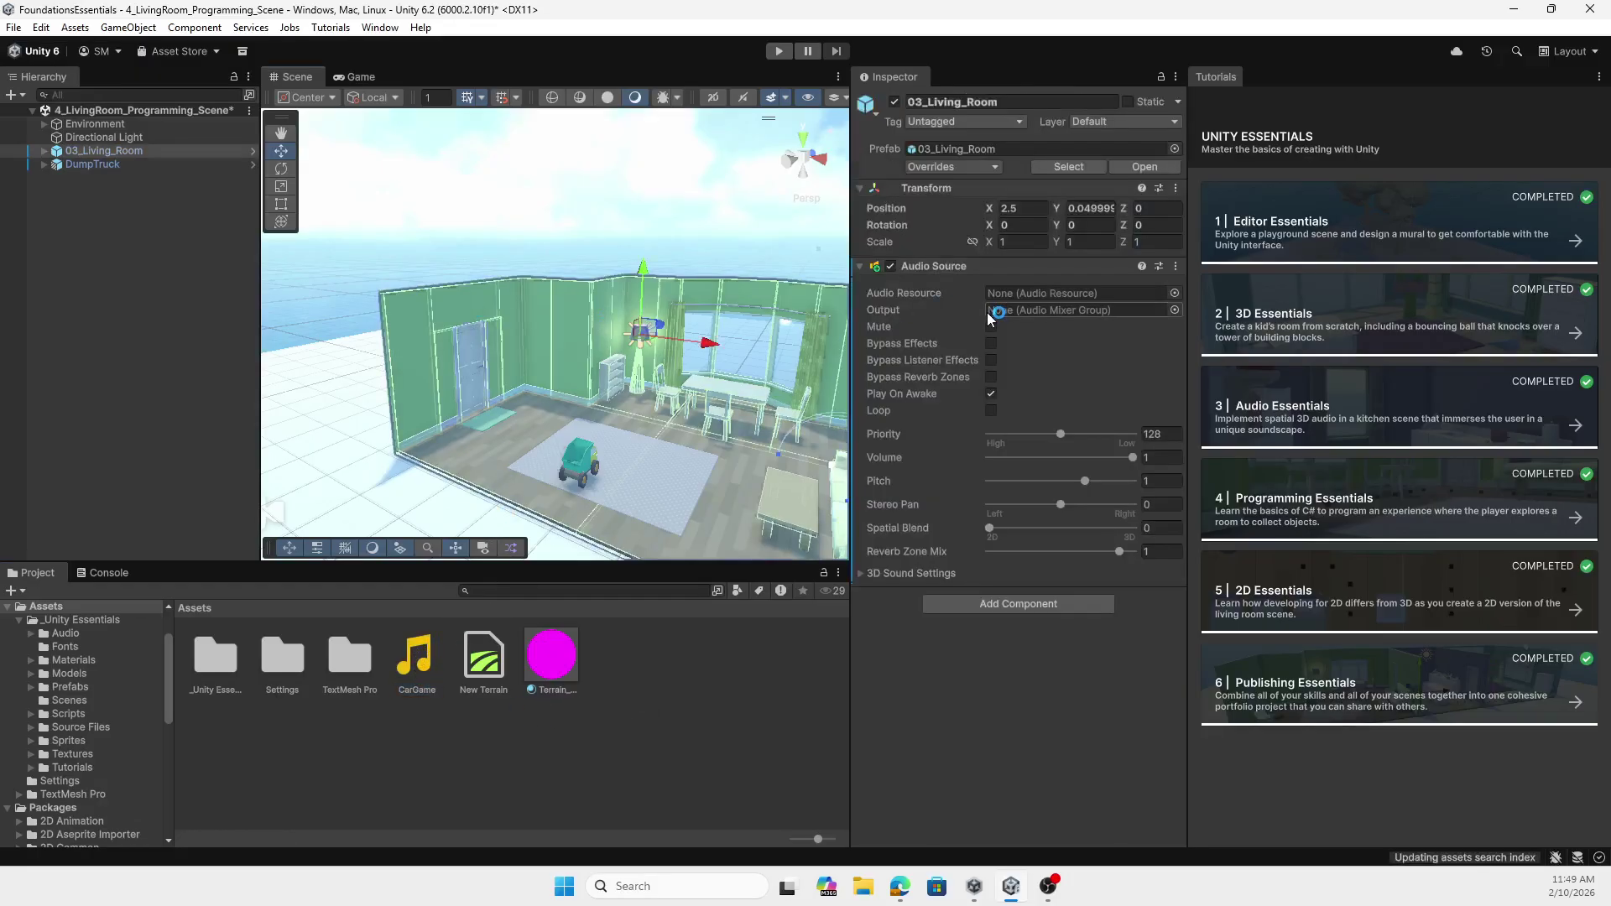
drag(412, 655, 1061, 297)
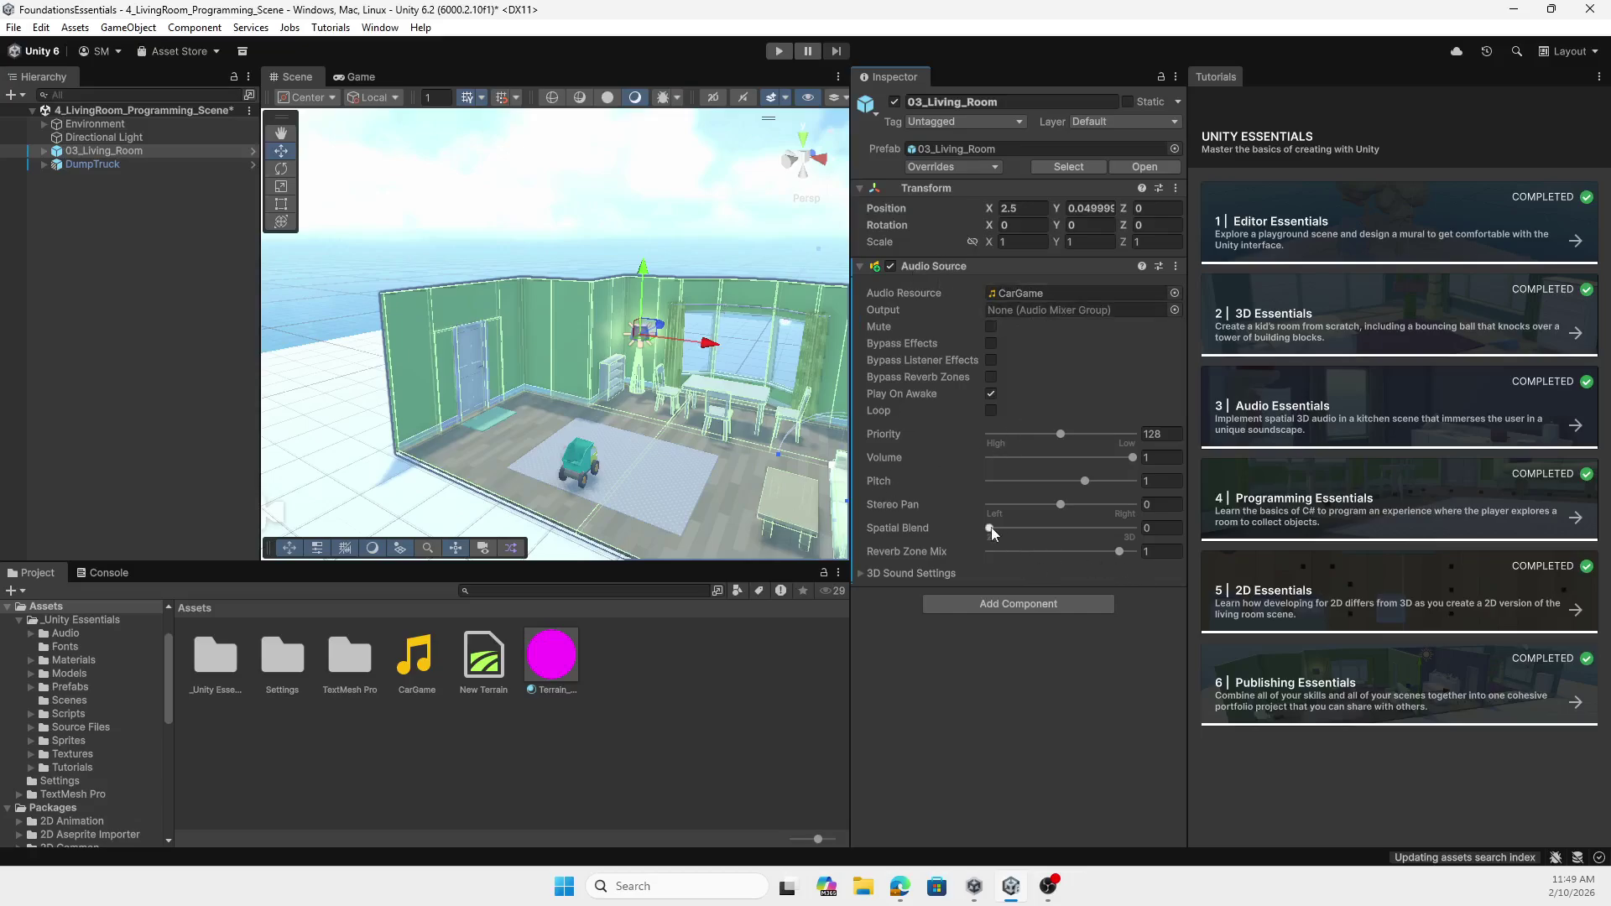
drag(989, 528, 1143, 531)
- Place the RobotVacuum_1 prefab from the Characters folder on the rug beside the dump truck and raise it to Y 0.17
double_click(205, 655)
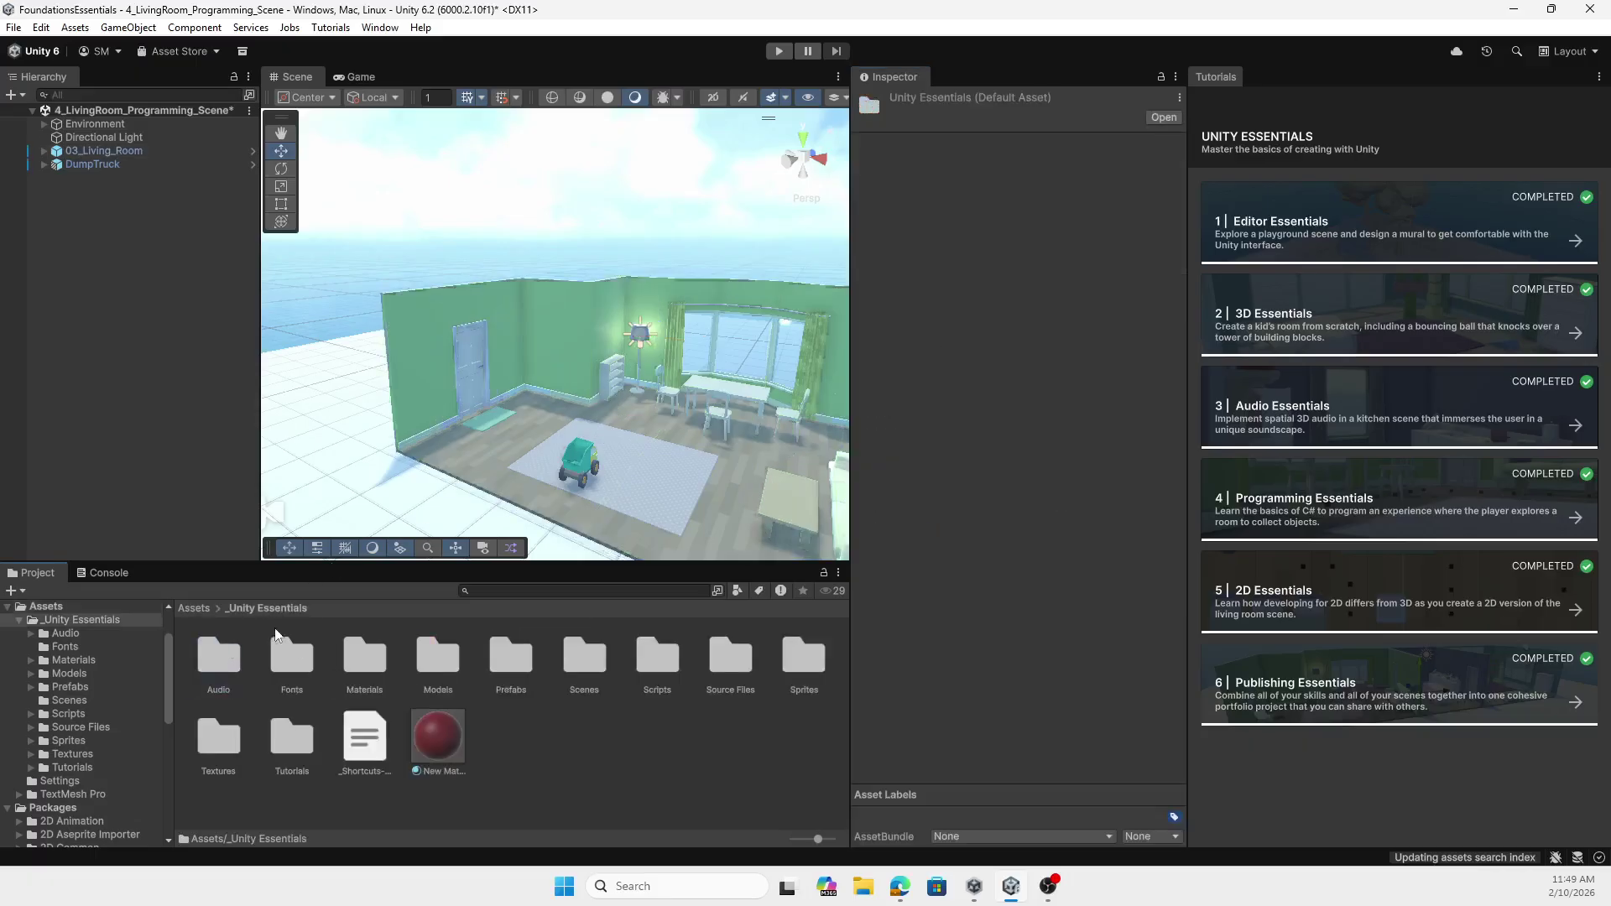
double_click(511, 657)
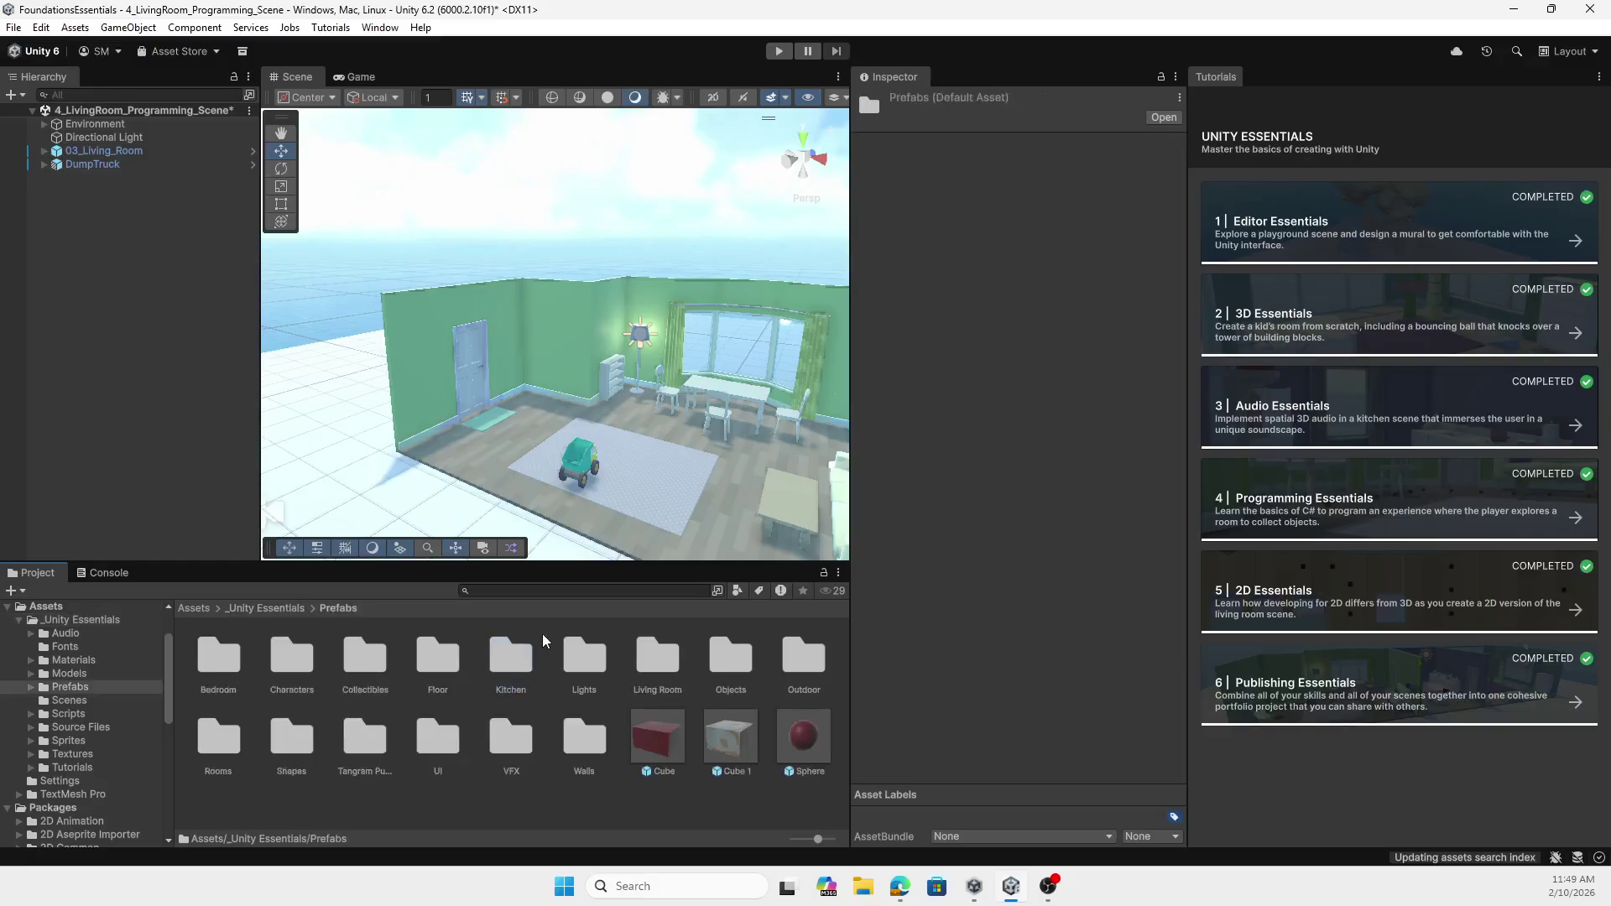
click(295, 667)
double_click(296, 667)
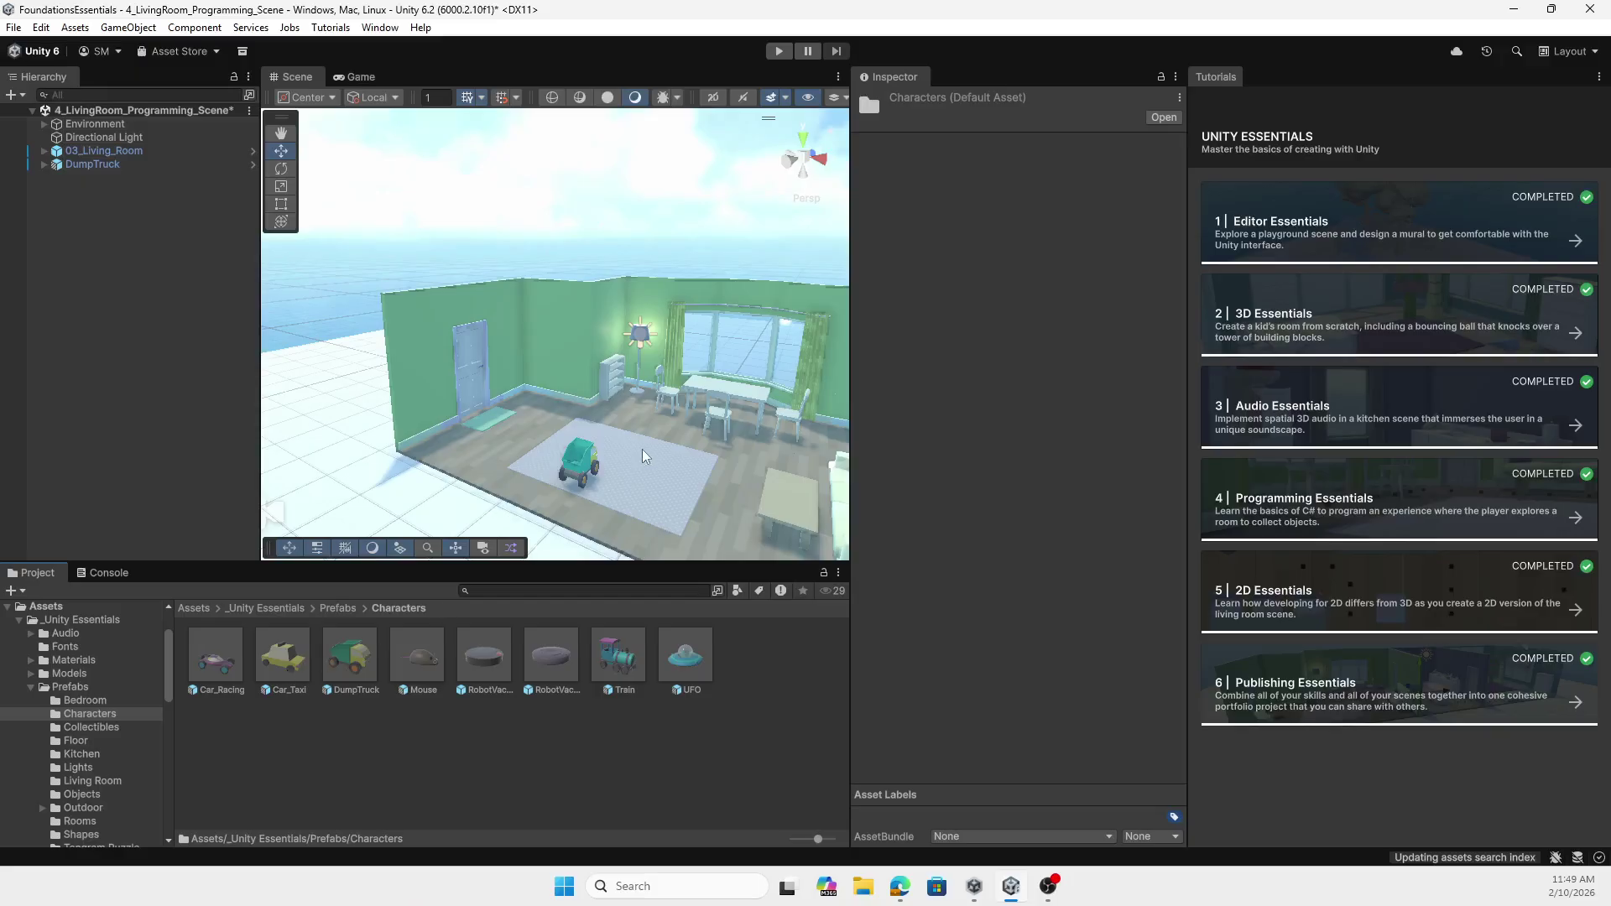
click(595, 458)
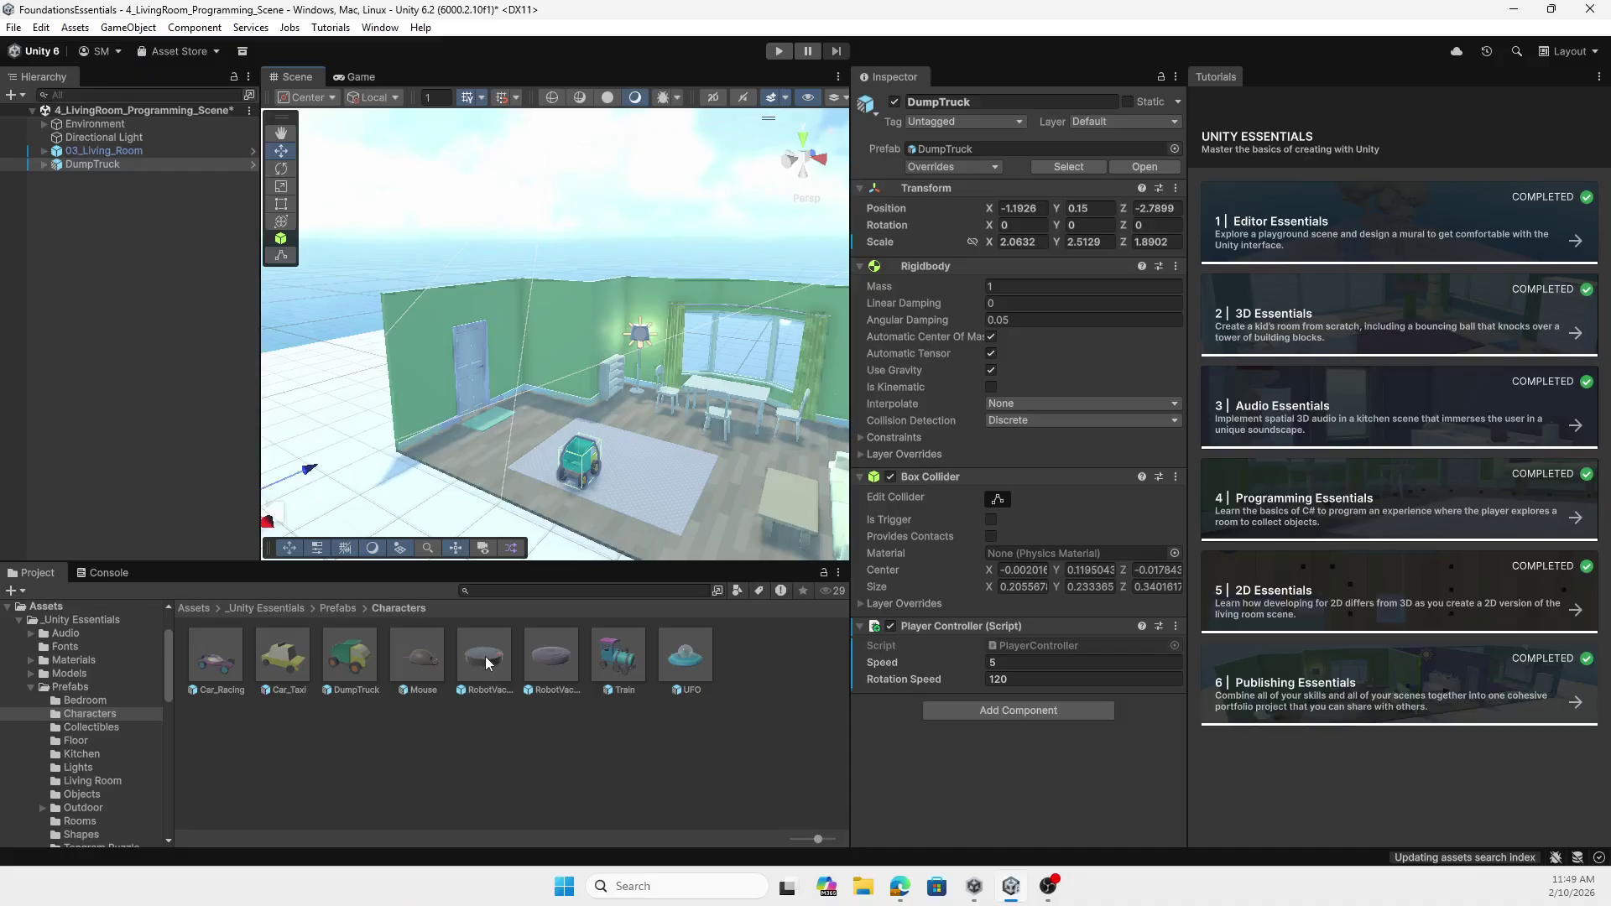
drag(488, 657, 657, 495)
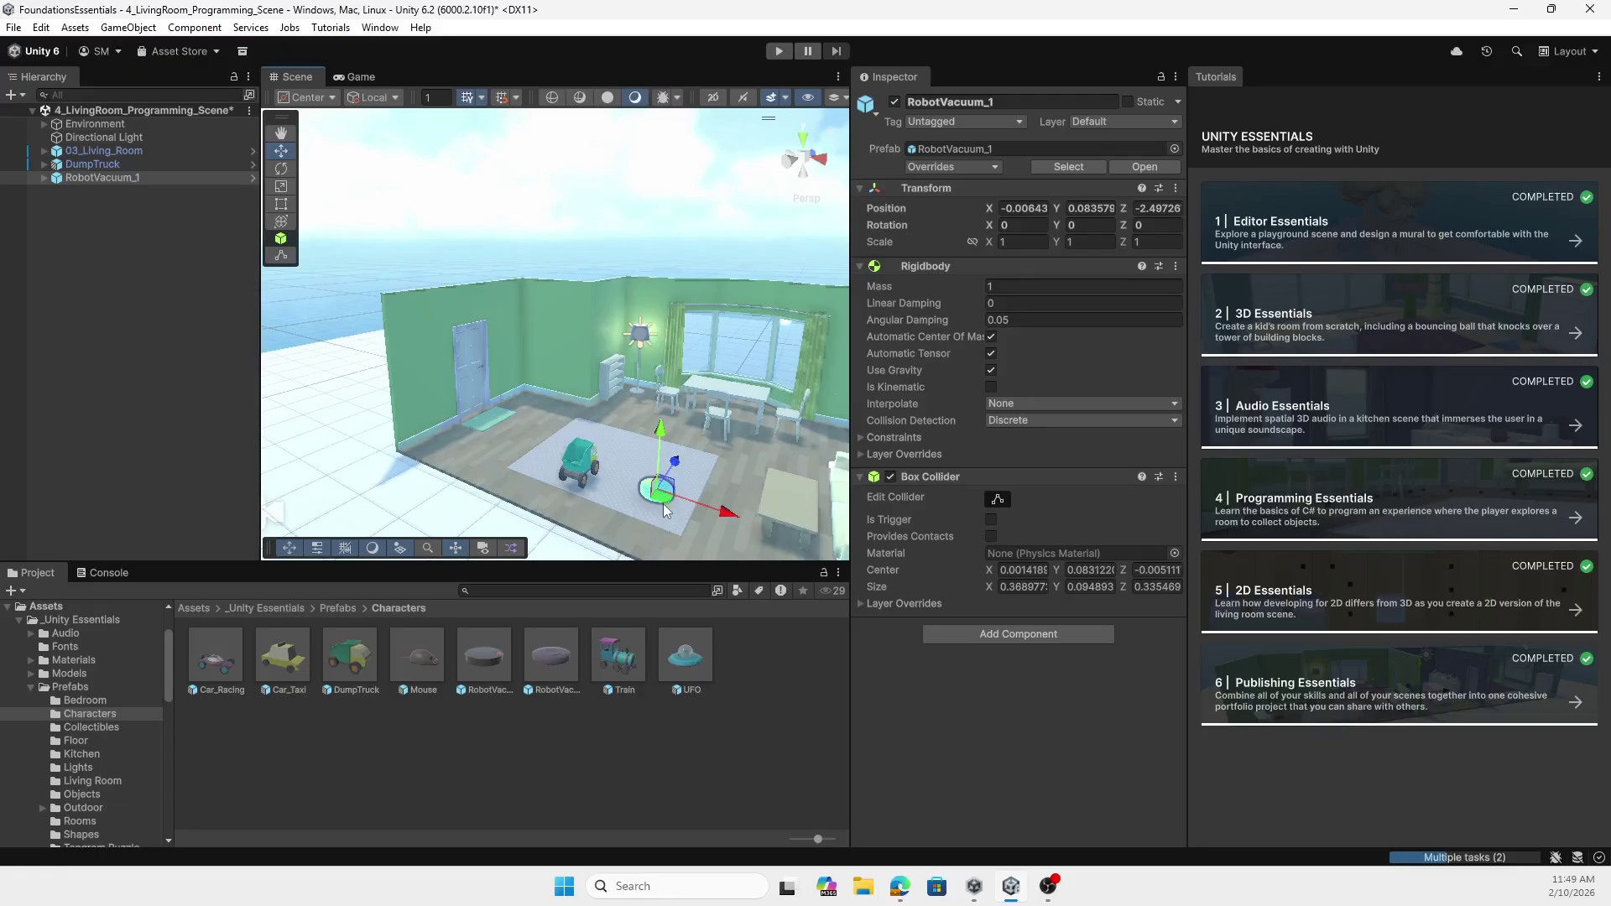
drag(663, 430, 663, 433)
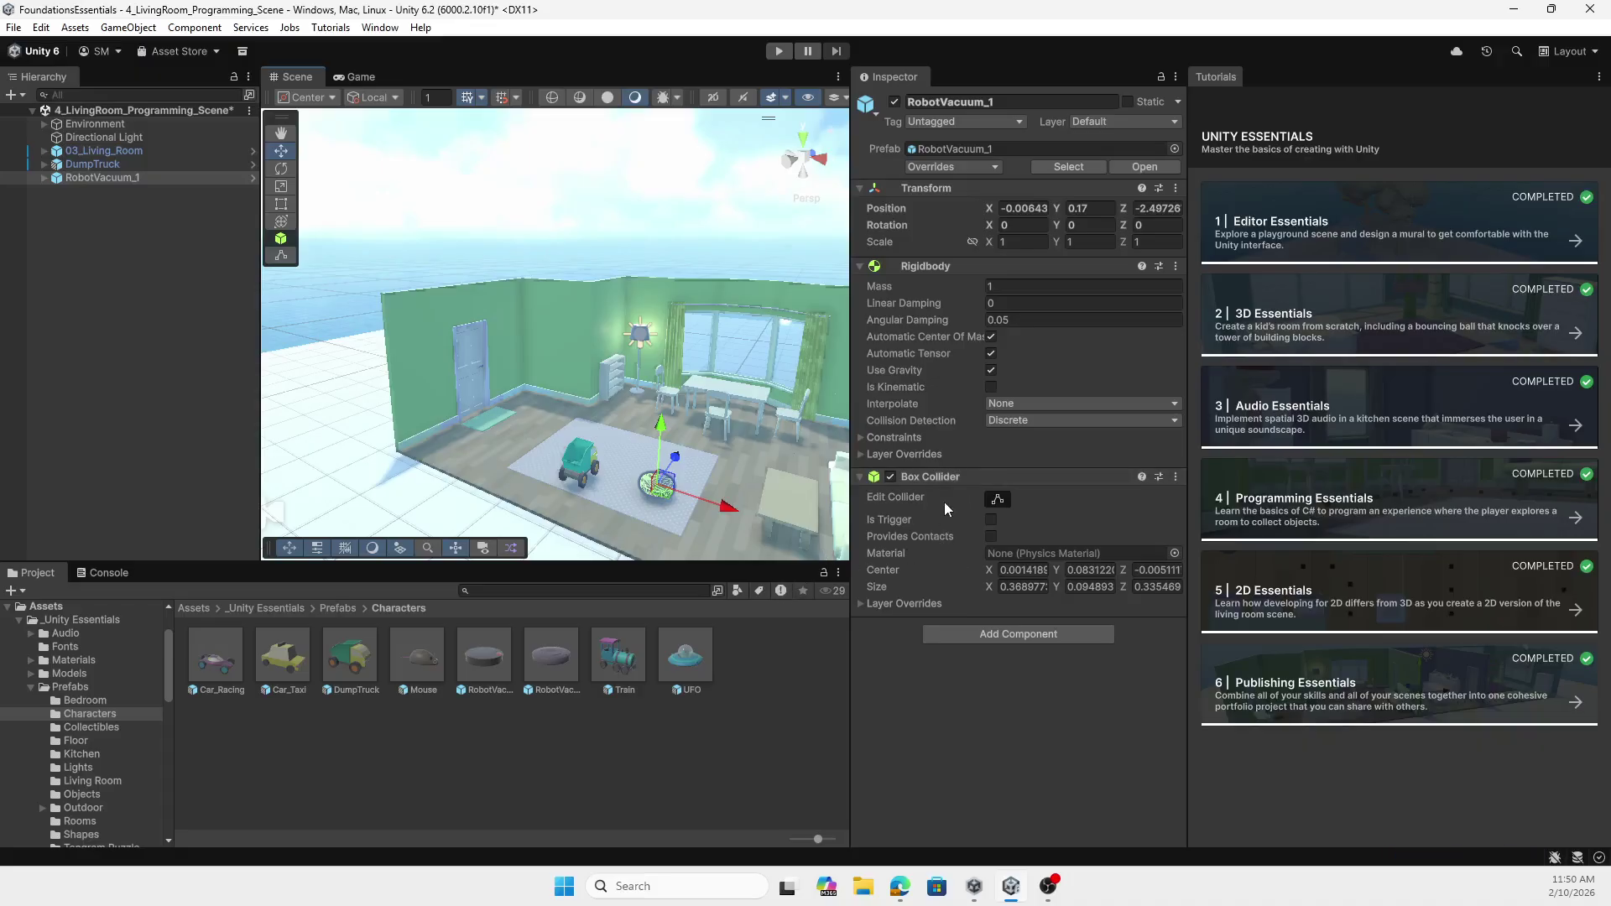
- Save the living room scene's changes and open the Add a movement script tutorial from the Programming Essentials section
click(1328, 507)
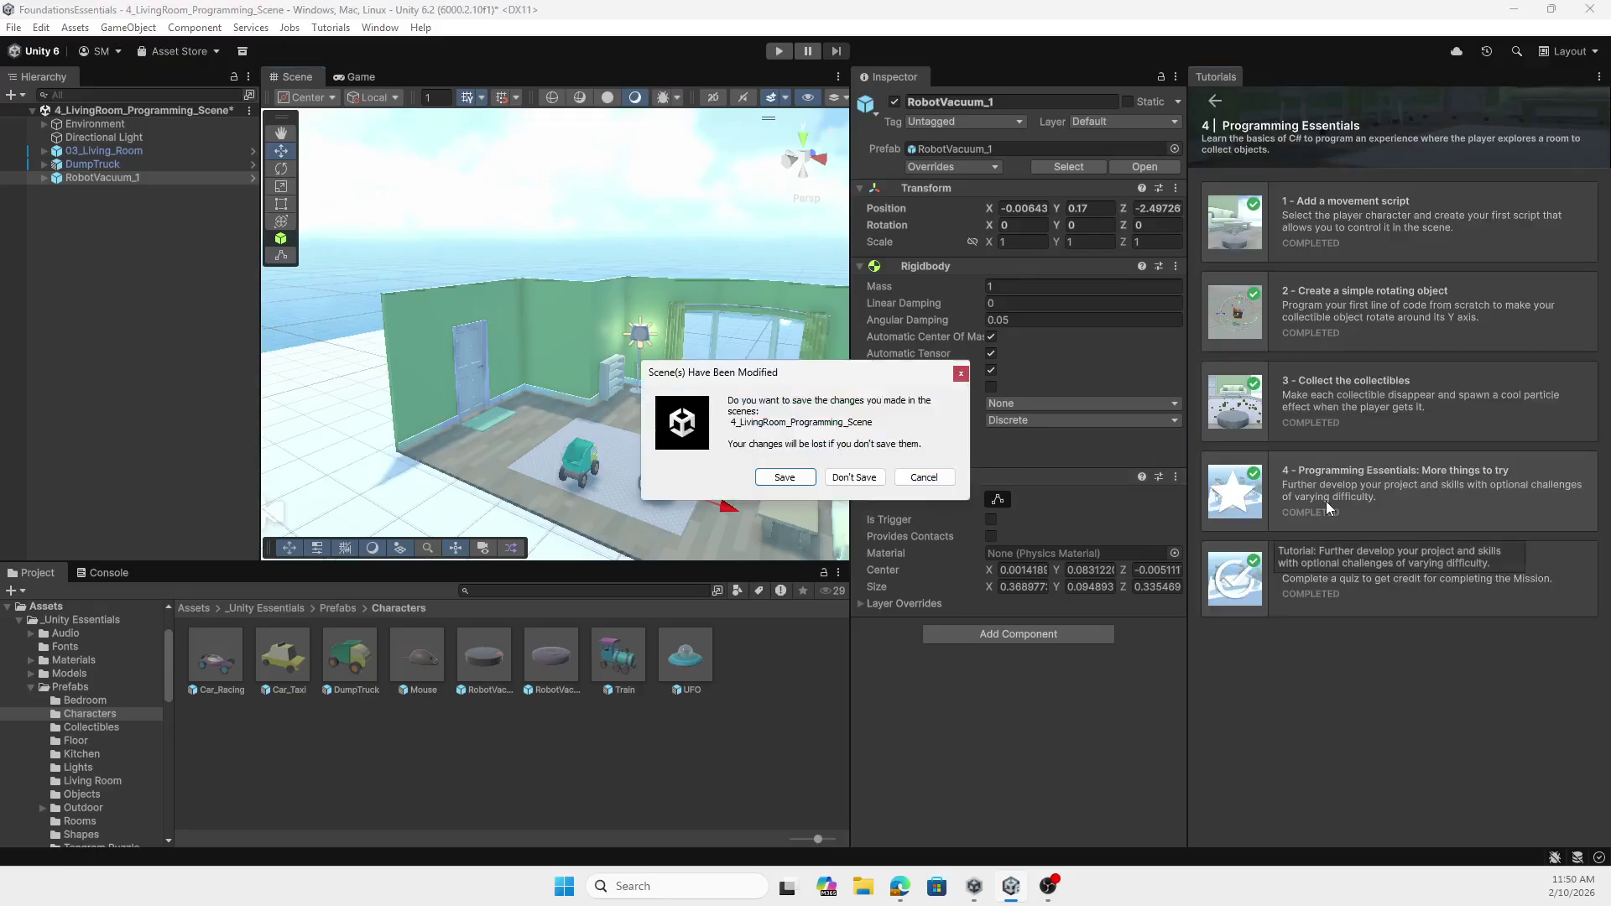
click(784, 477)
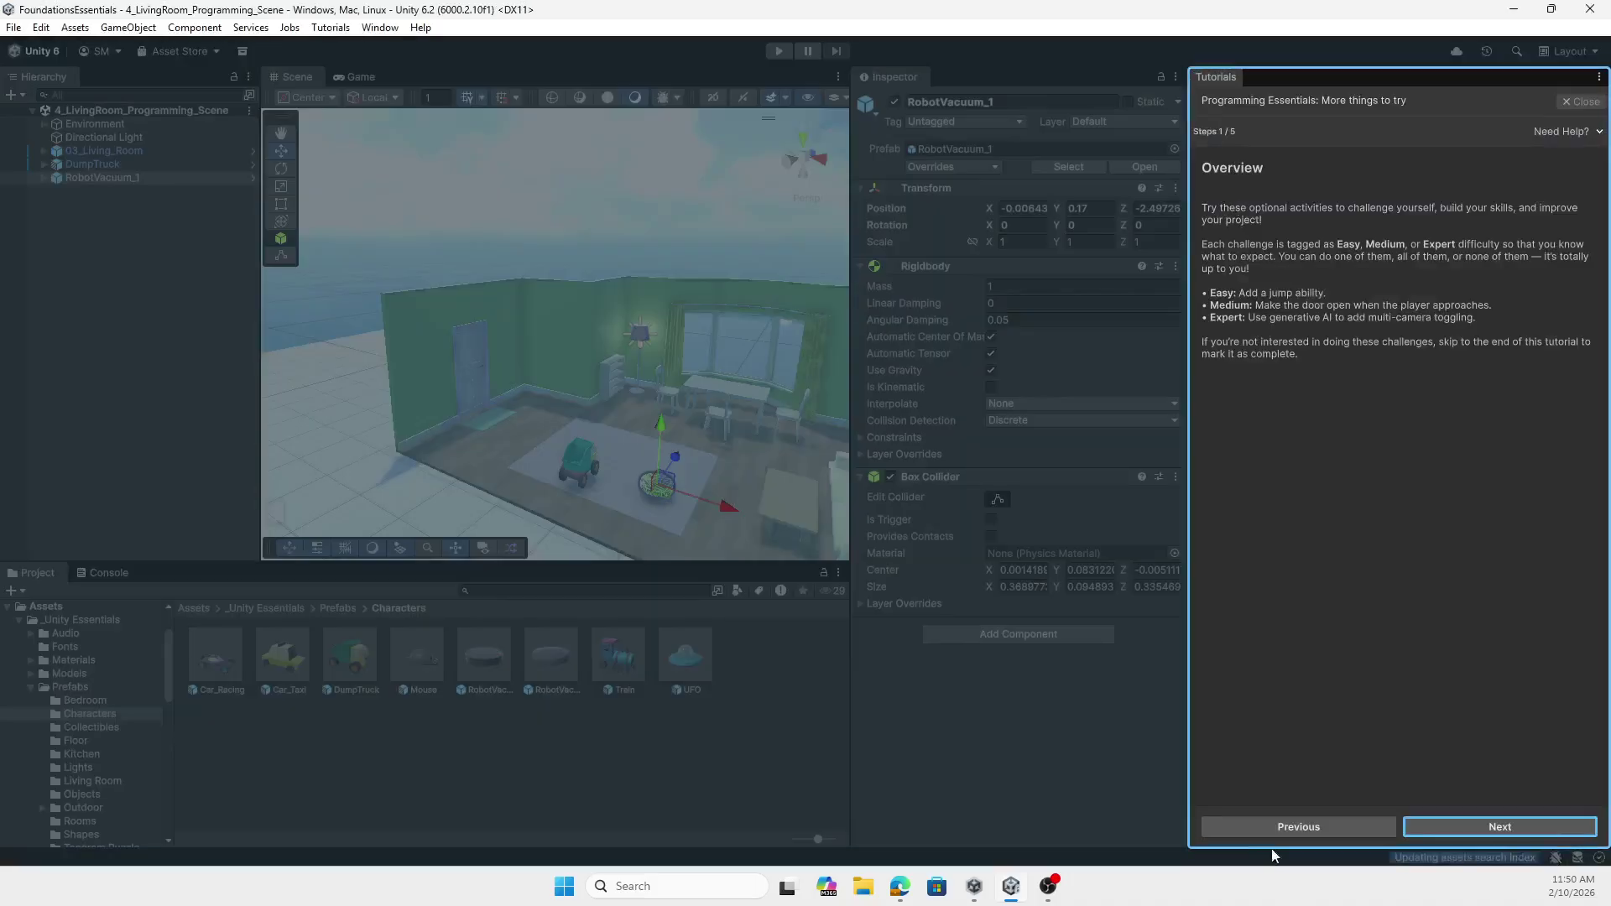
click(1293, 826)
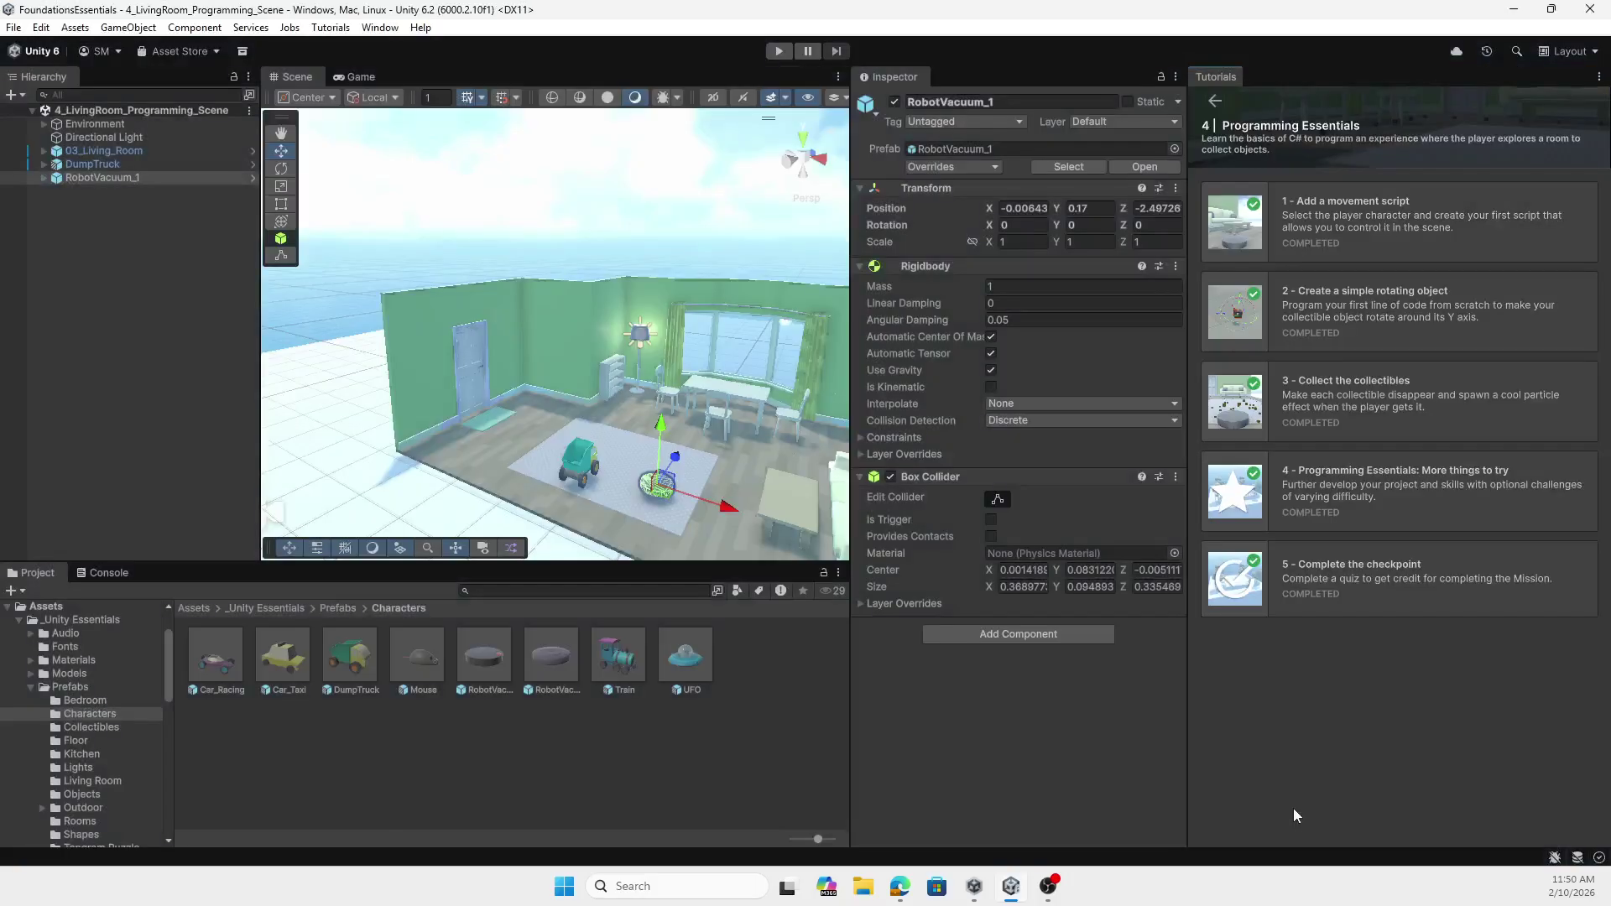
click(1356, 220)
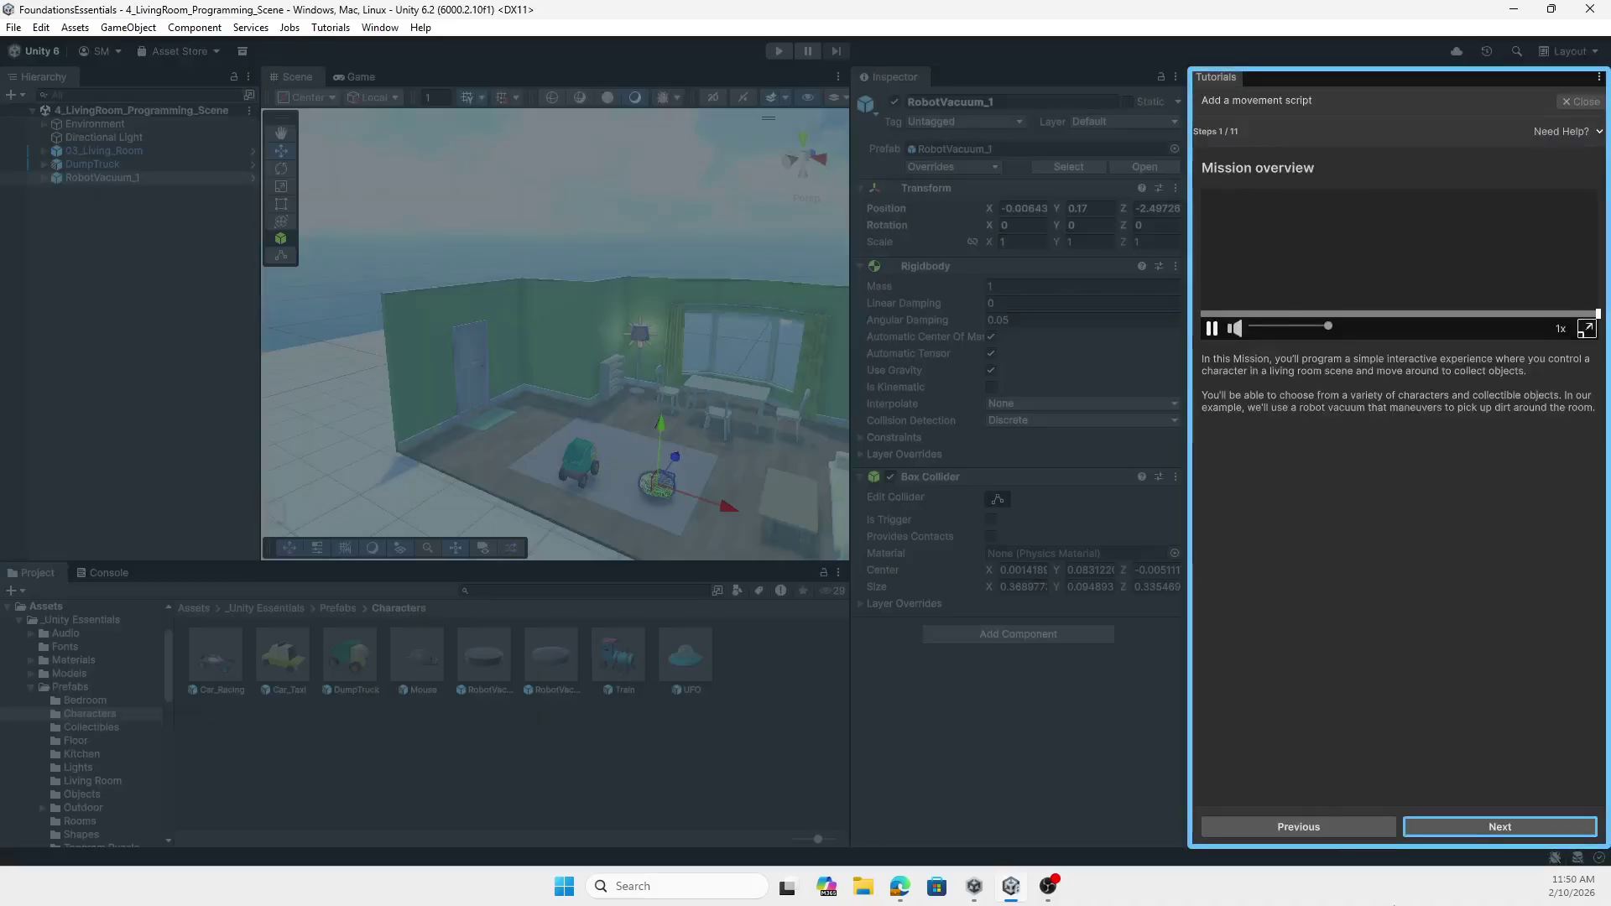
- Advance the Add a movement script tutorial to its Copy and paste code and save page
click(1493, 827)
click(1493, 828)
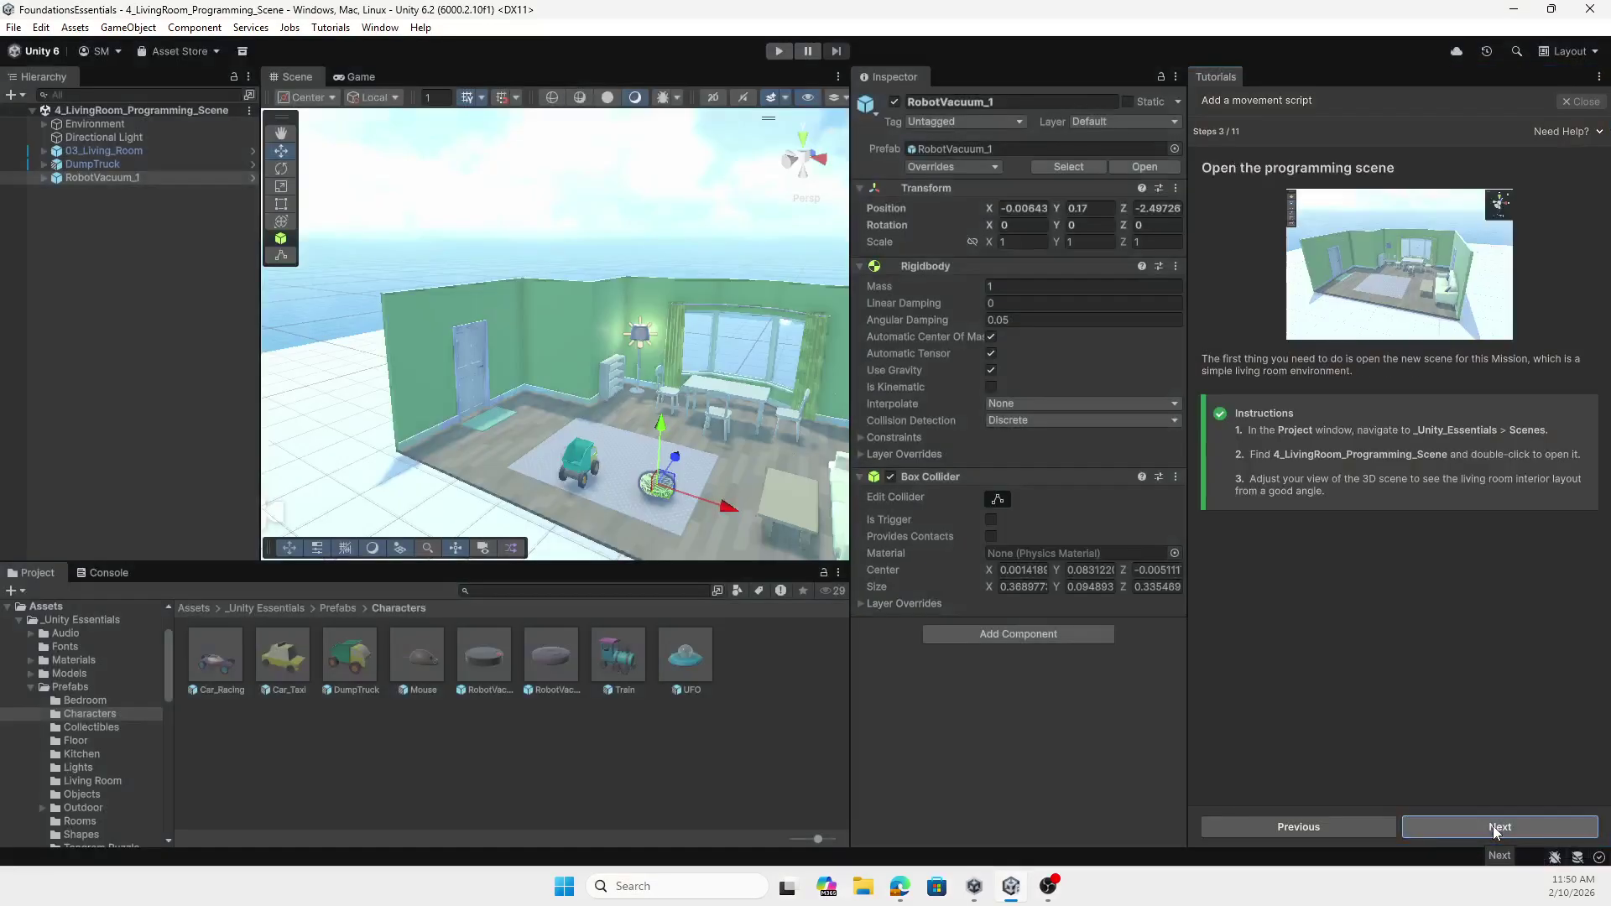
click(1493, 827)
click(1493, 828)
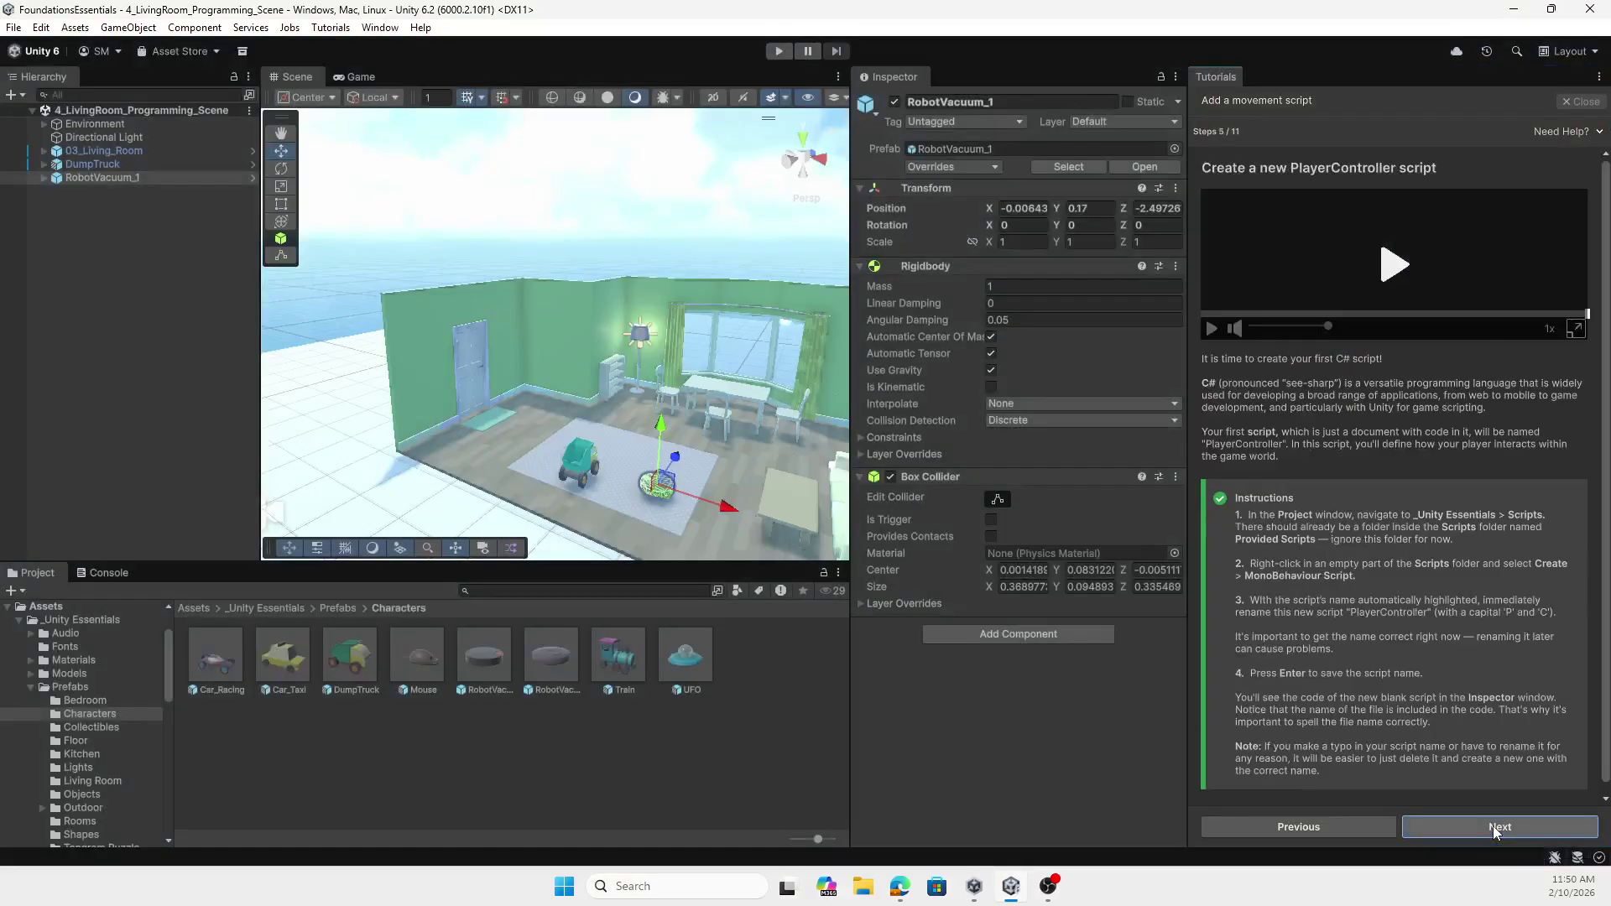
scroll(1427, 647, down, 1)
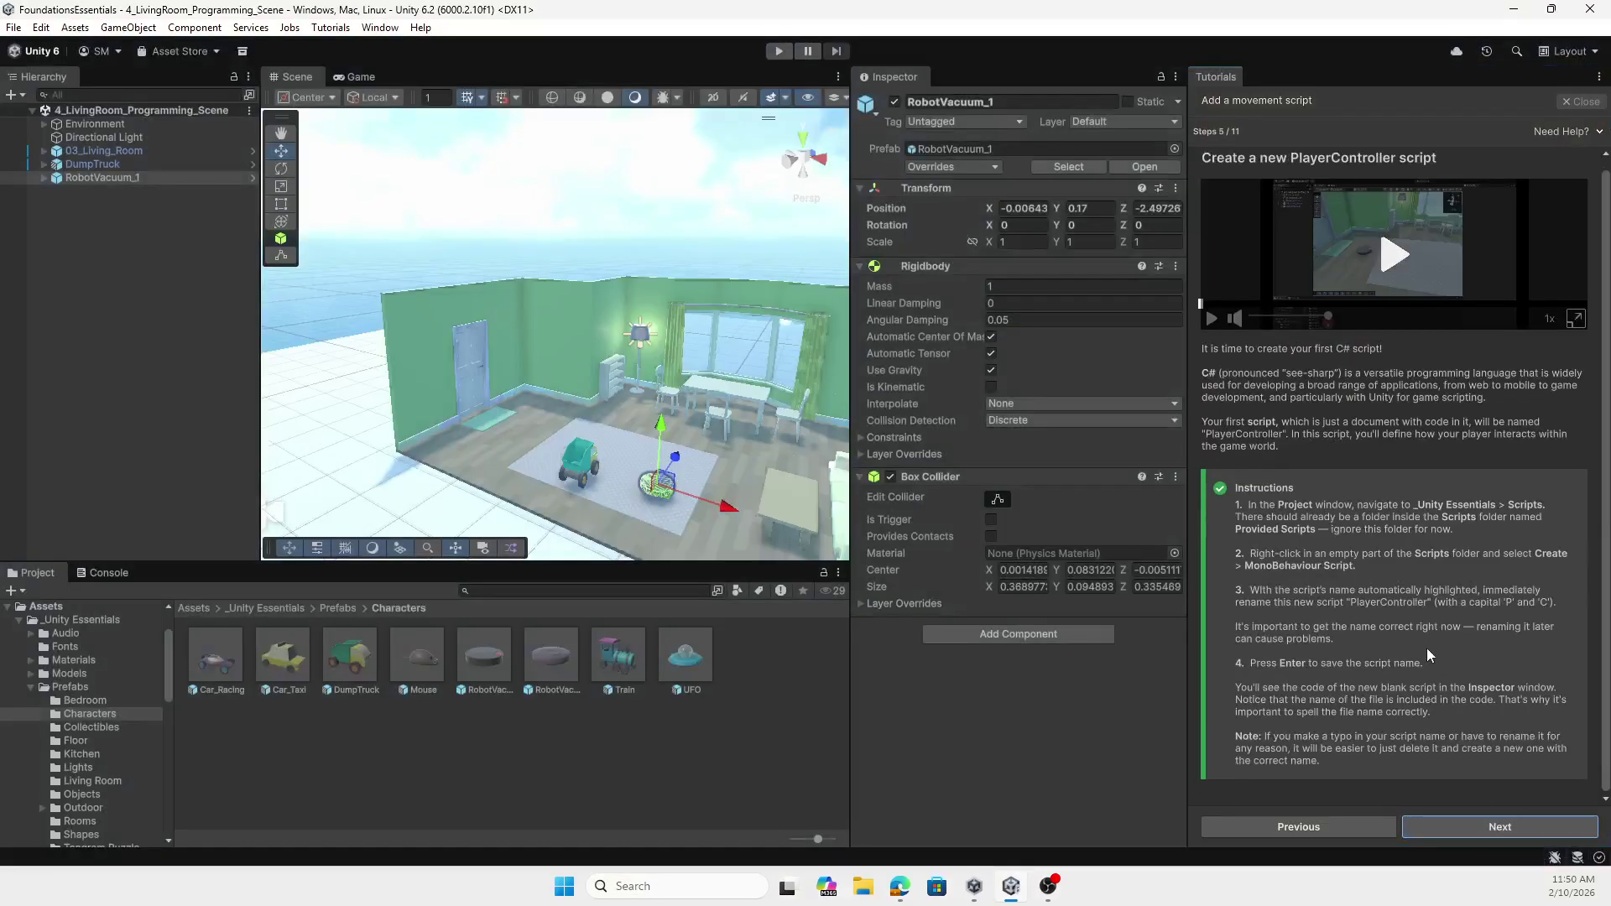
click(1481, 823)
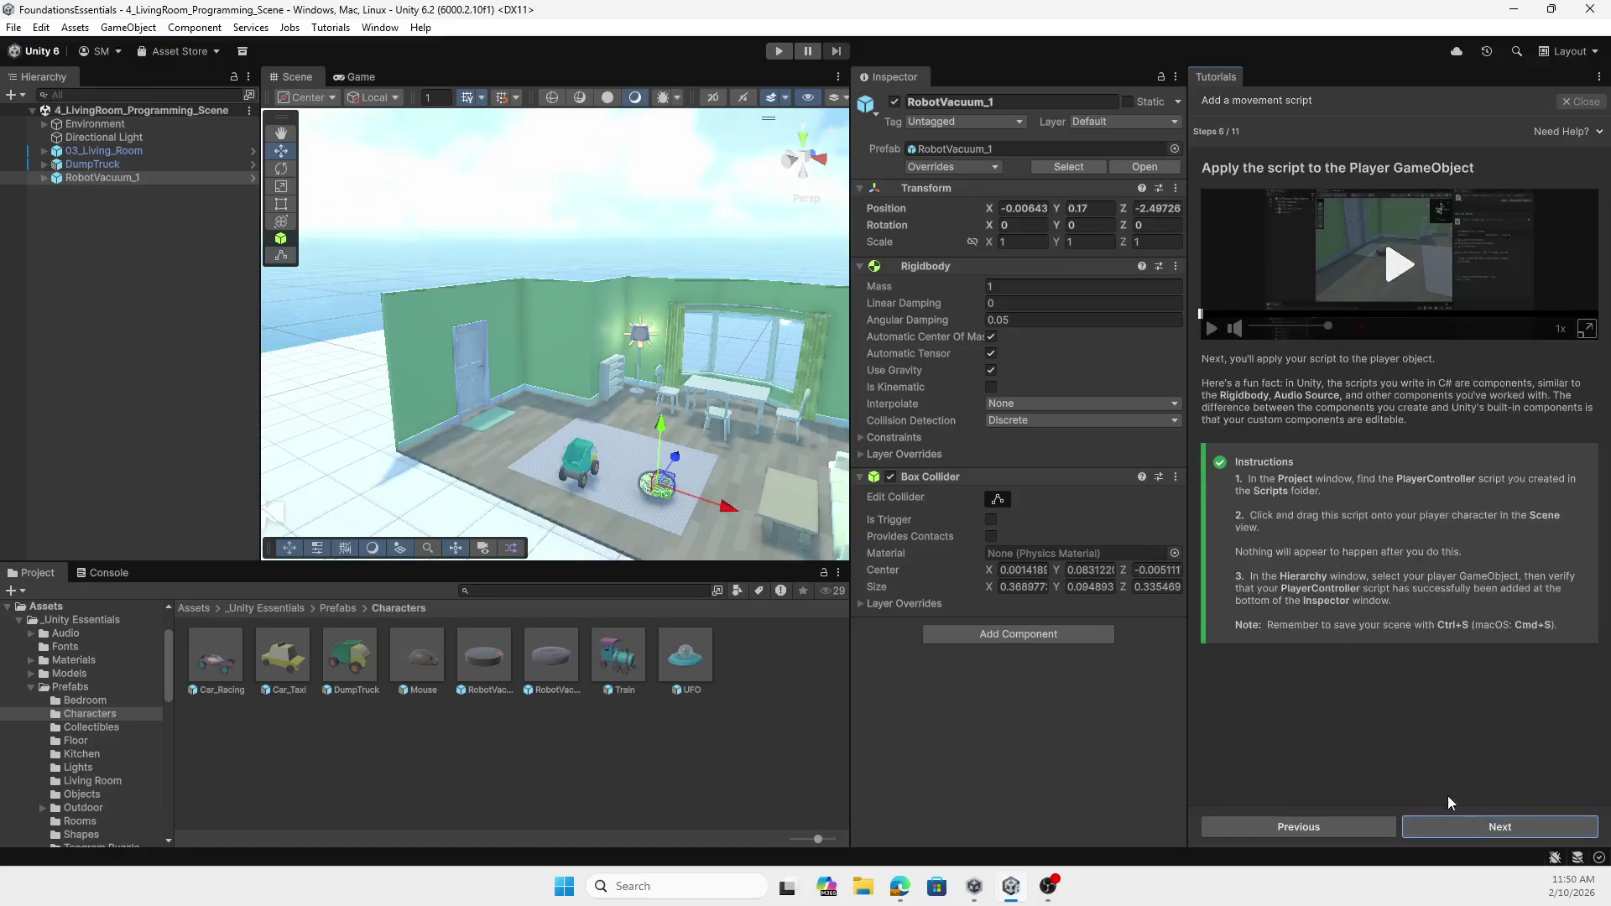
click(1482, 822)
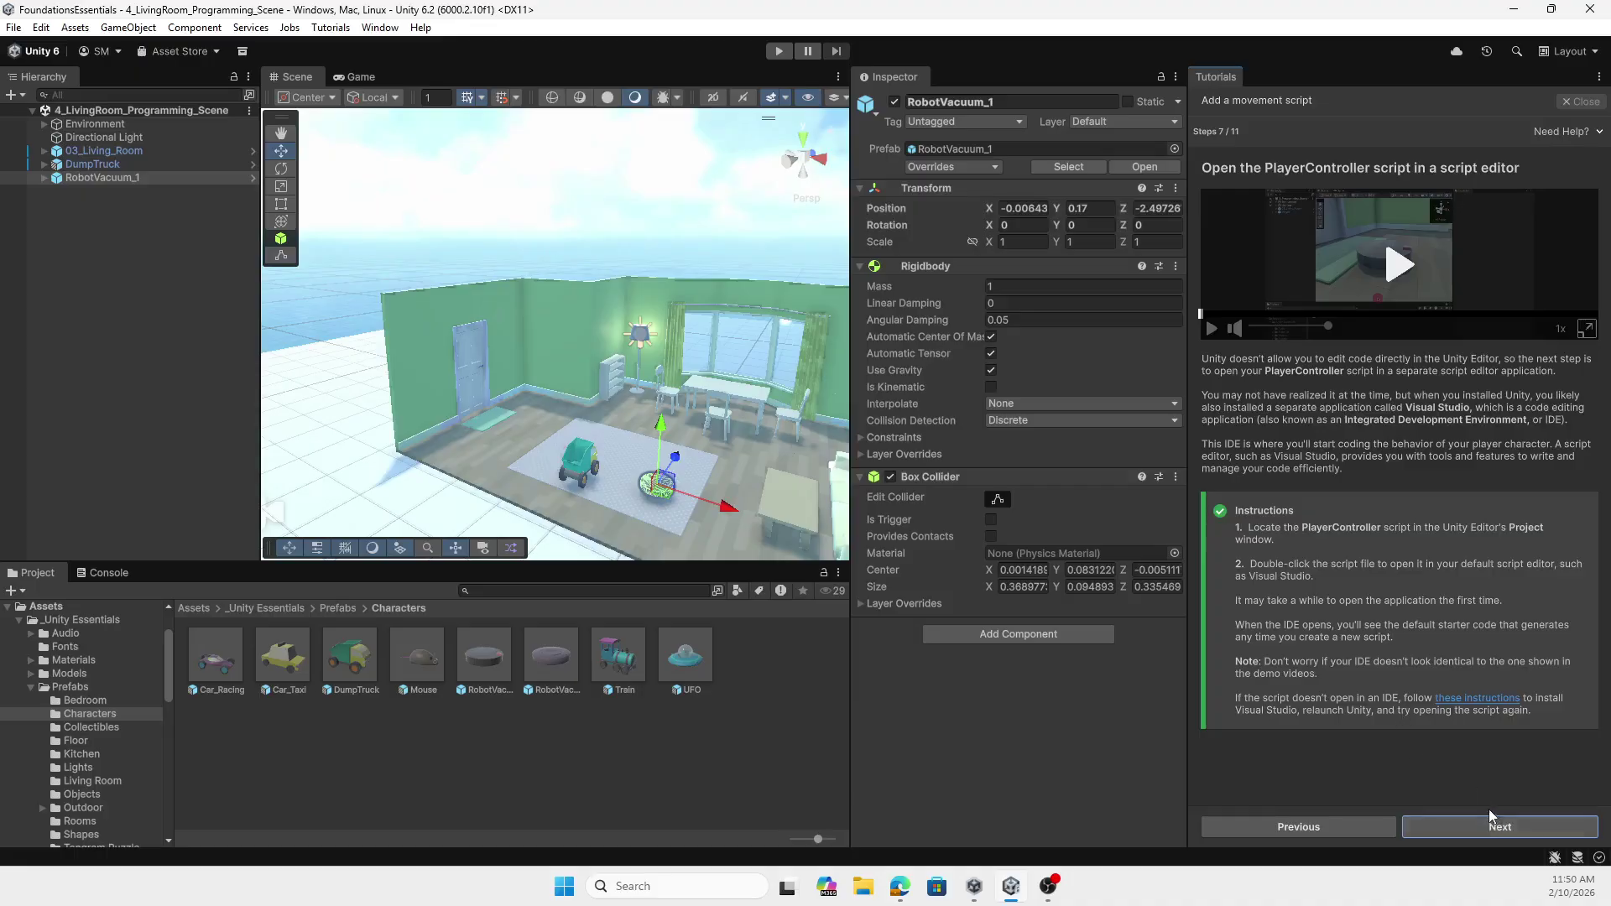
click(1493, 828)
- Copy the complete PlayerController code sample below the tutorial's instructions
scroll(1431, 671, down, 5)
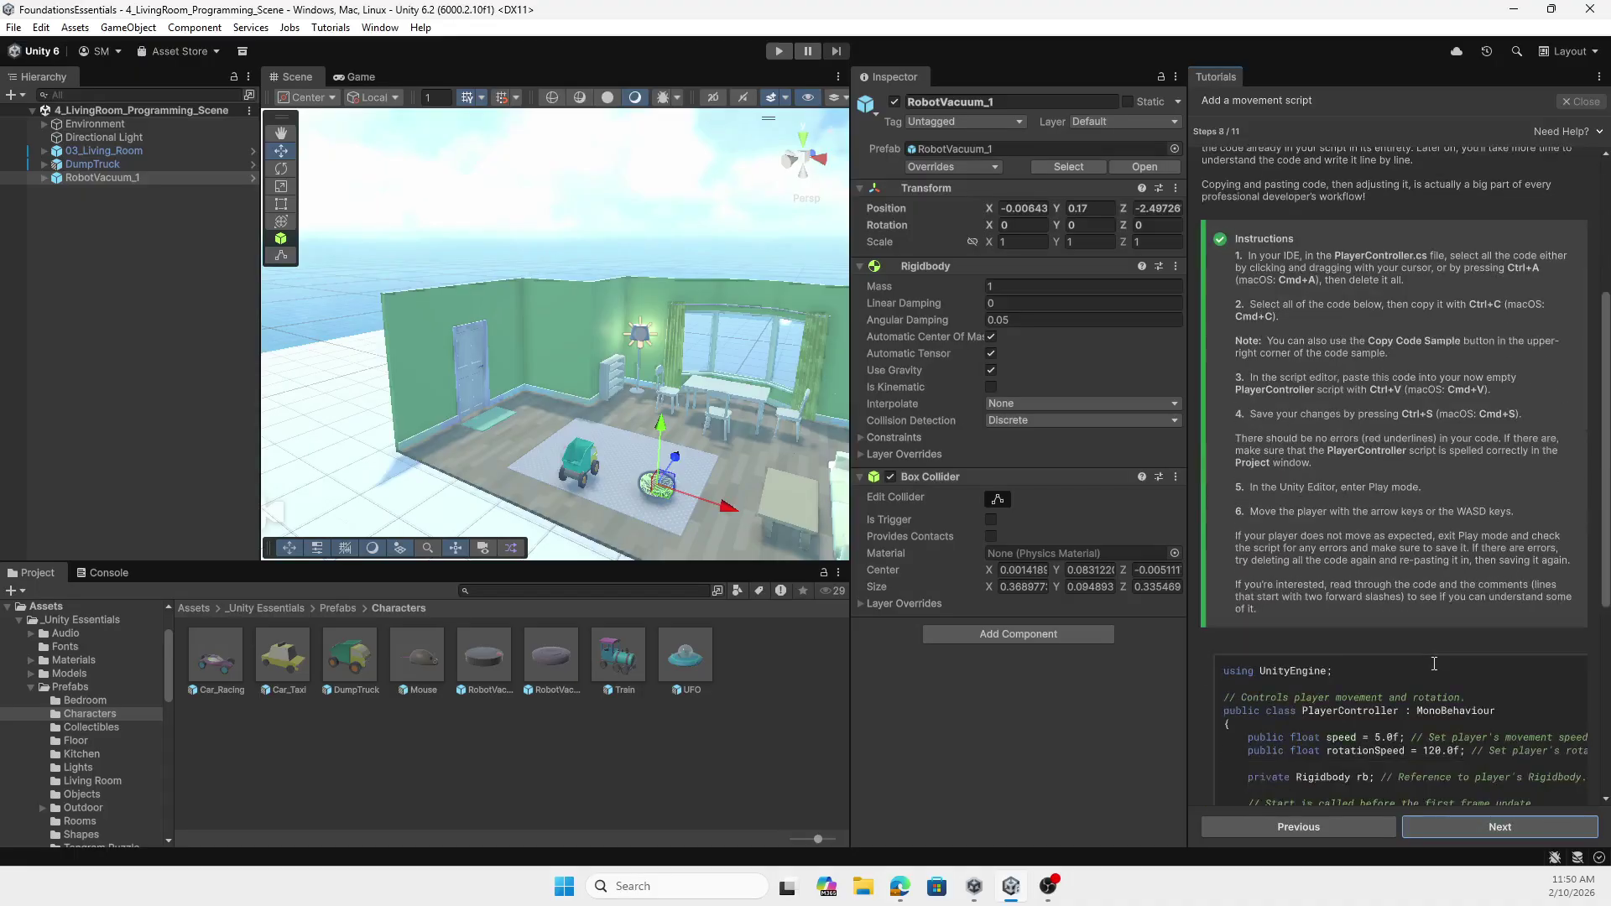
scroll(1434, 664, right, 3)
scroll(1438, 652, down, 3)
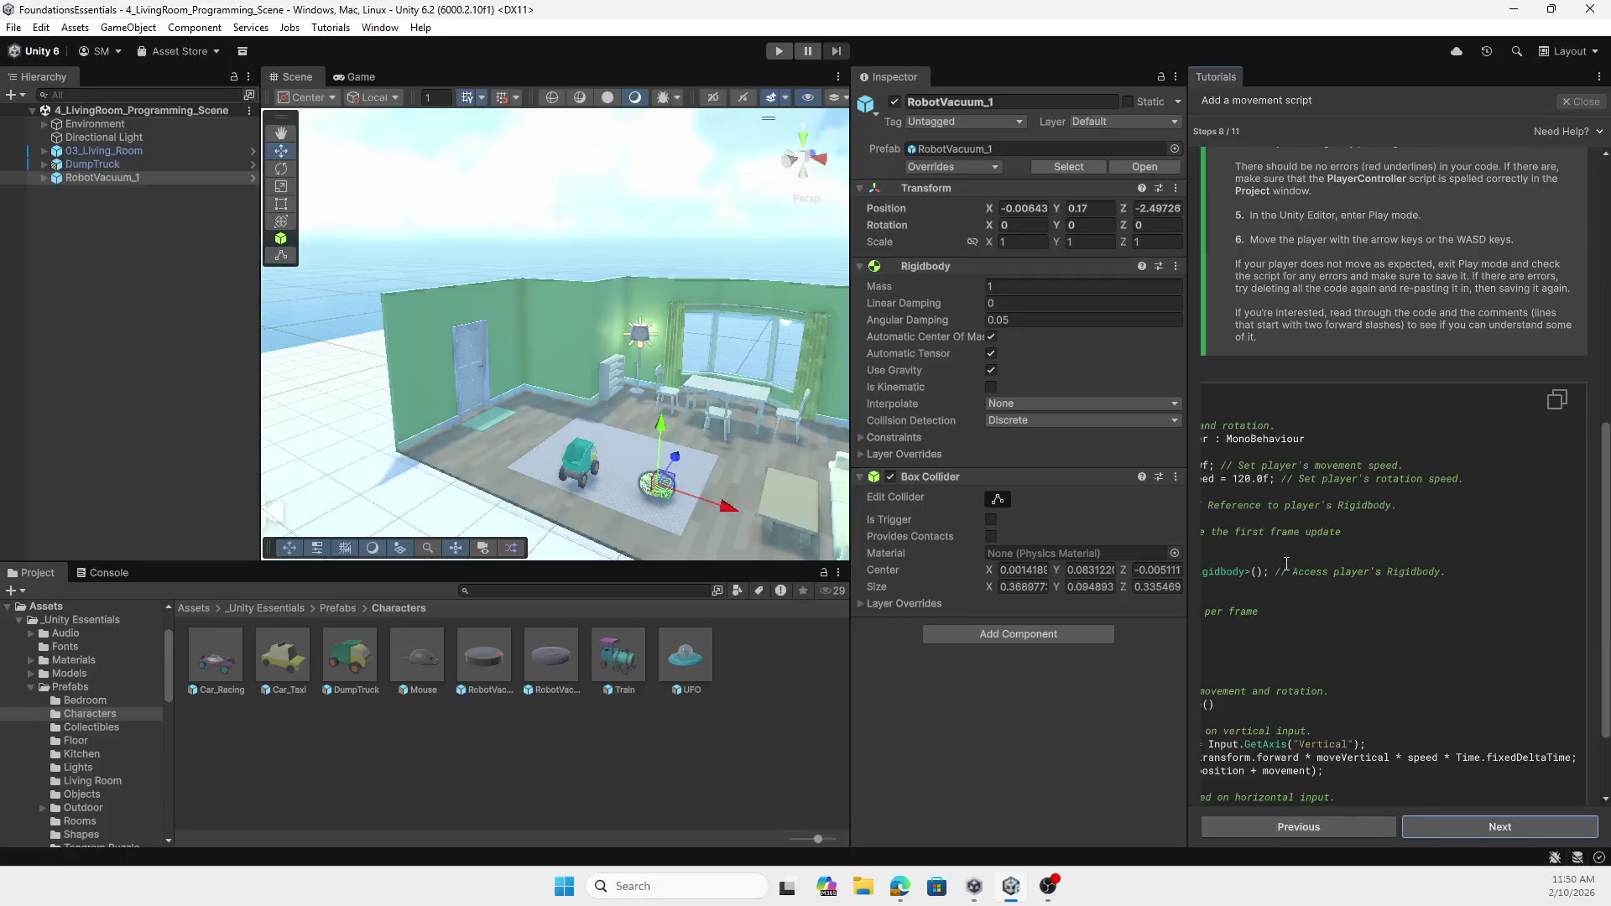
click(1558, 405)
- Open the Scripts folder inside _Unity Essentials in the project assets
click(338, 609)
click(270, 609)
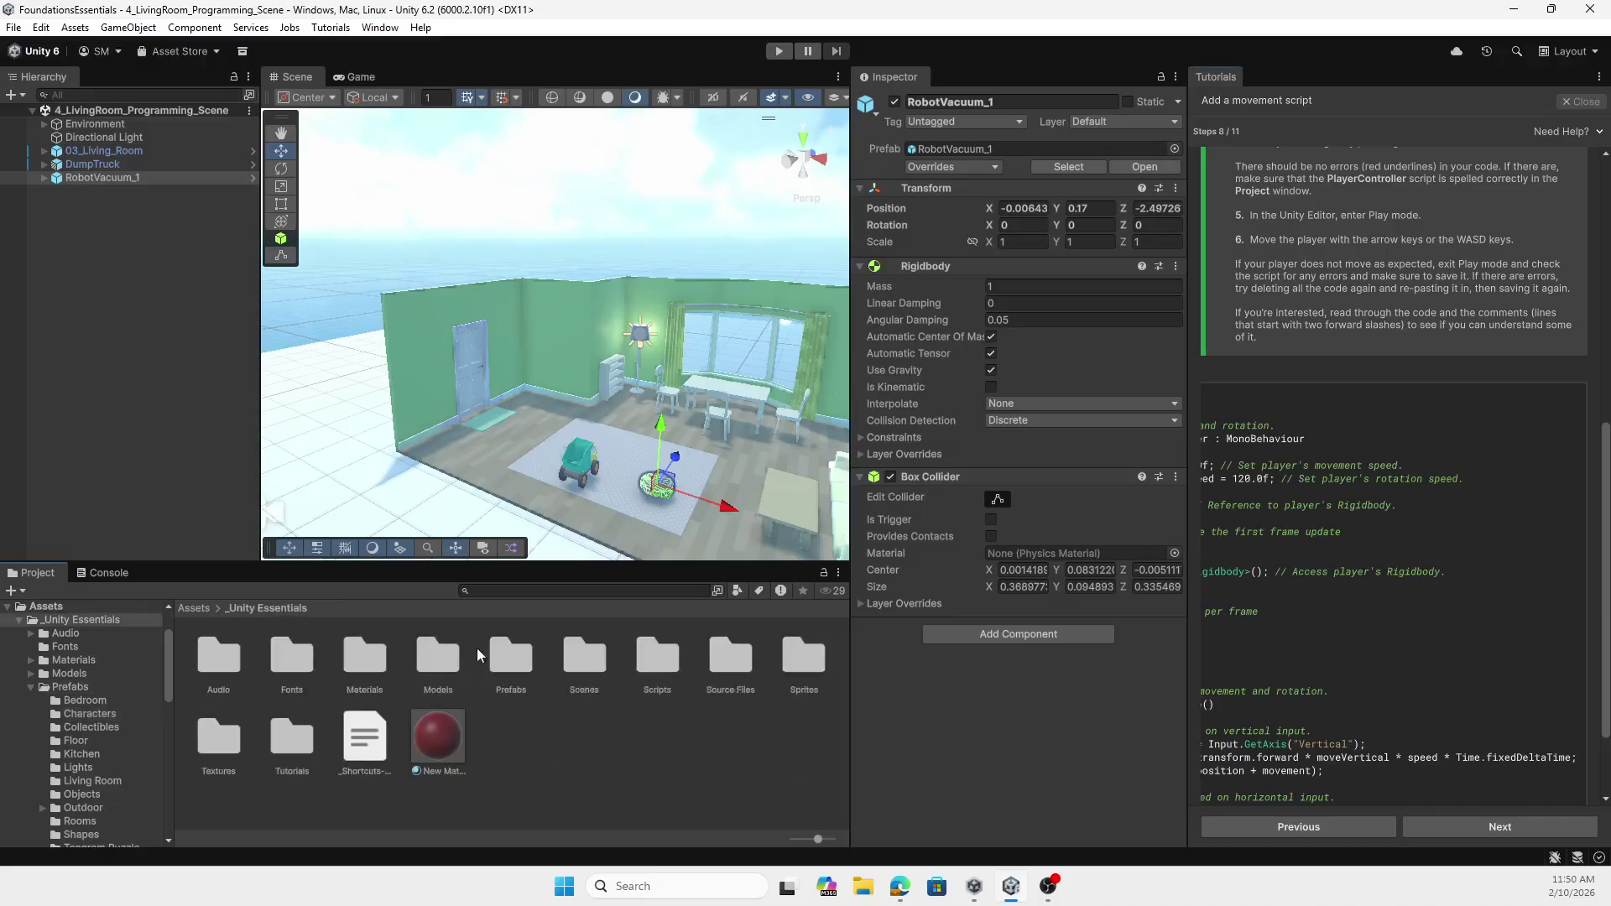
double_click(676, 663)
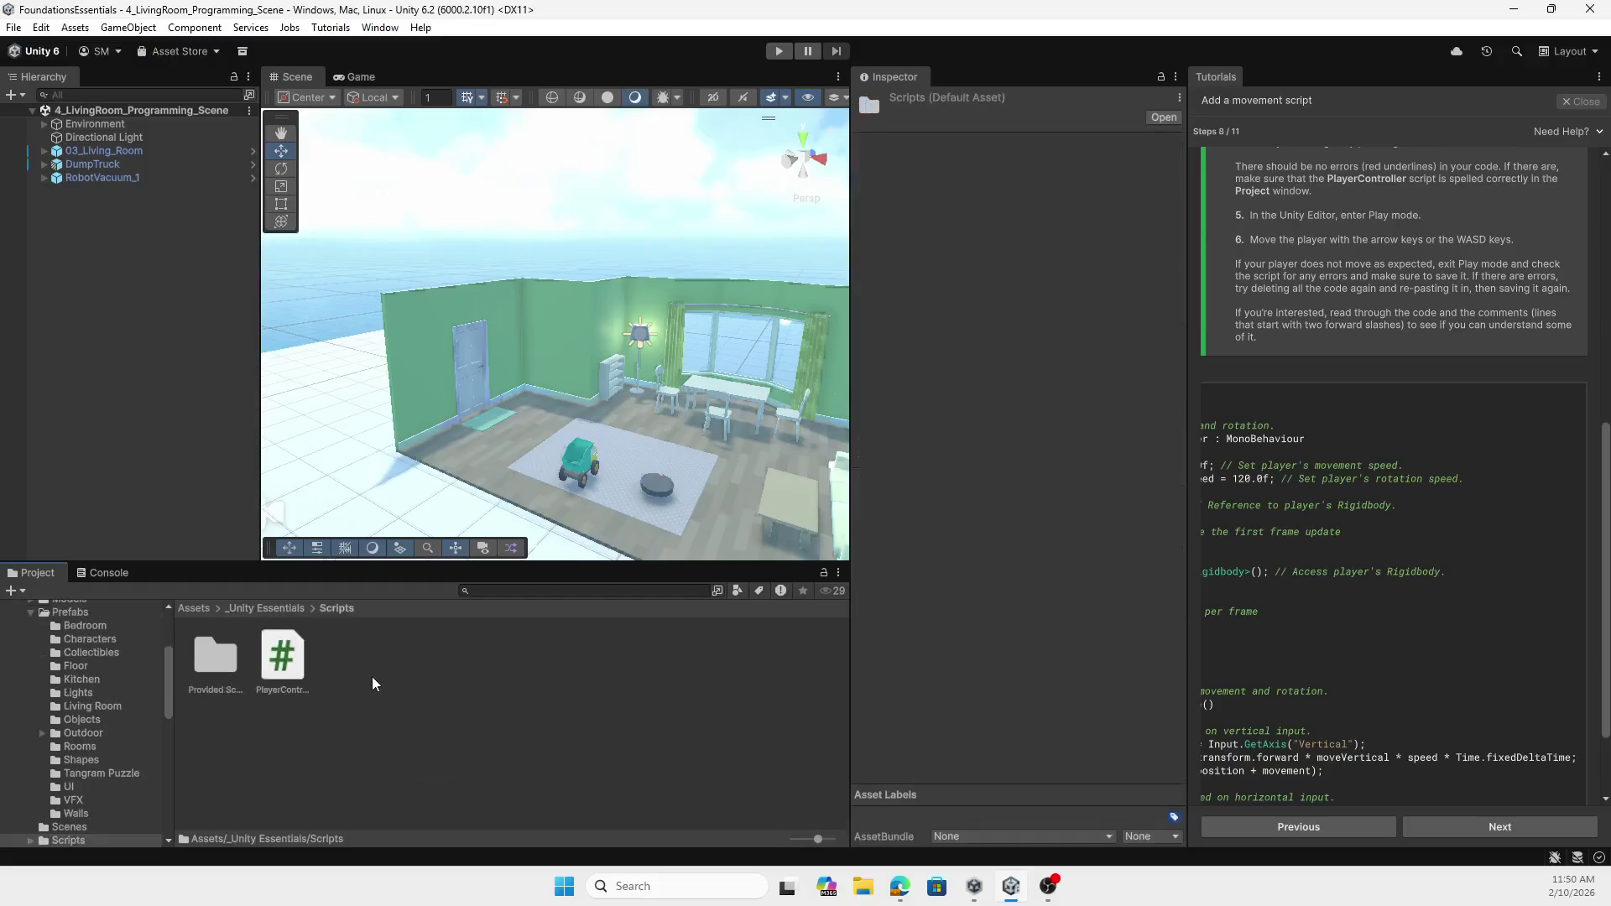
- Create a new MonoBehaviour script in the Scripts folder, keeping its default name
right_click(330, 658)
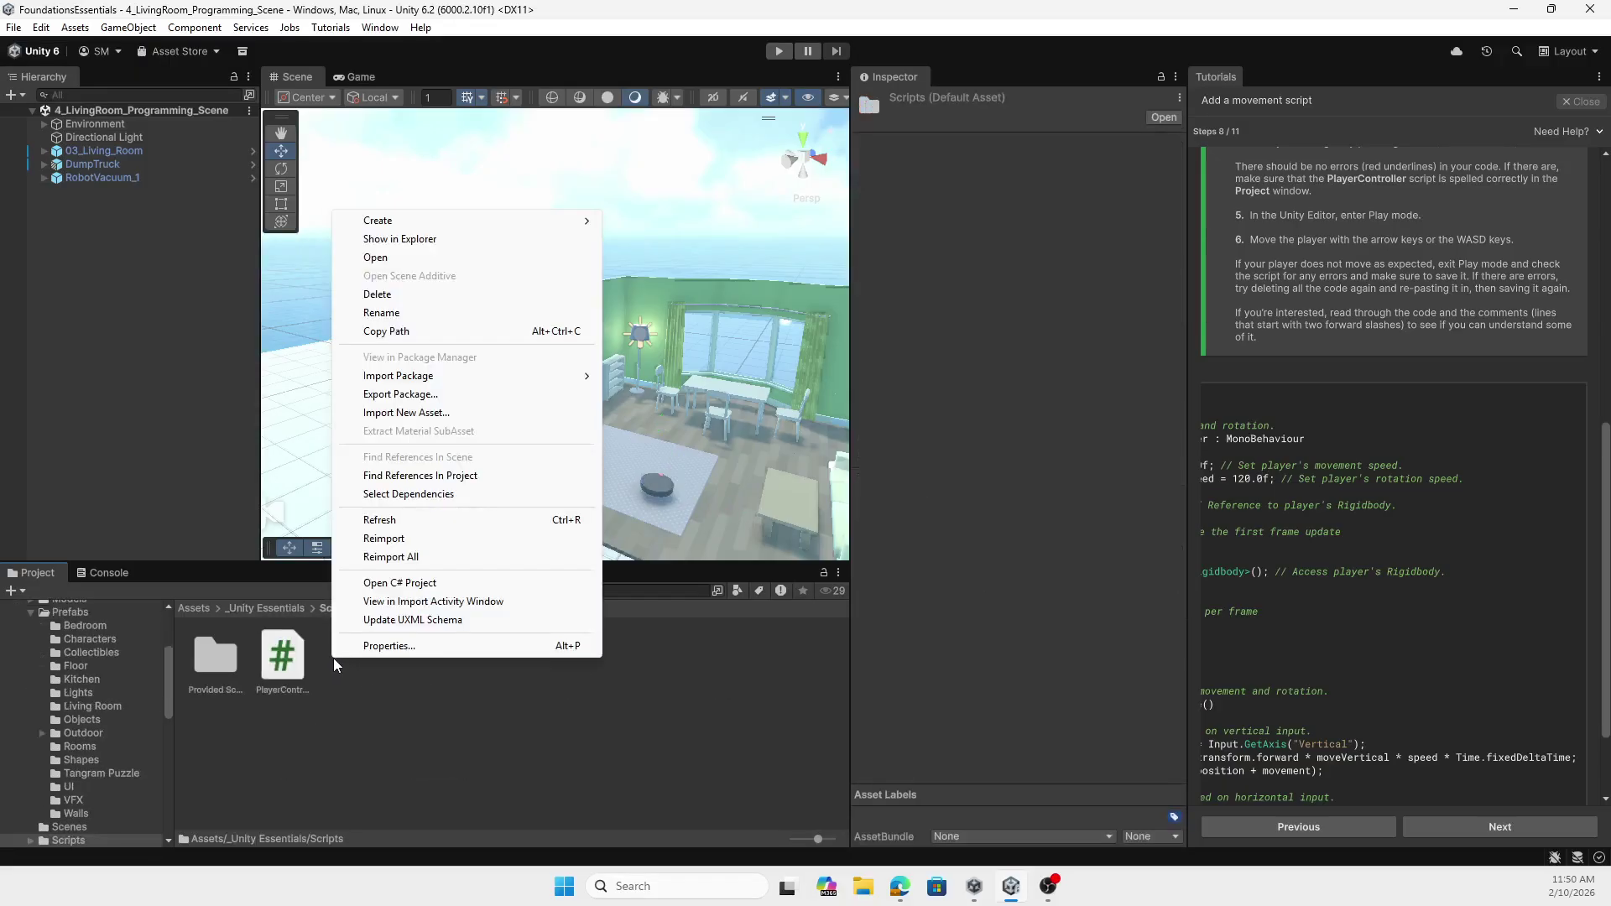
mouse_move(434, 222)
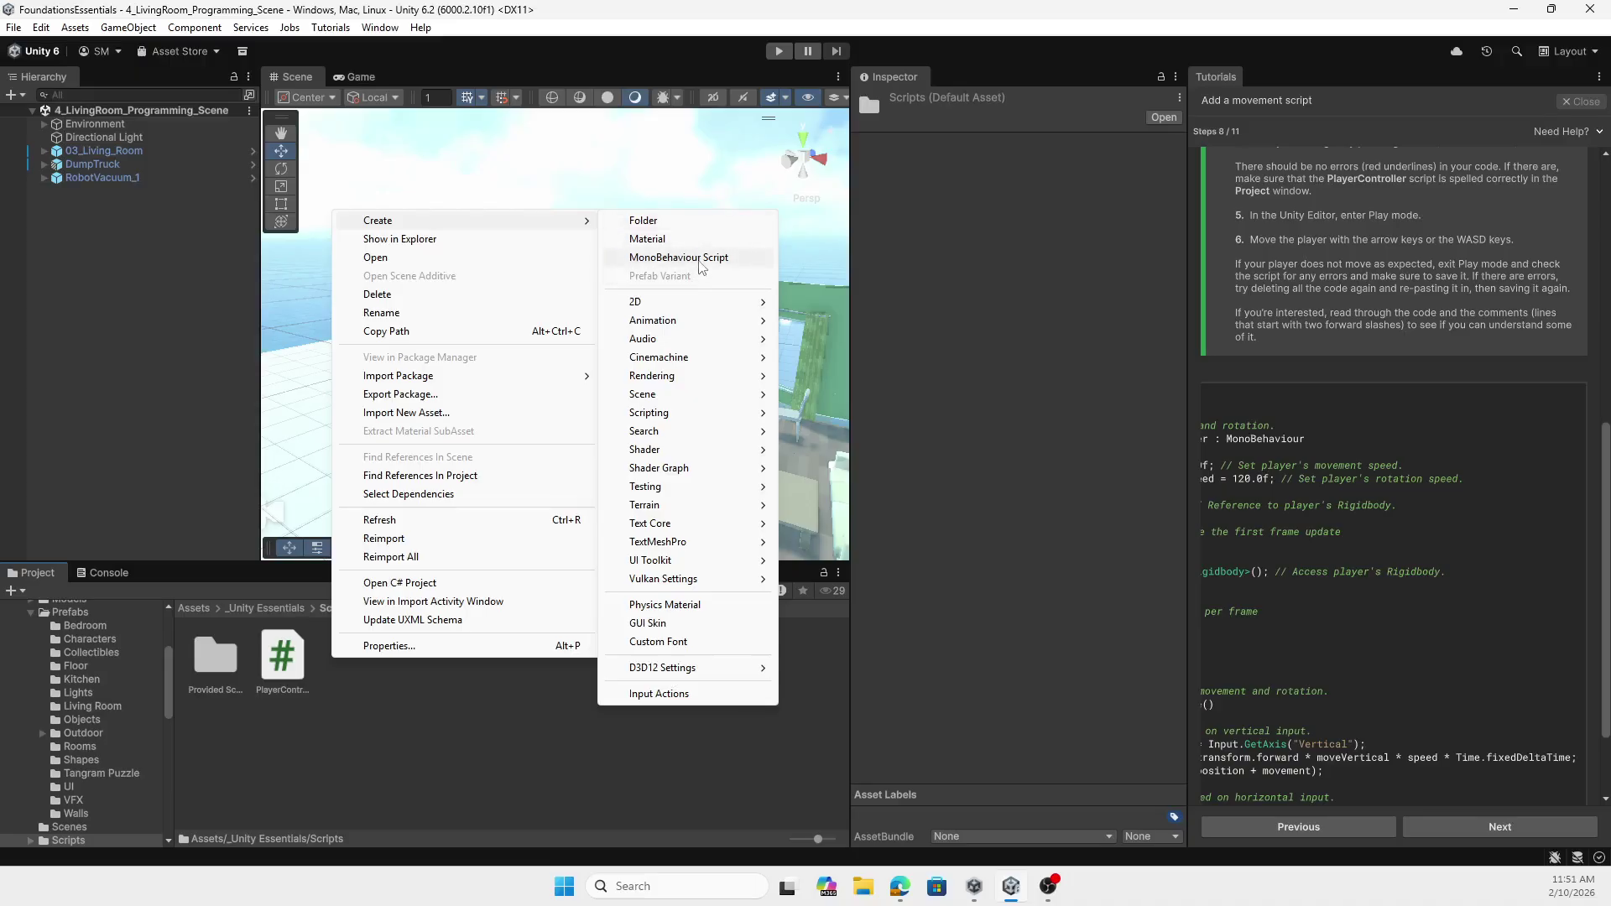
click(702, 257)
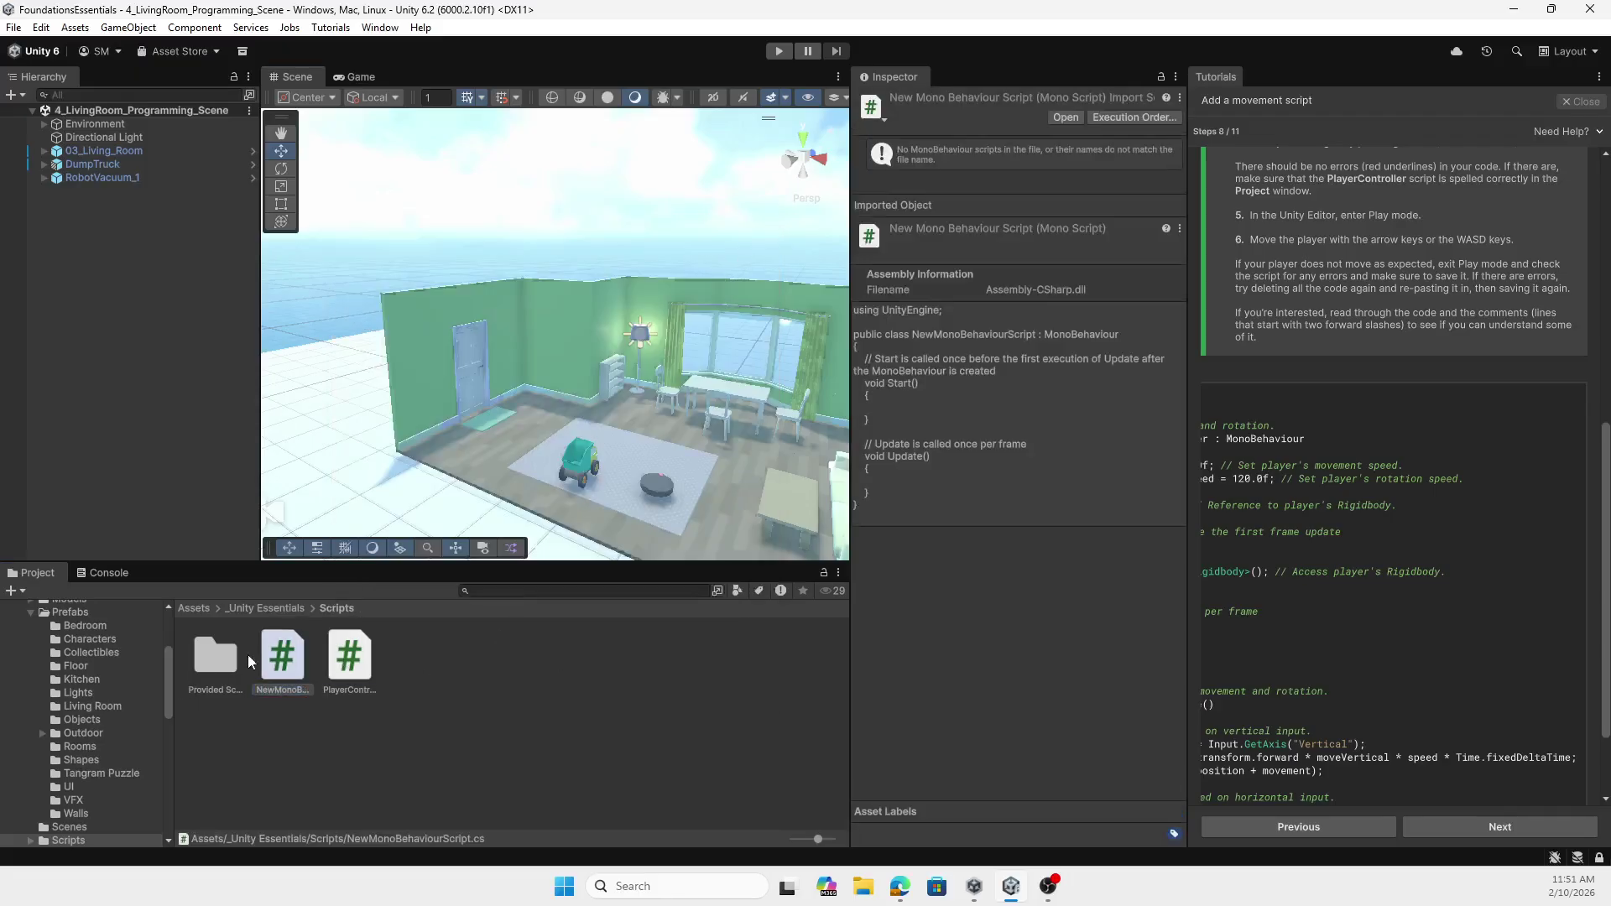
click(270, 661)
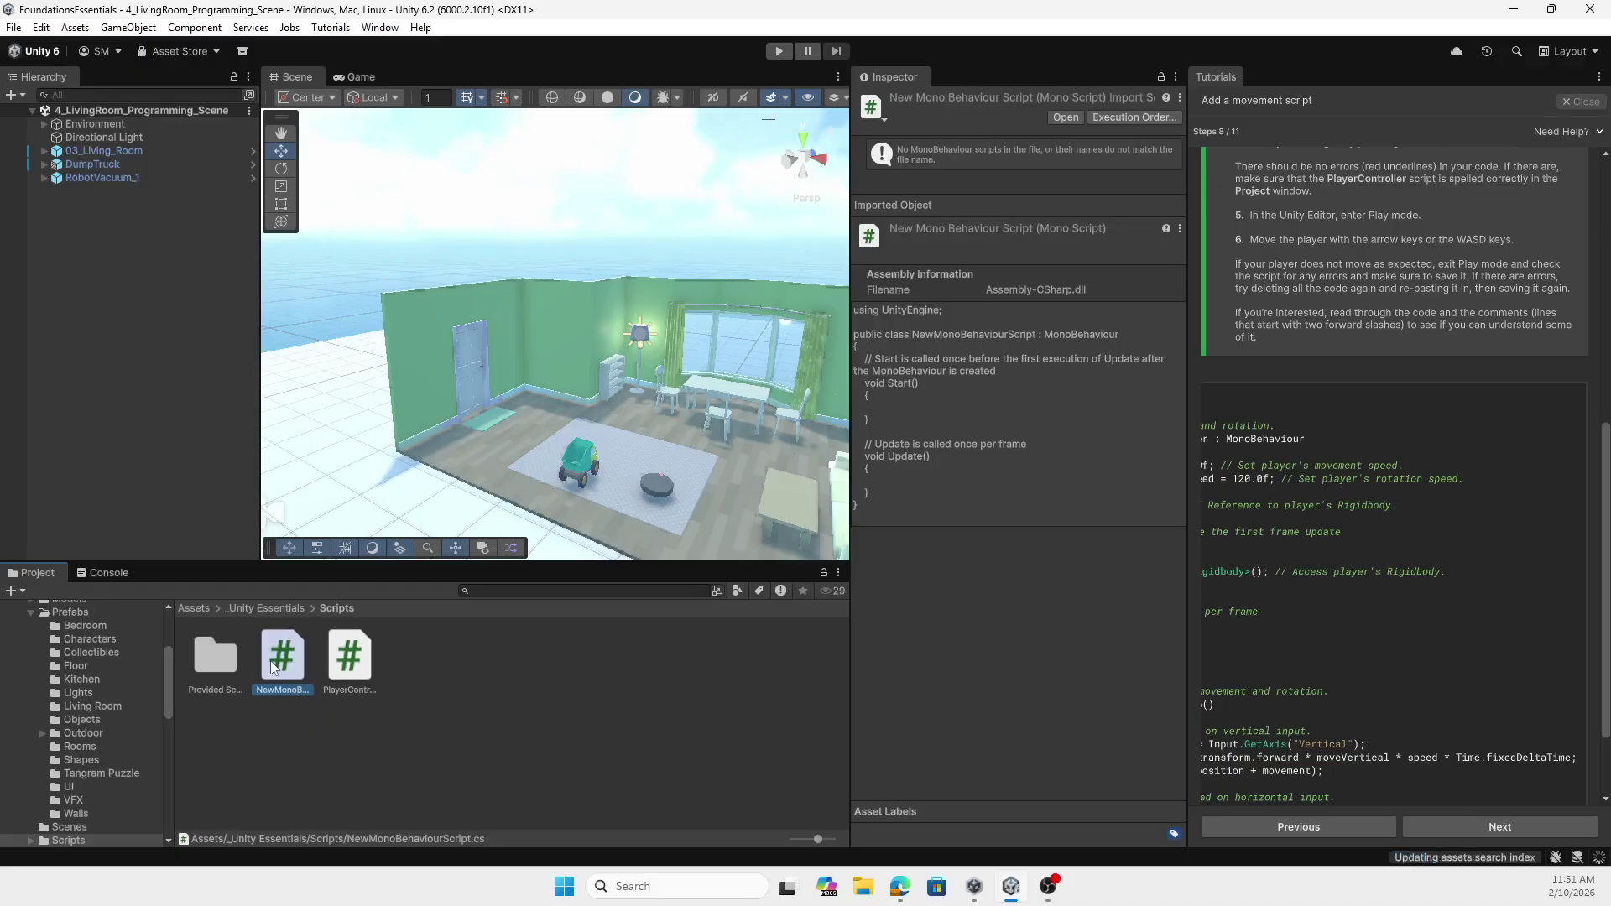
- In Visual Studio Code, replace the new script's entire starter code with the copied PlayerController code and save the file
double_click(270, 661)
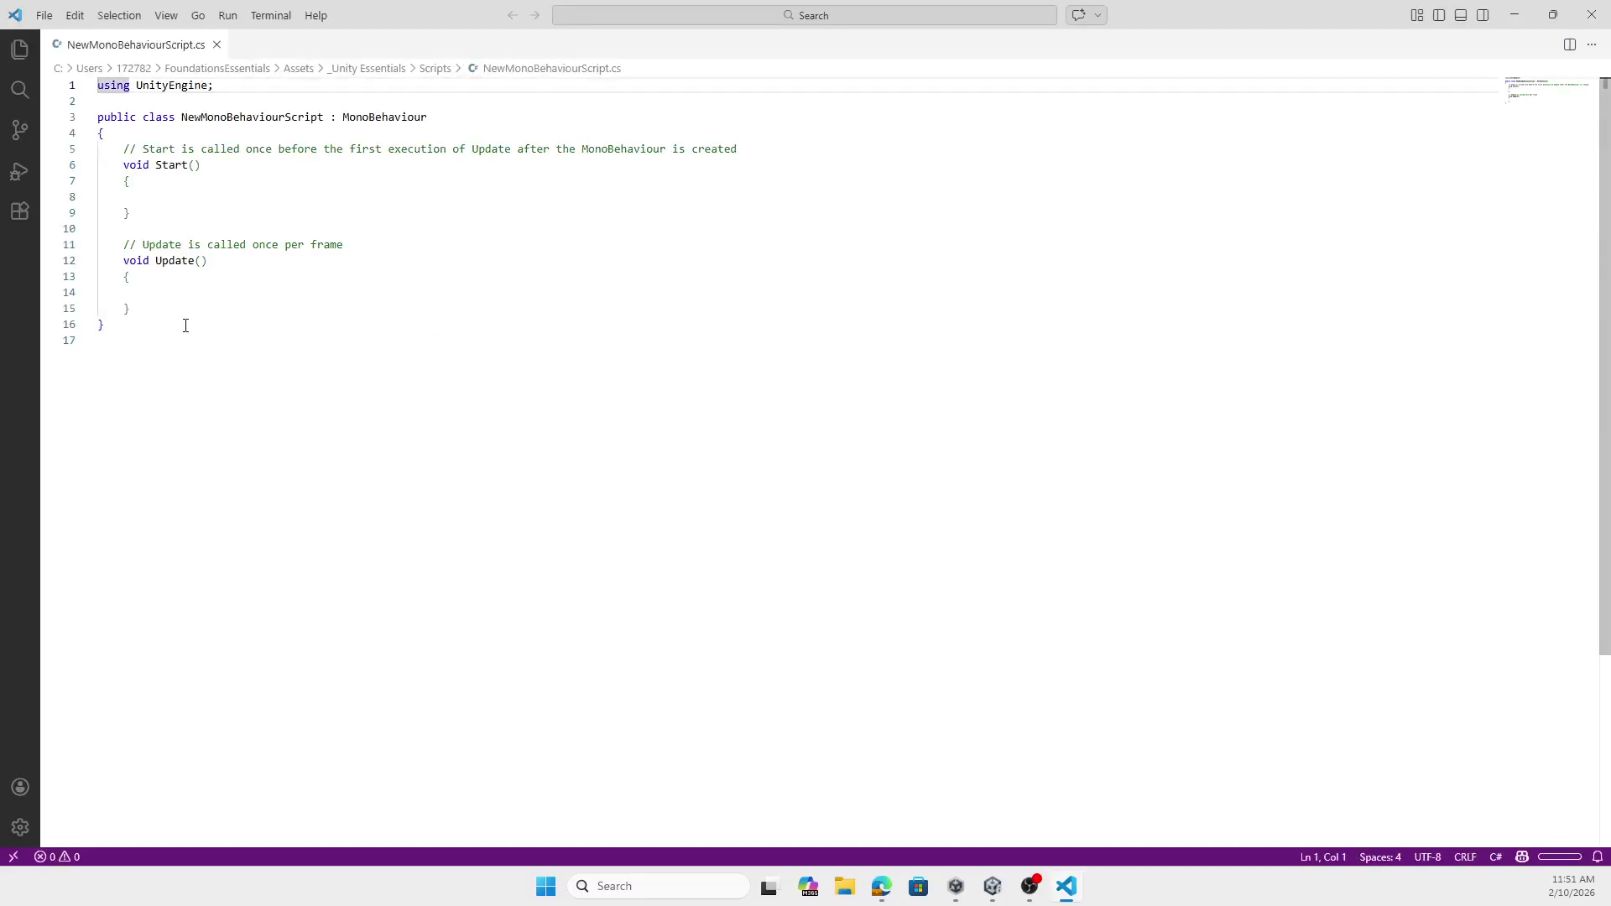
click(186, 326)
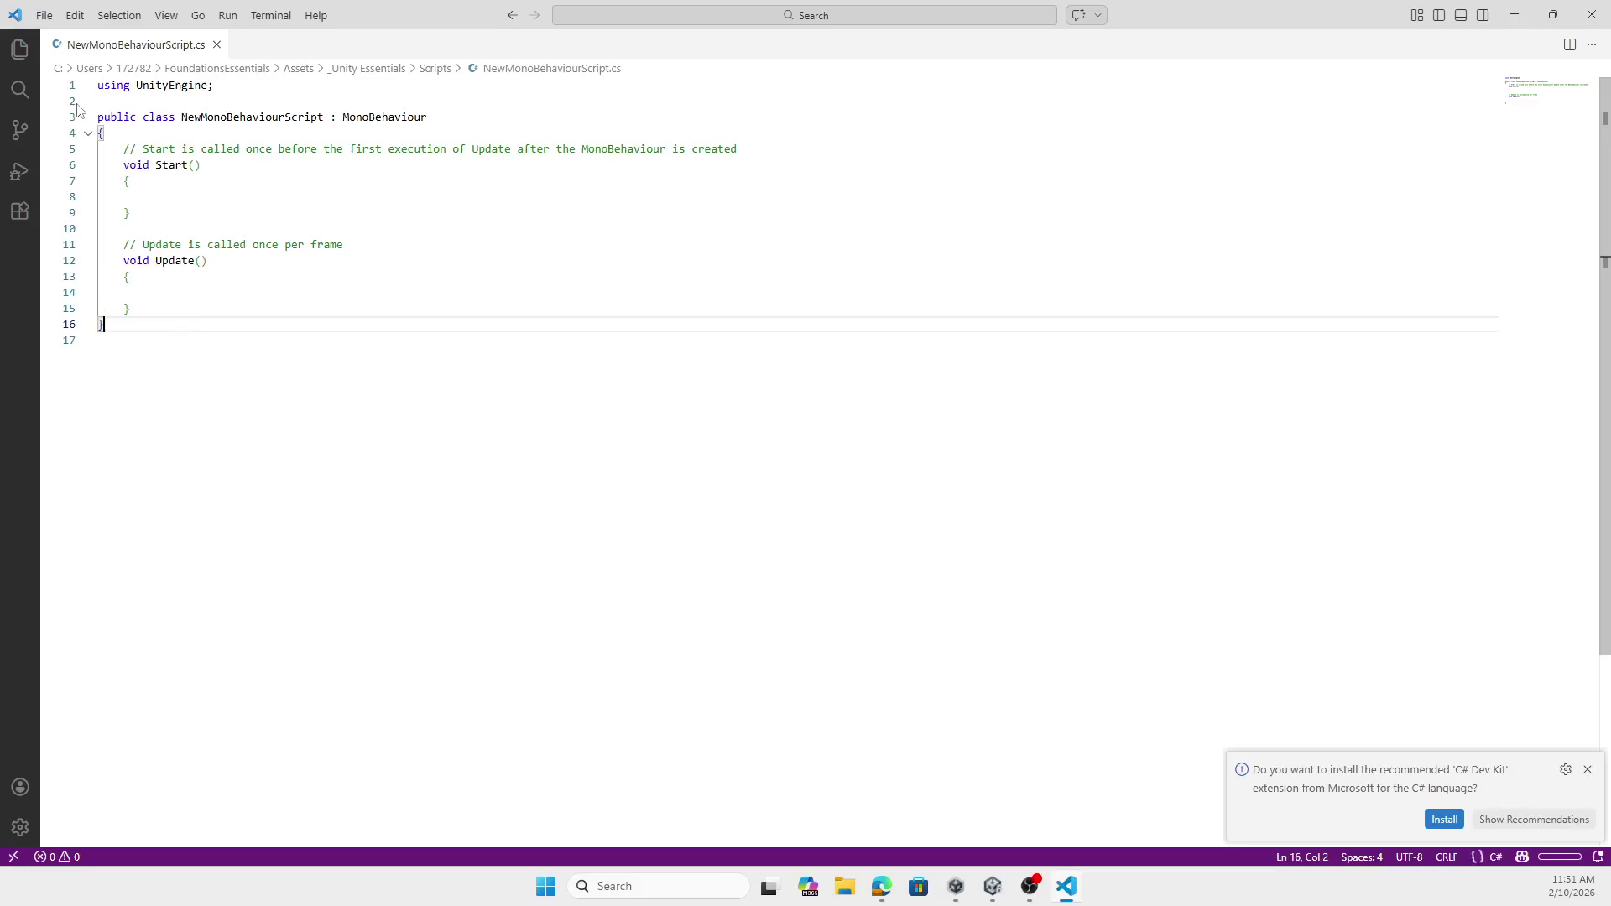
drag(97, 84, 377, 412)
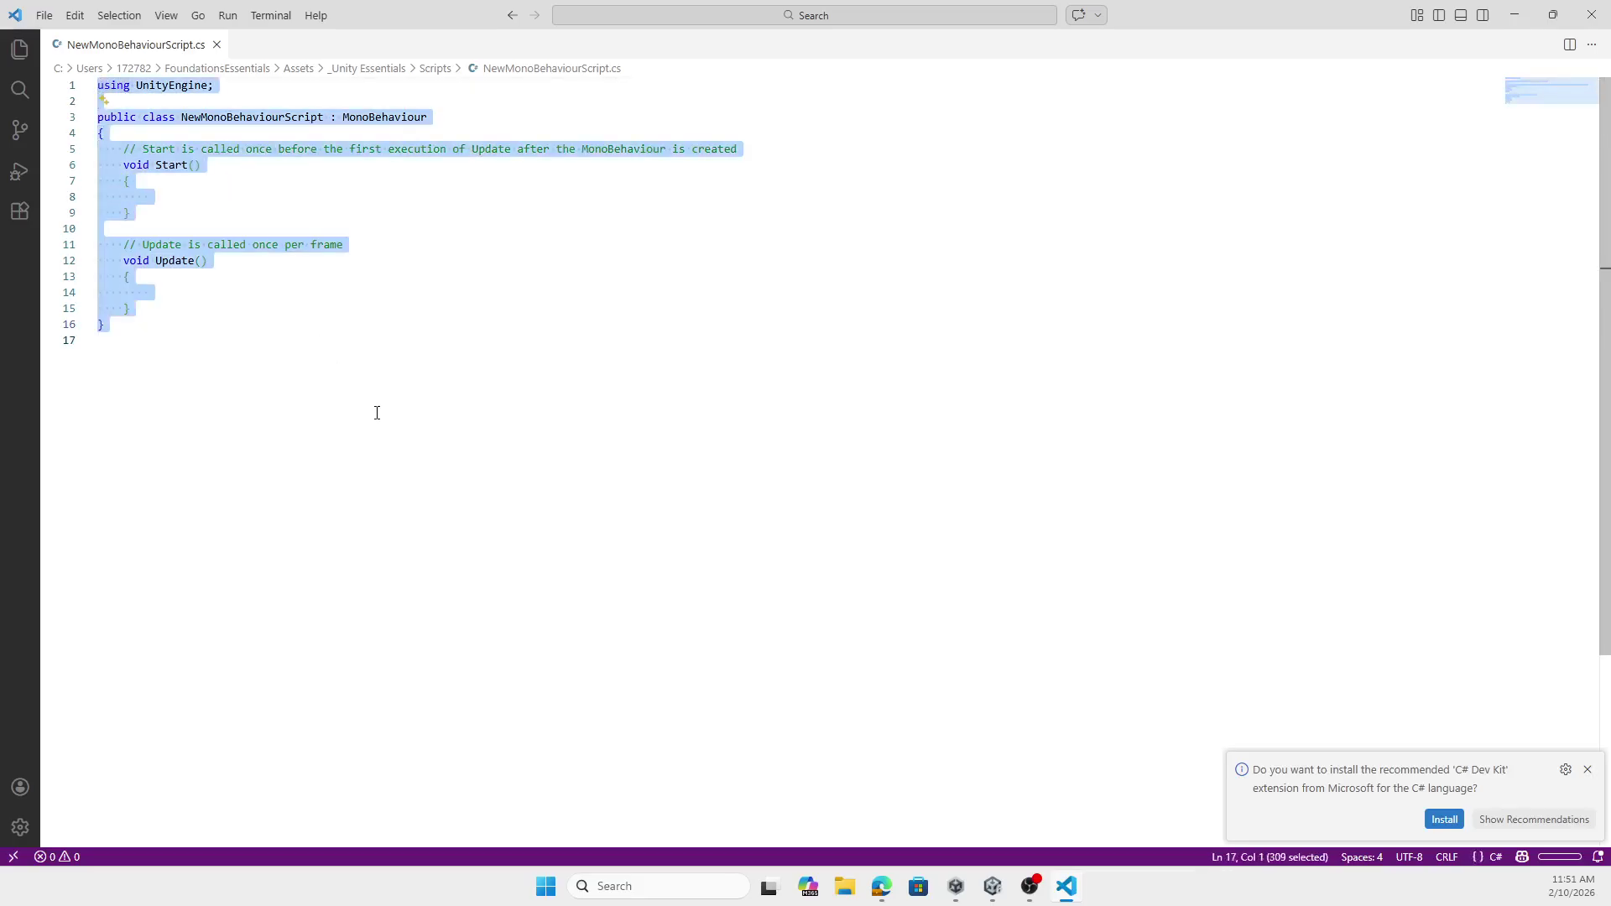
key(BackSpace)
key(ctrl+v)
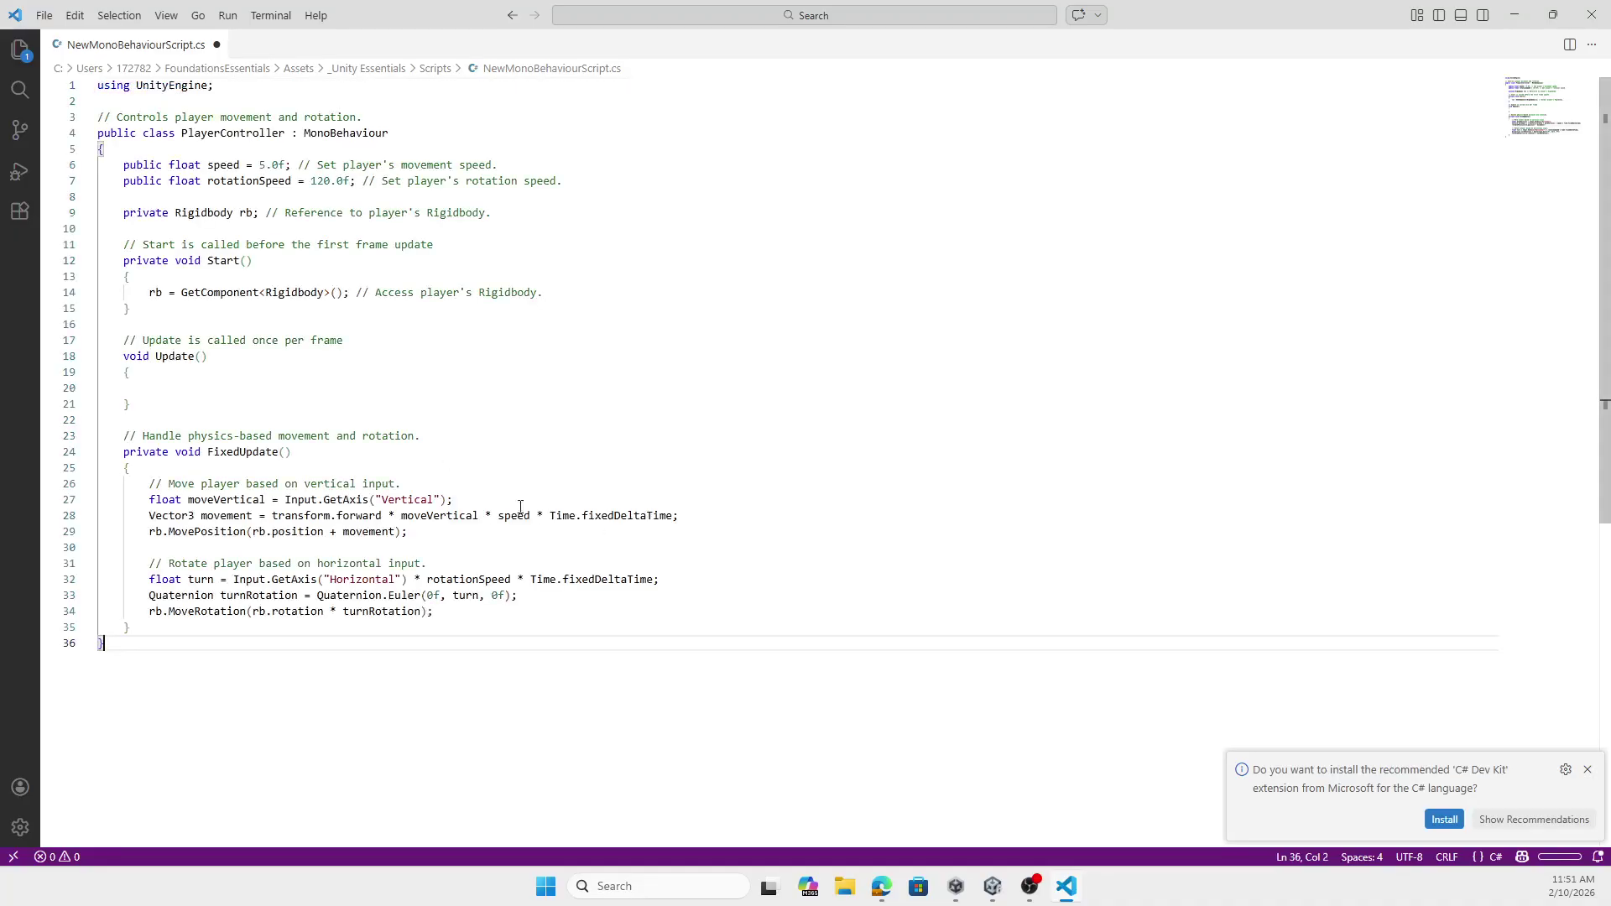
click(49, 16)
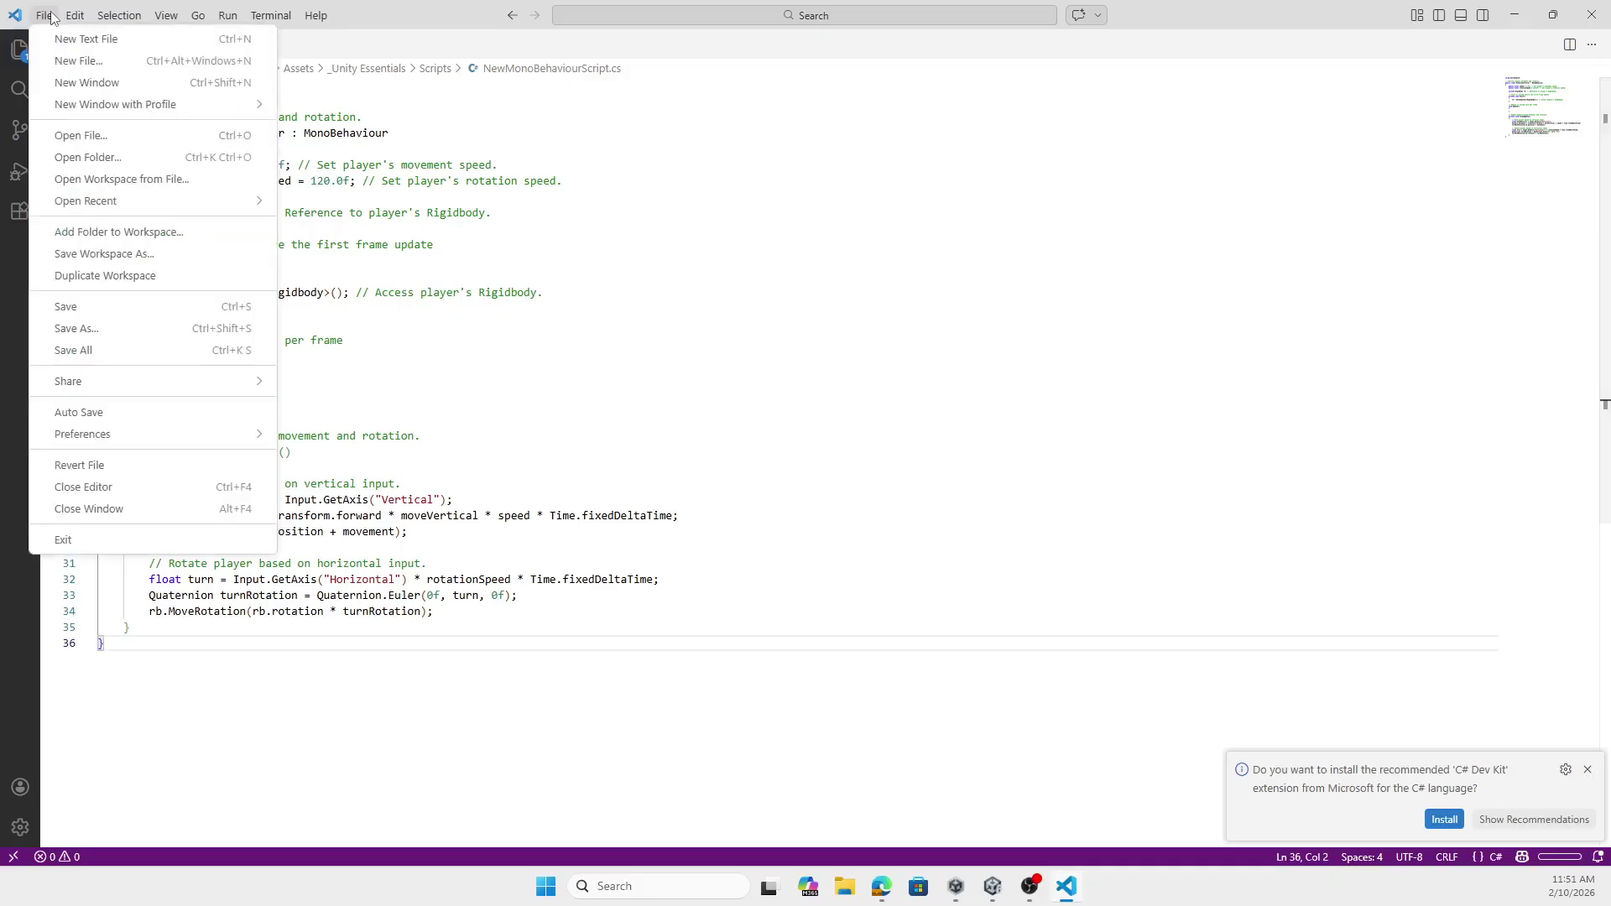
click(52, 18)
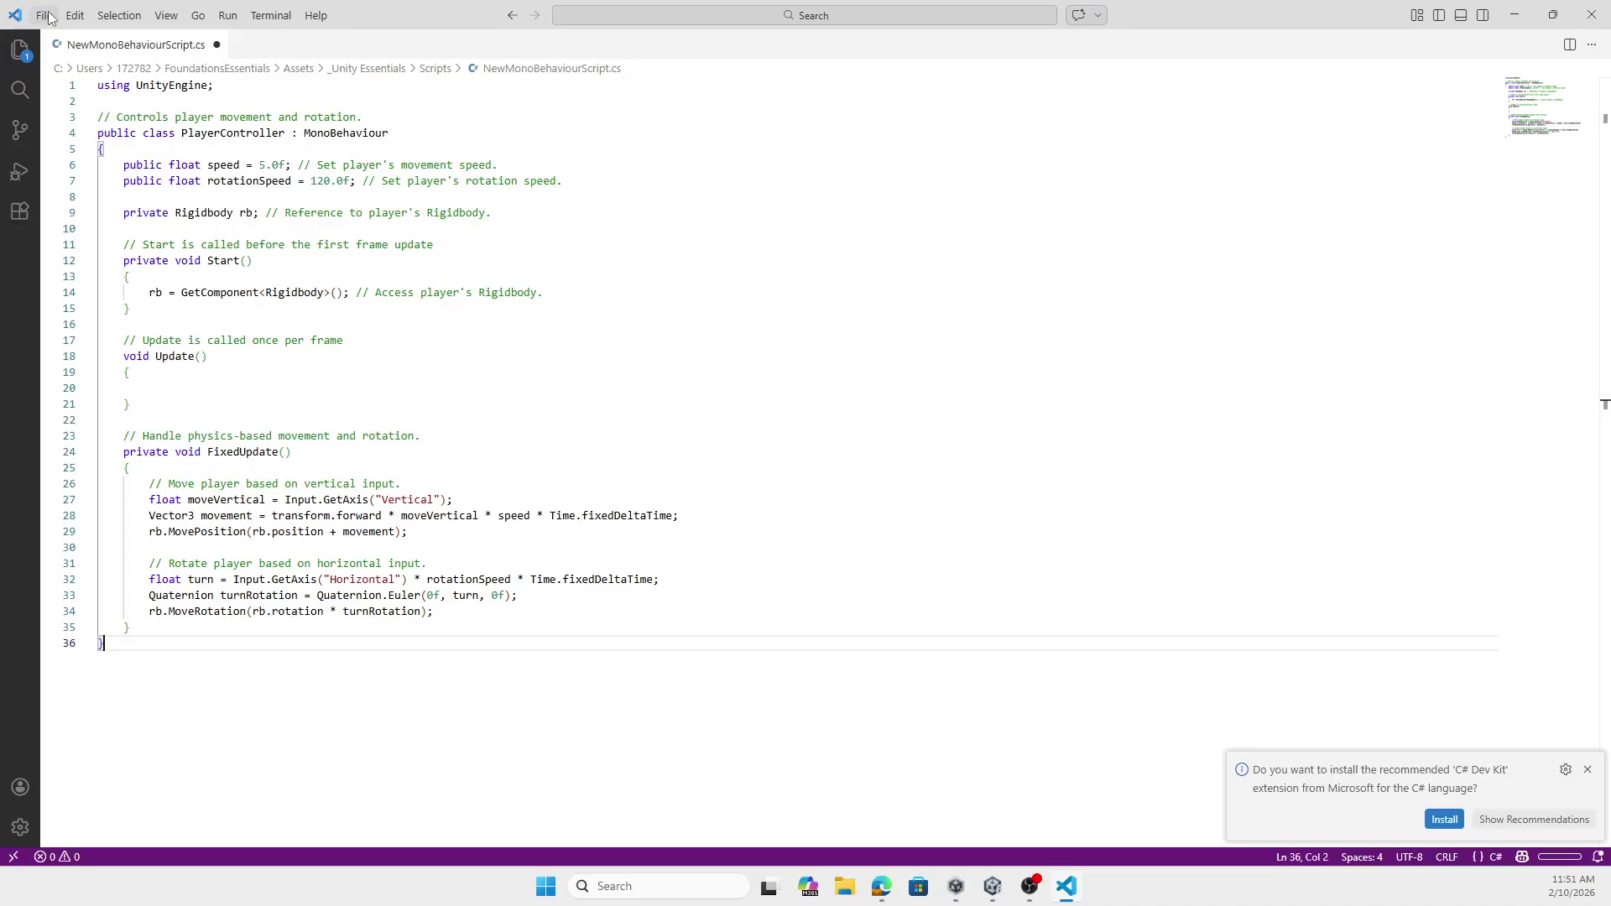
click(46, 19)
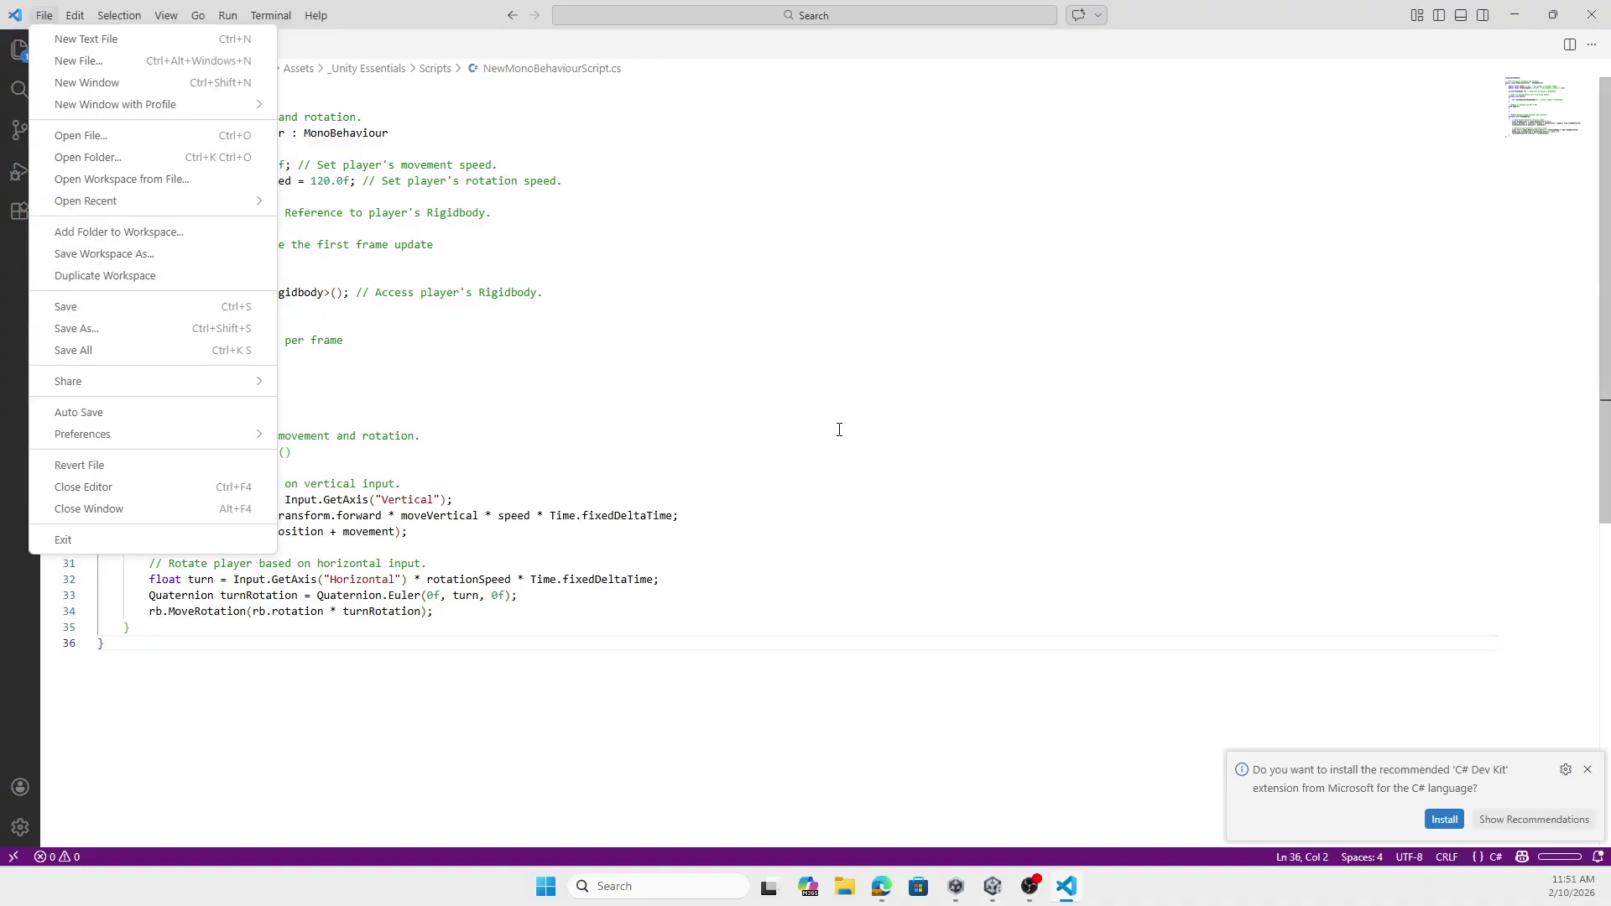
click(67, 307)
- Switch back to Unity and delete NewMonoBehaviourScript from the Scripts folder
key(alt+Tab)
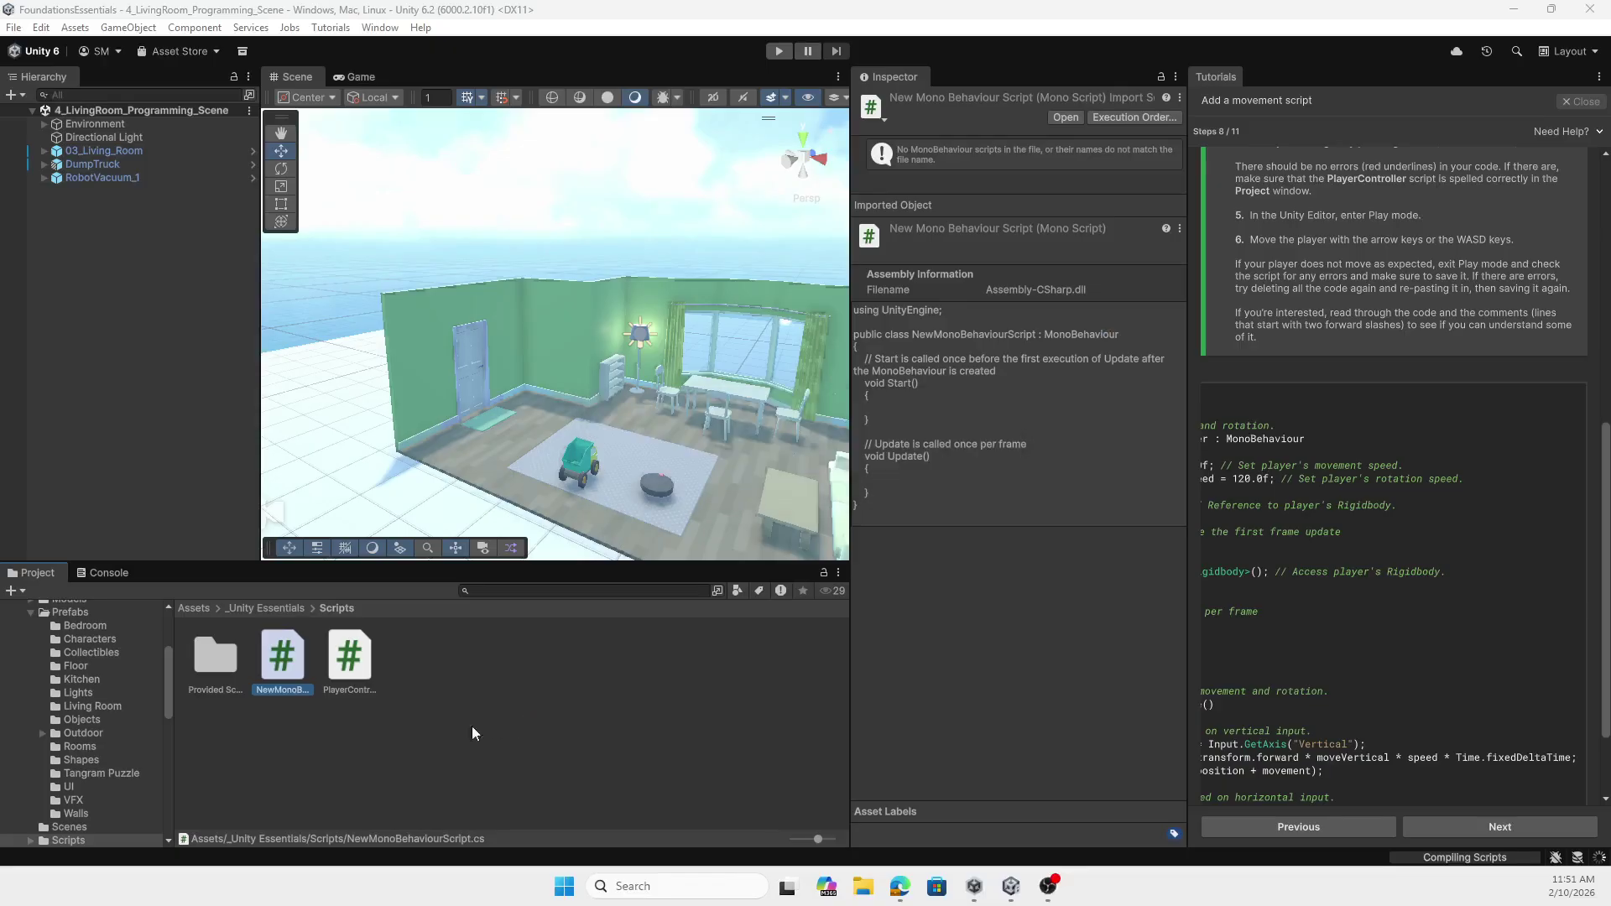
right_click(286, 662)
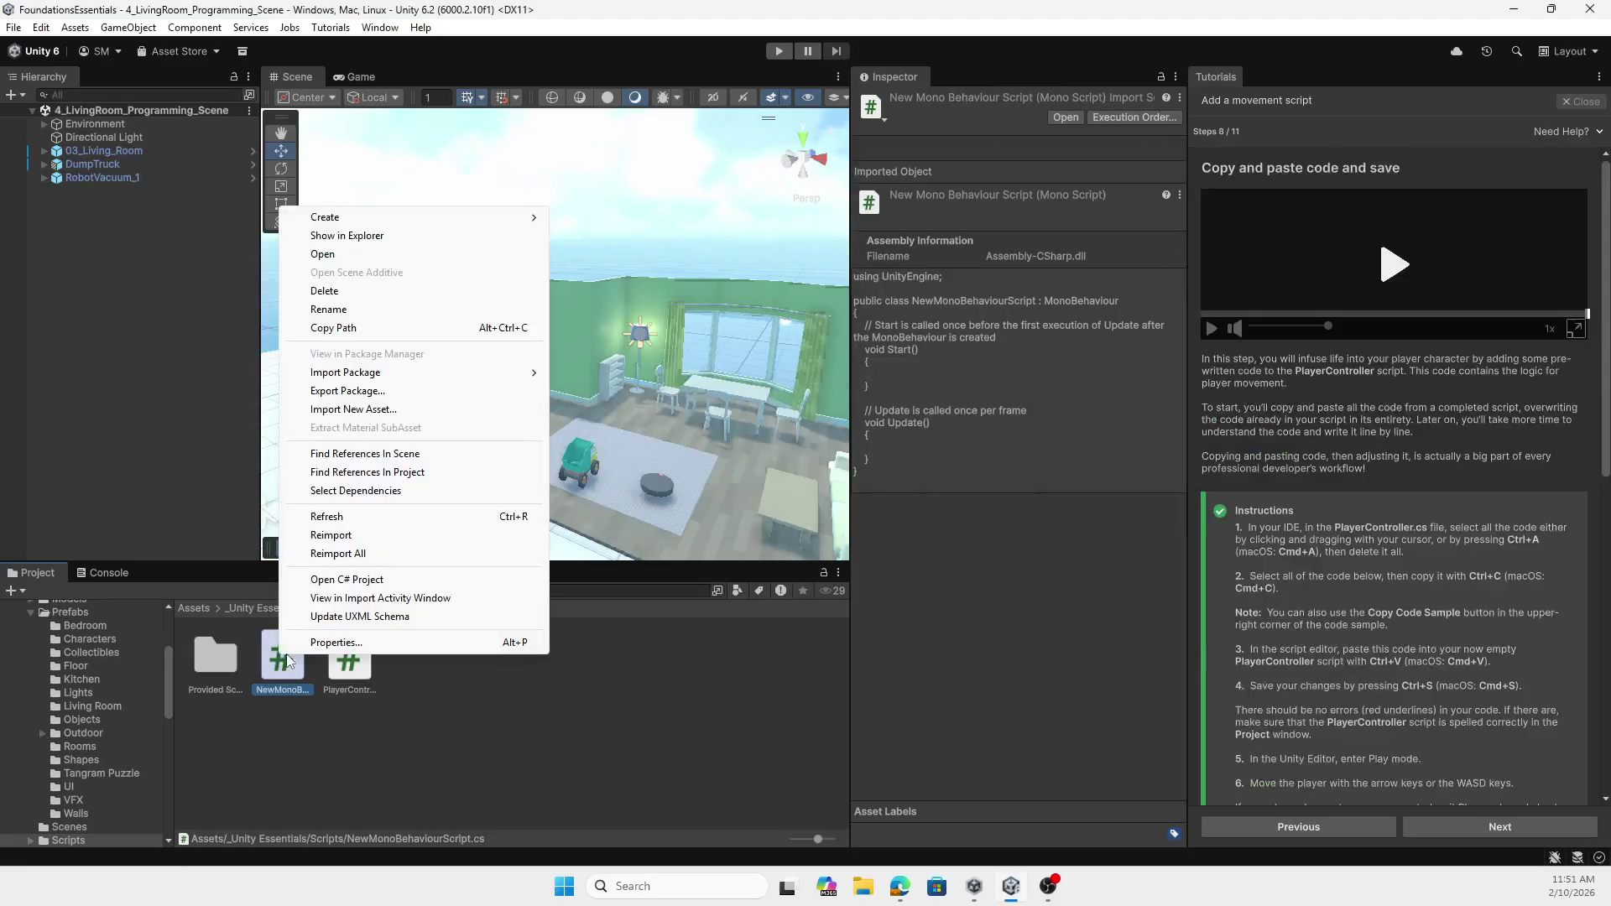
click(358, 291)
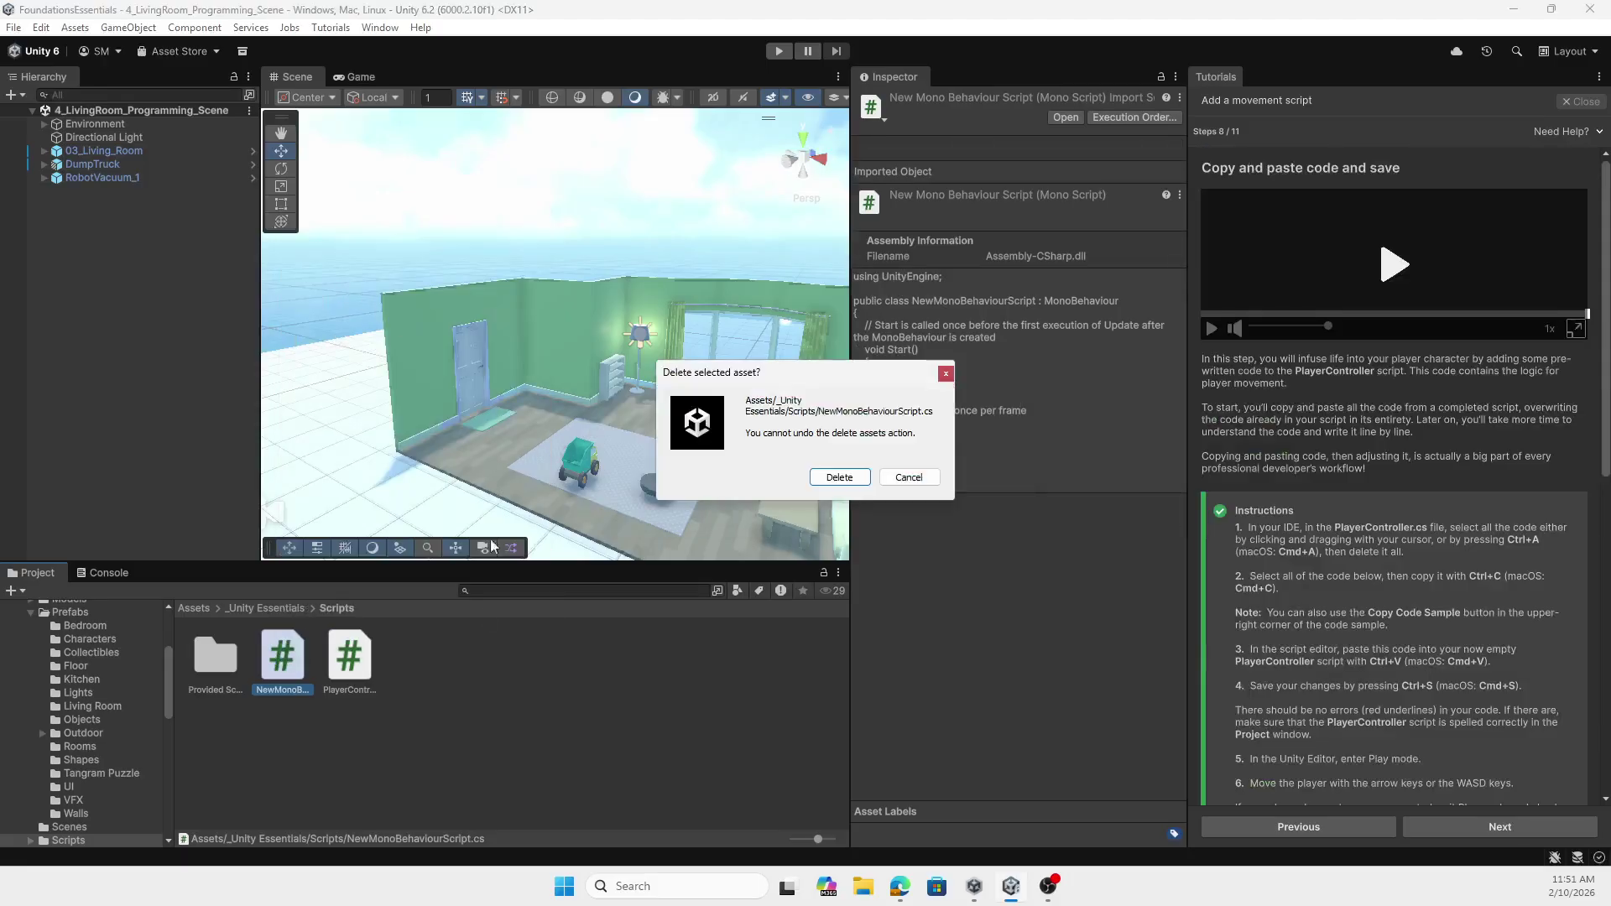
click(840, 477)
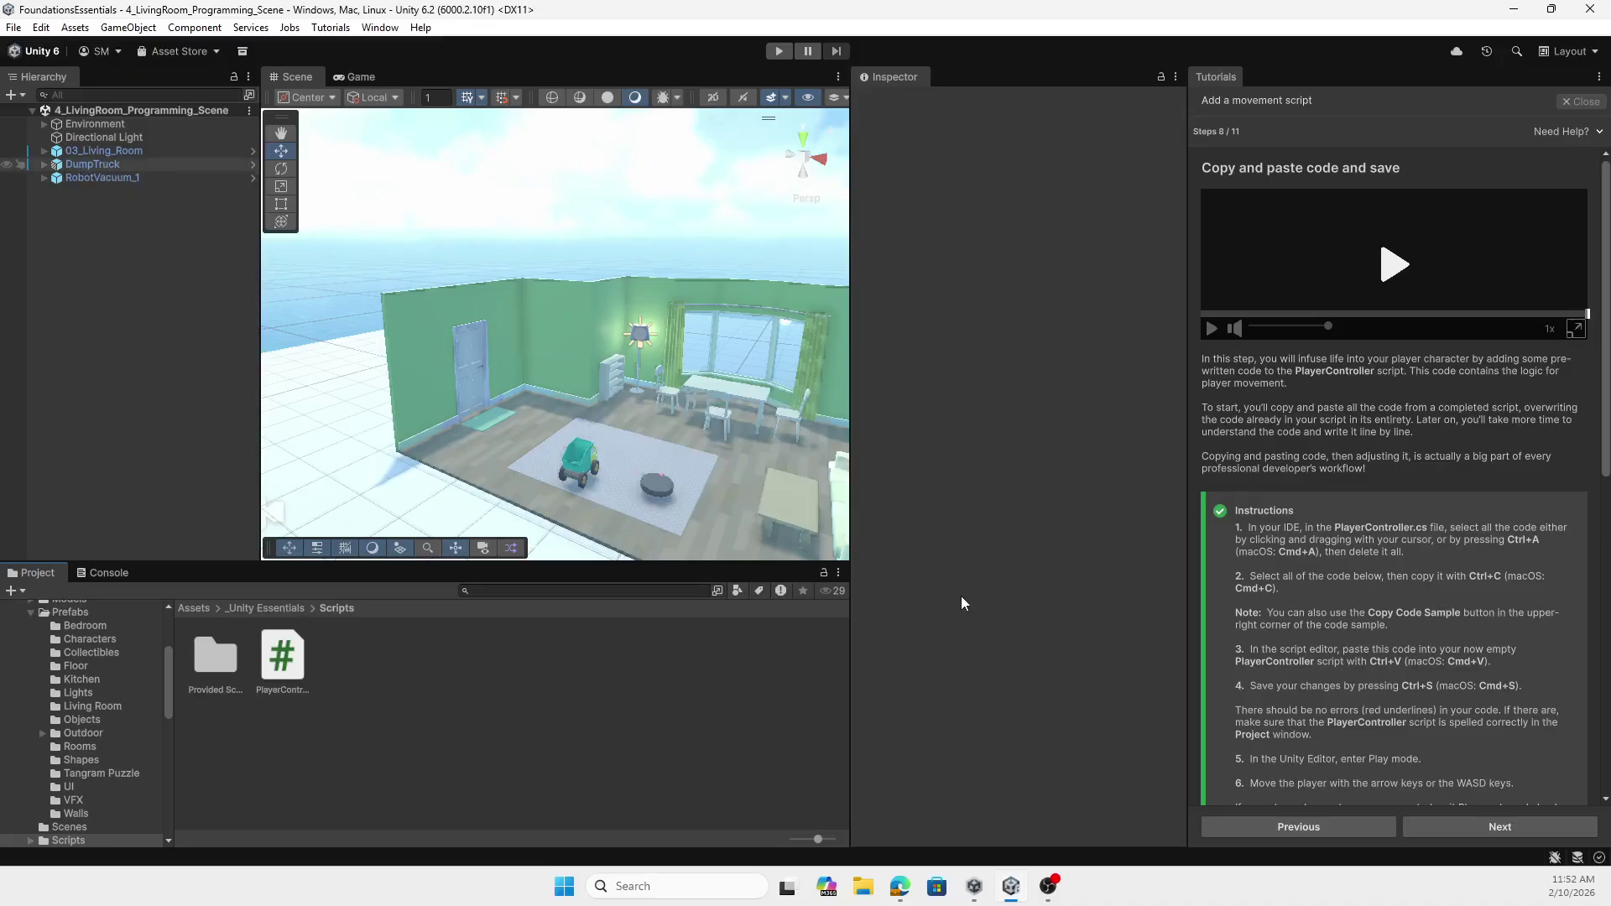
- Check the DumpTruck's script component and attach the existing PlayerController script to RobotVacuum_1
click(90, 165)
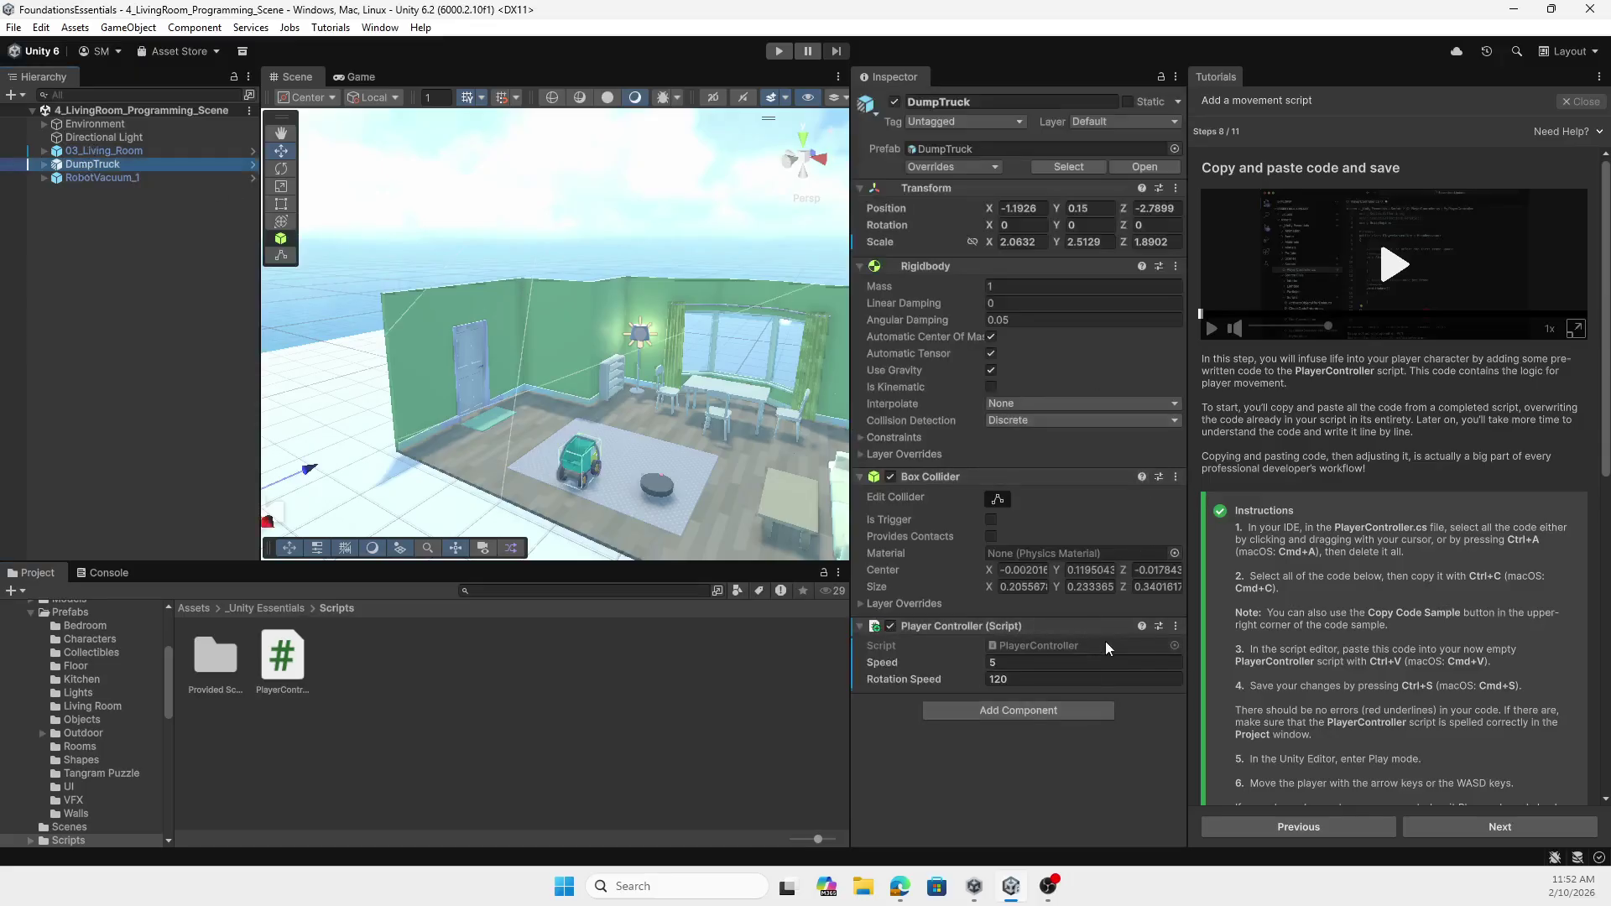
click(659, 490)
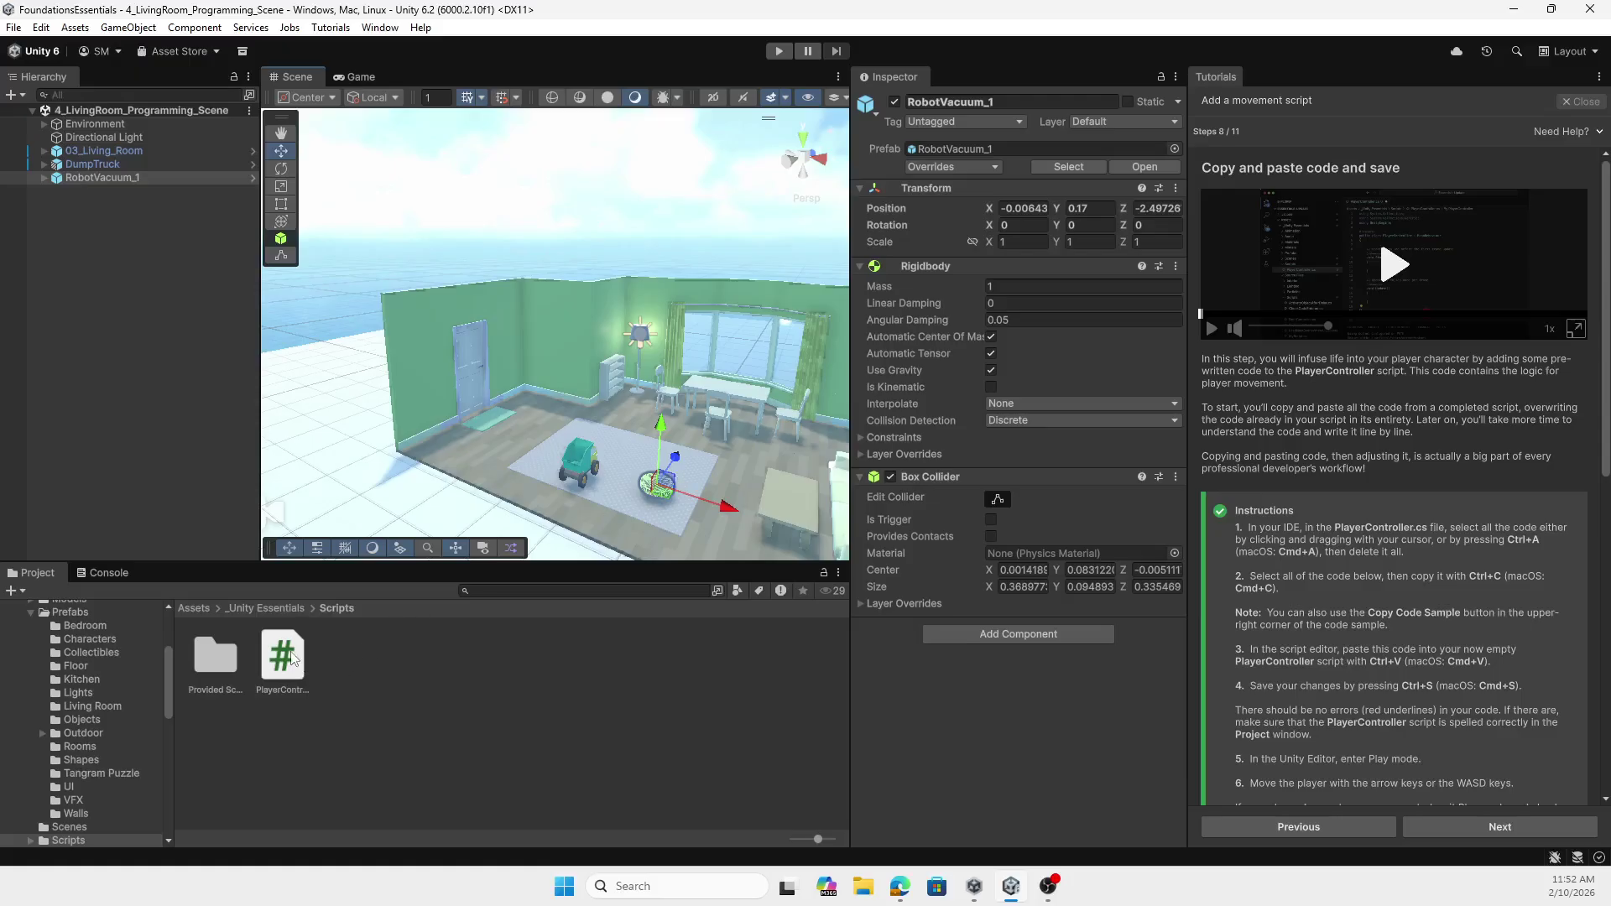
drag(282, 656, 961, 705)
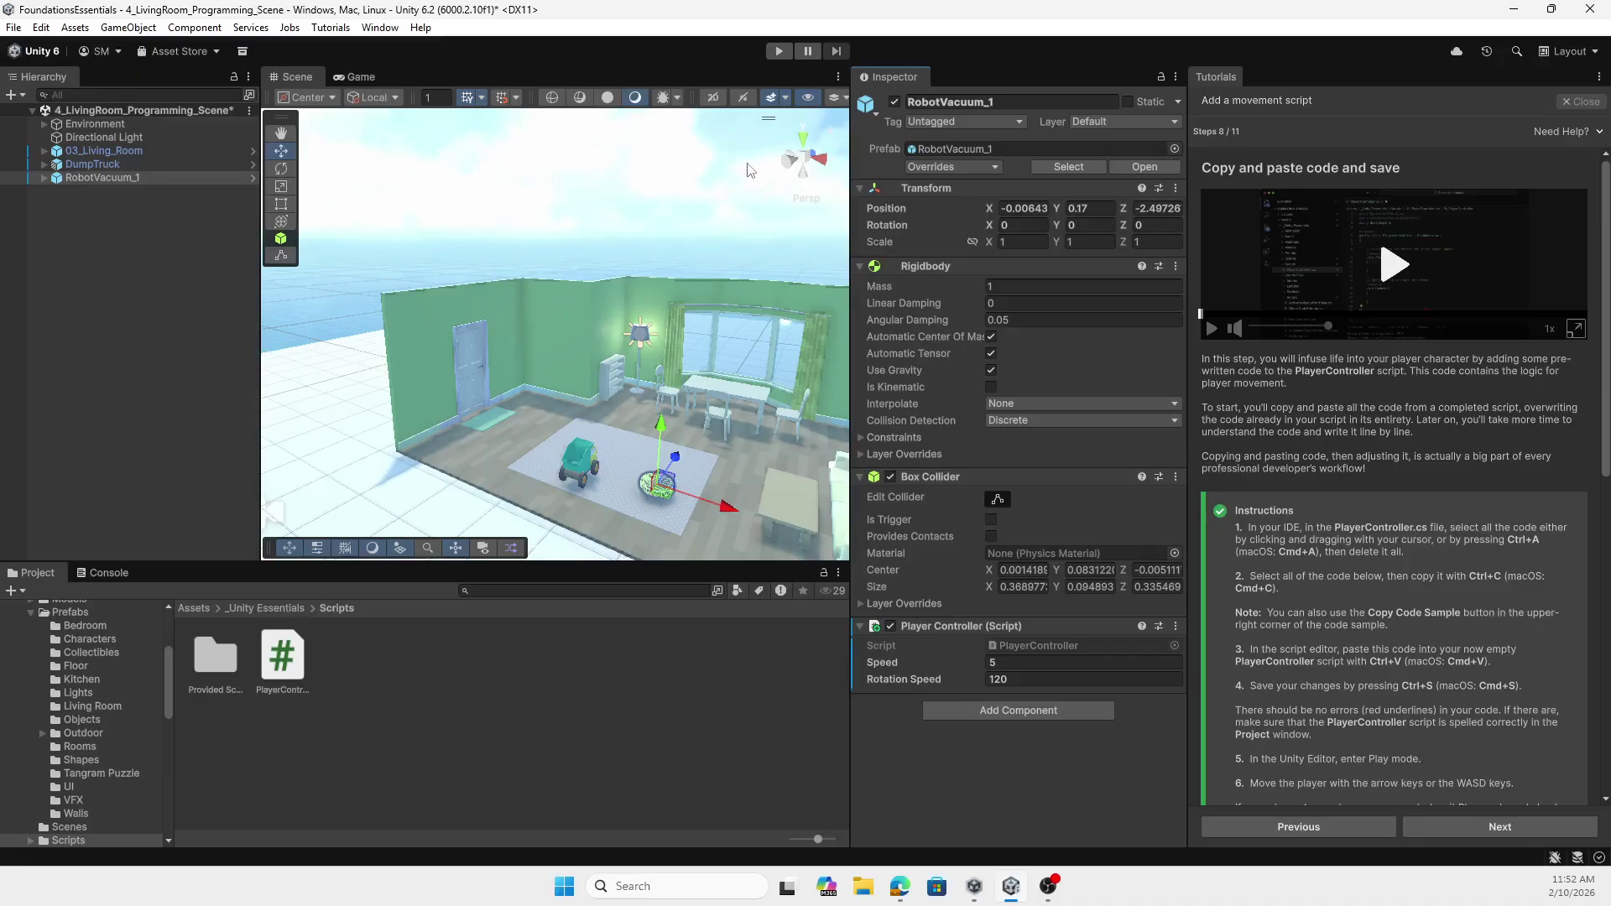
- Run the scene in Play mode, drive forward, backward and around both ways to test the RobotVacuum_1 movement, and stop the playback
click(779, 51)
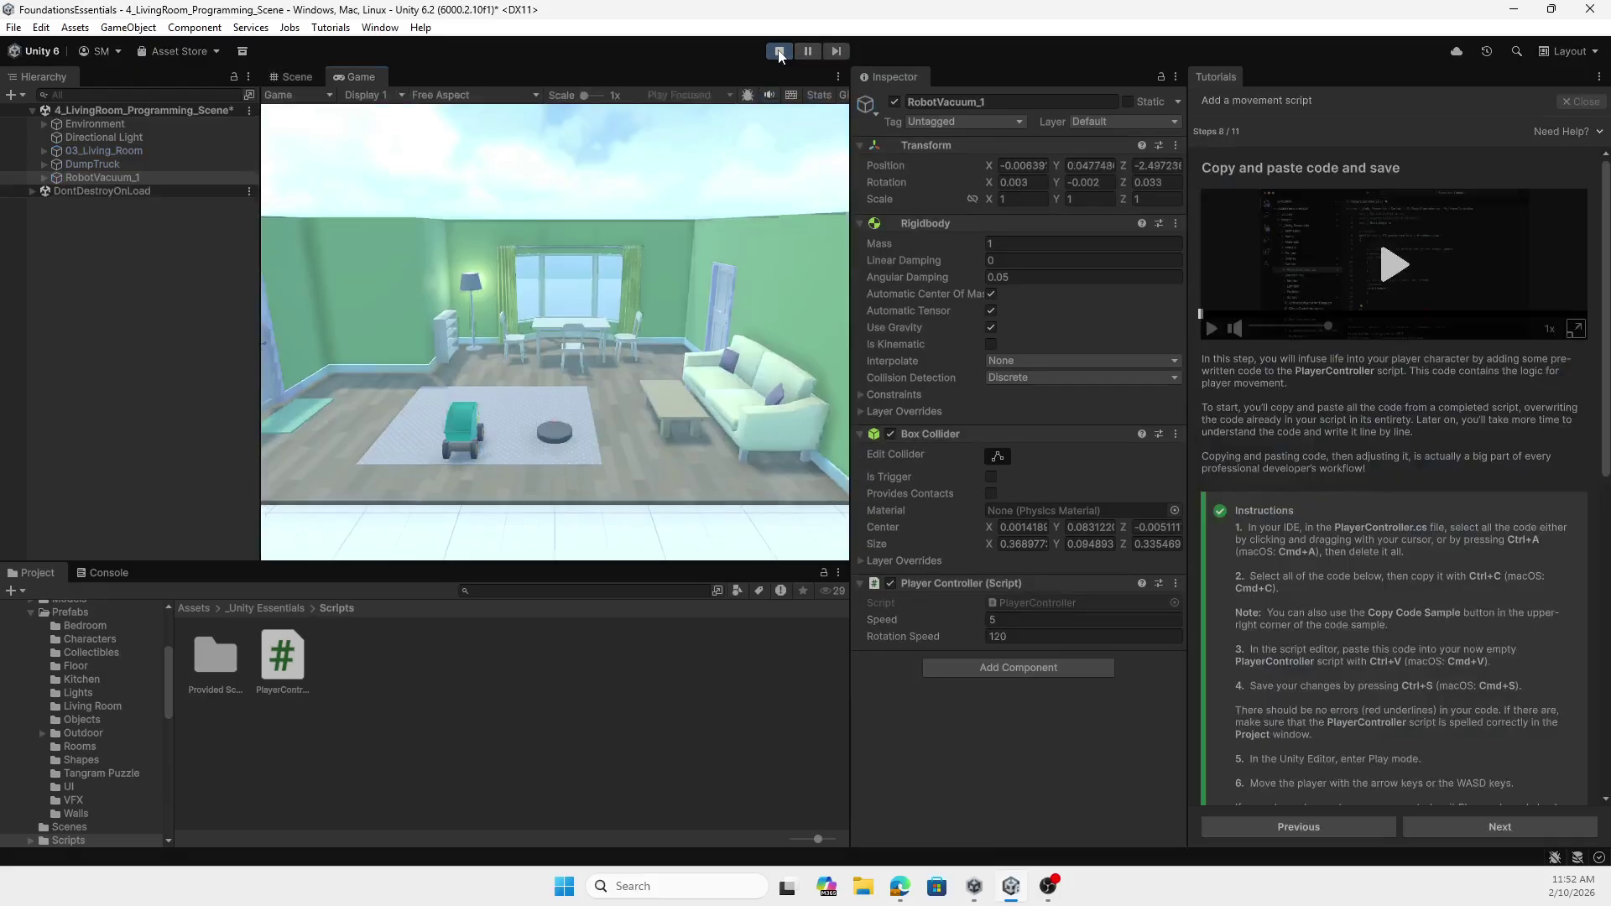
key(Up)
key(Down)
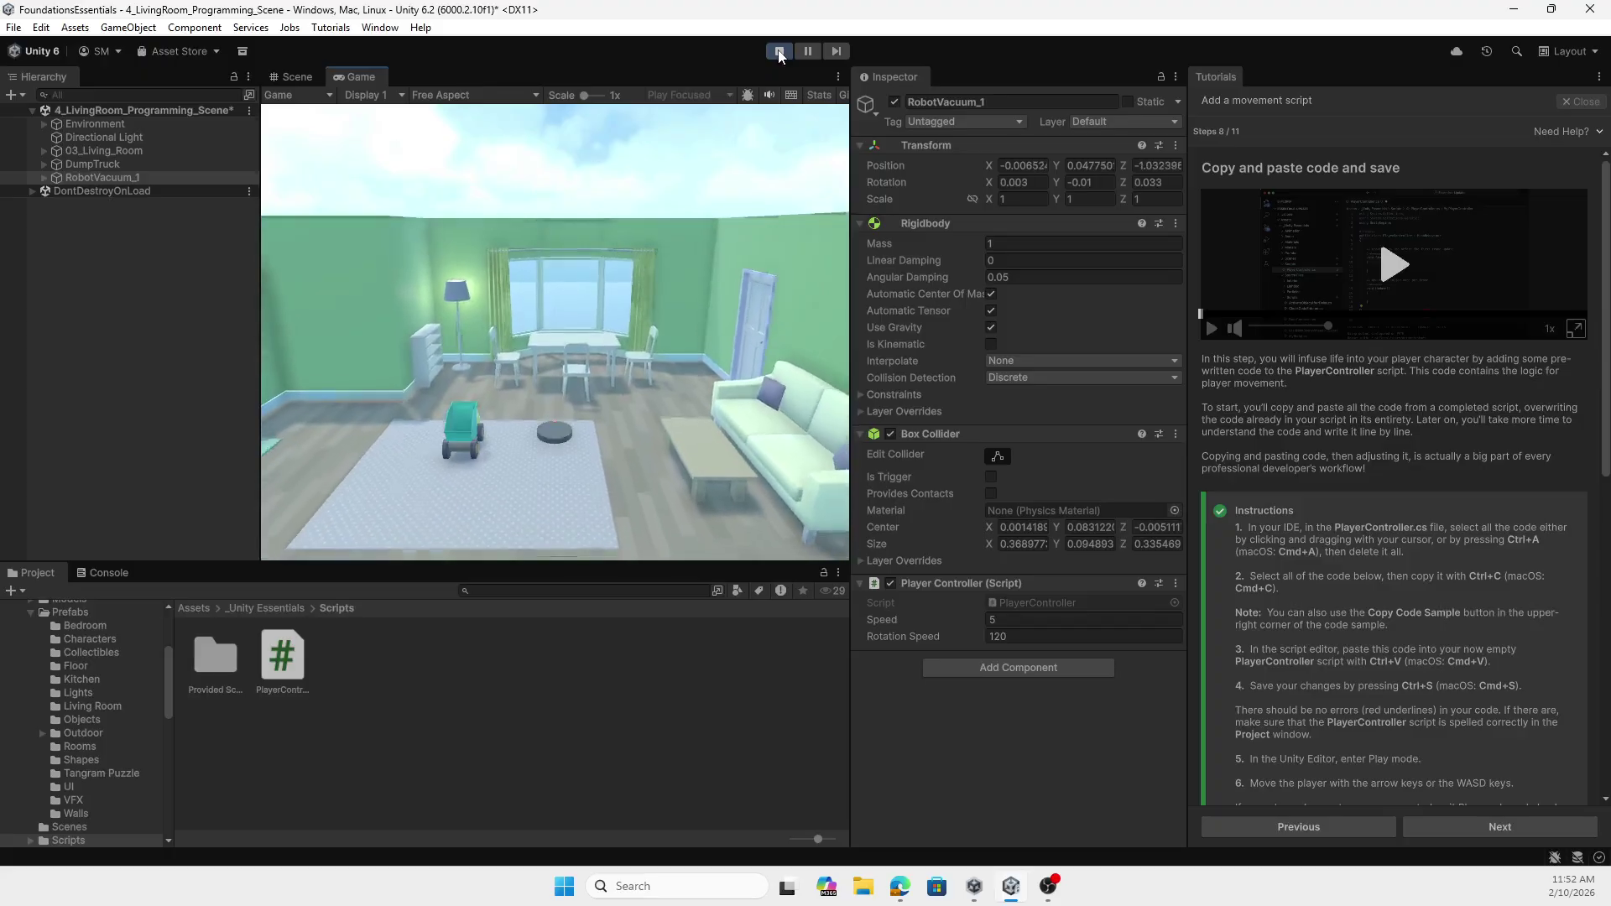
key(Left)
key(Up)
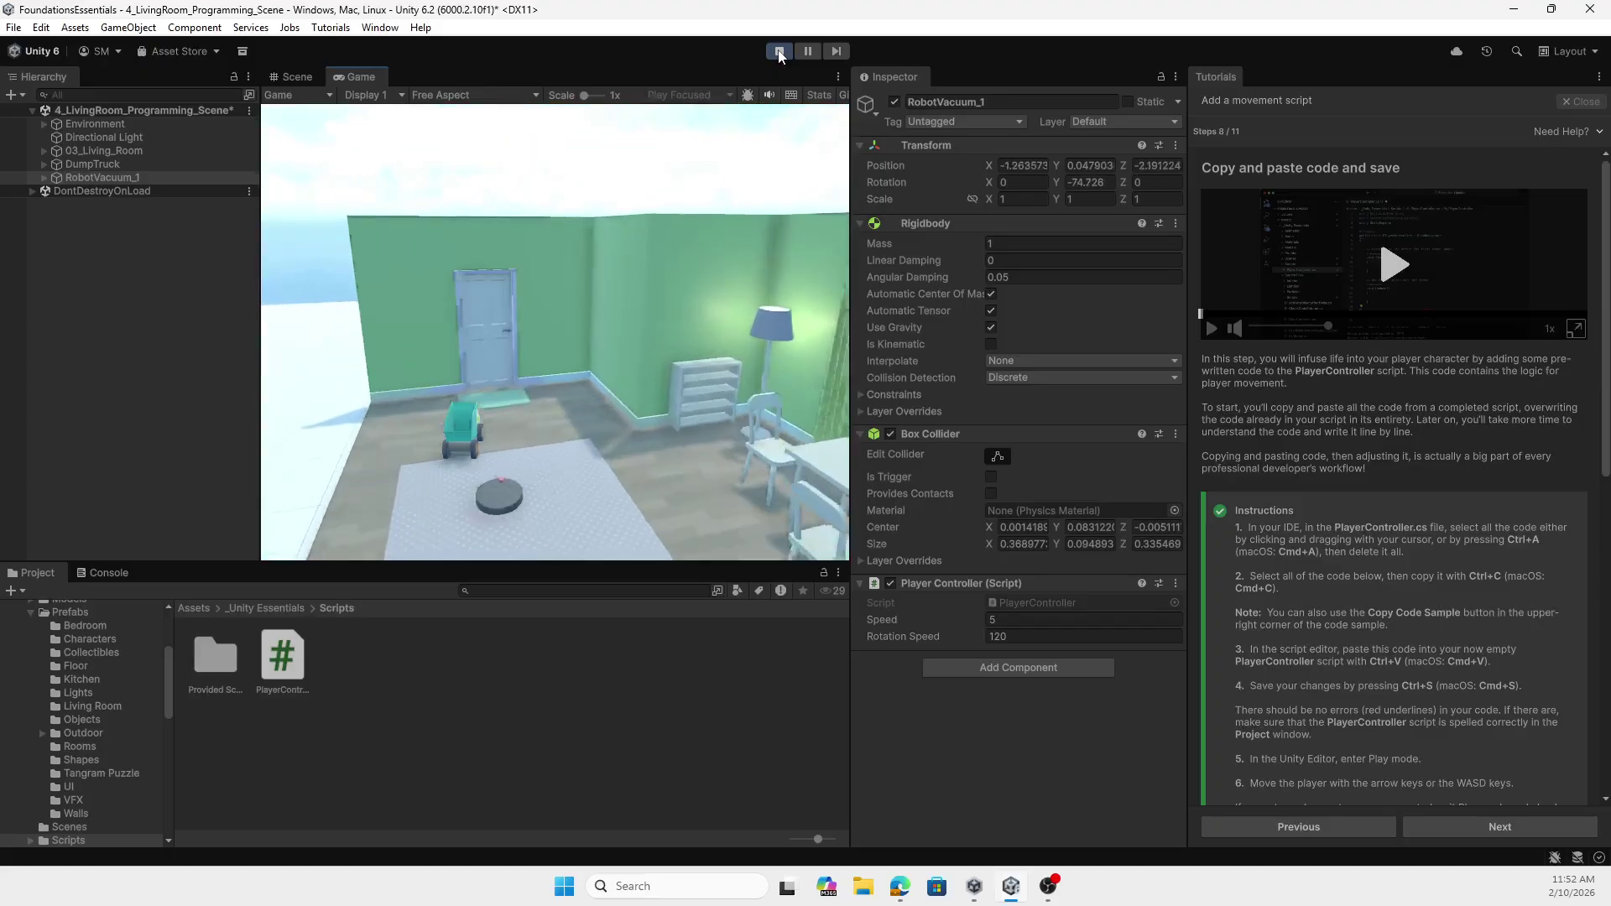
key(Down)
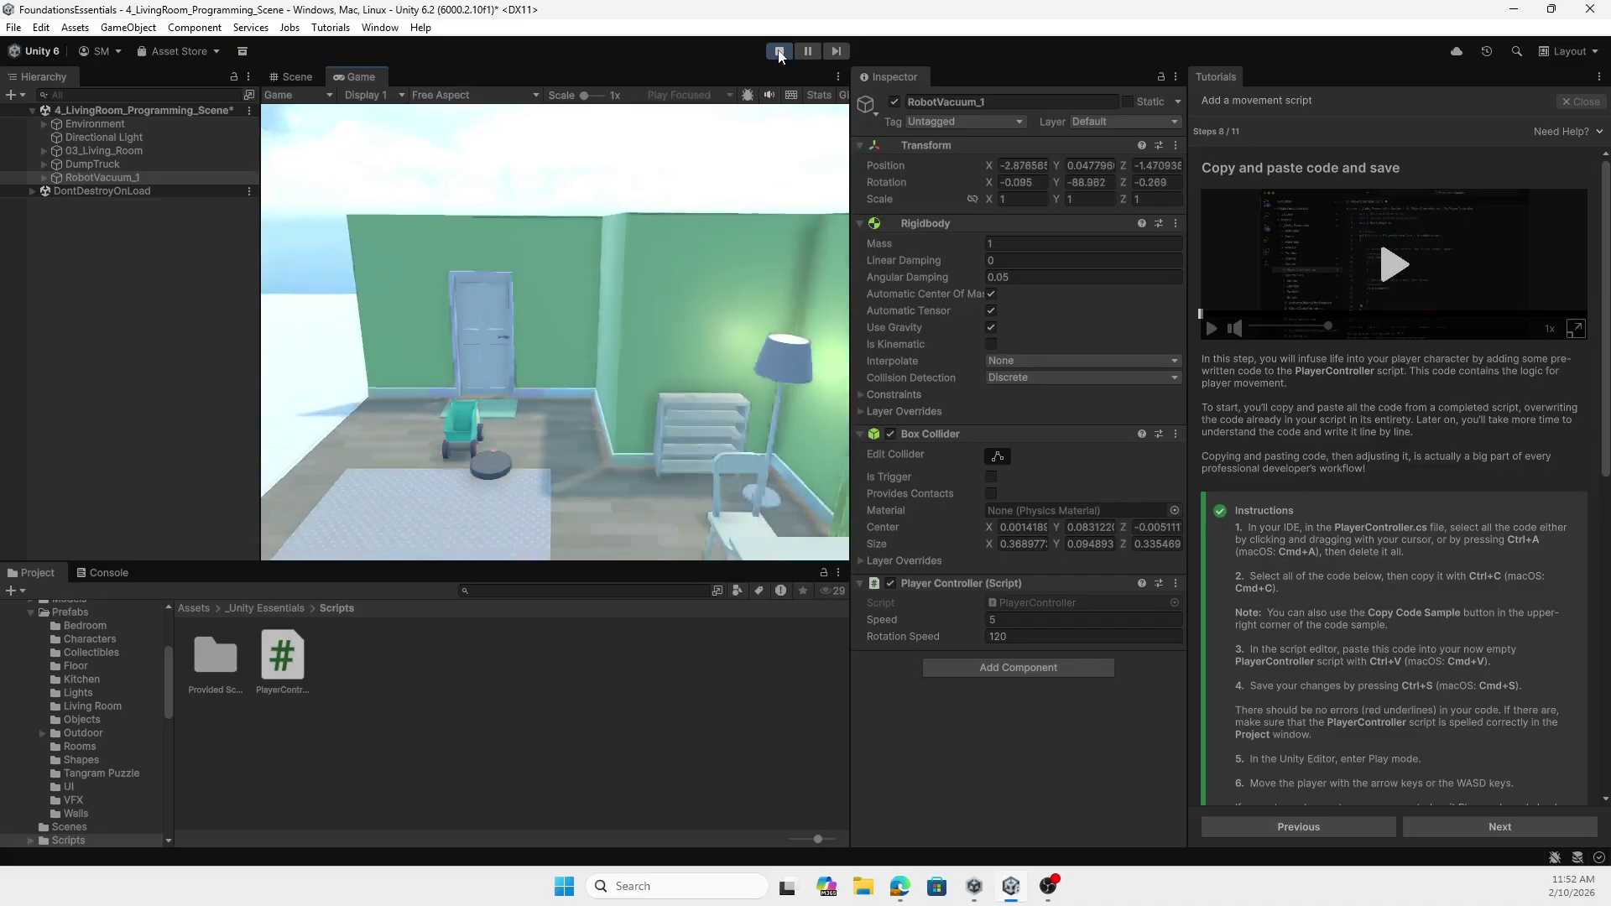
key(Right)
key(Up)
key(Right)
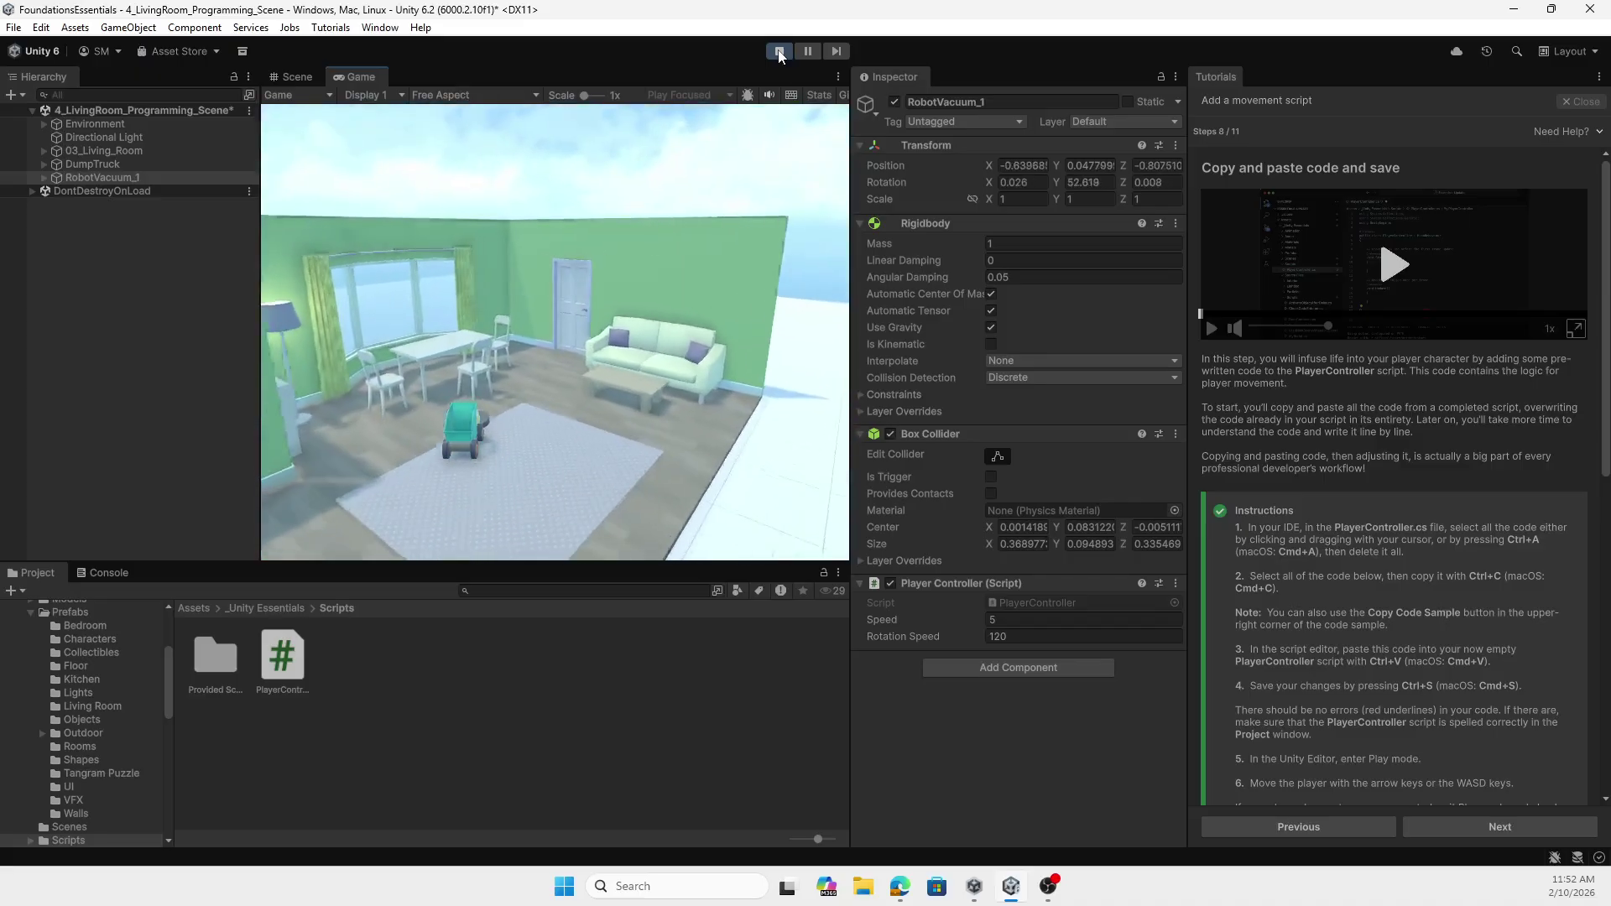
key(Up)
key(Left)
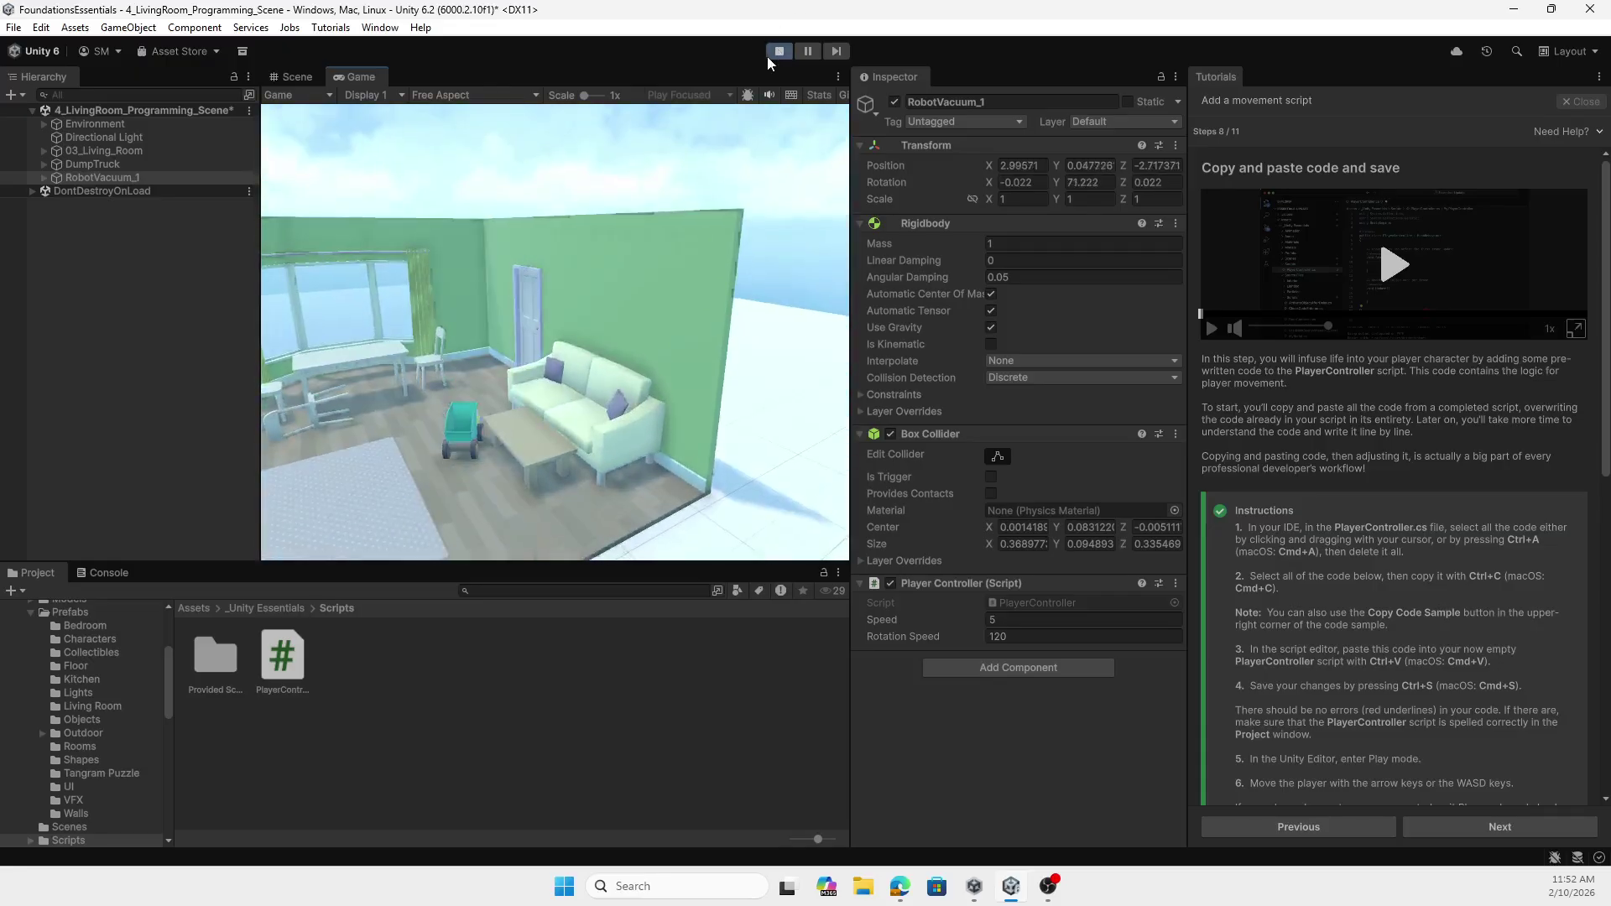
click(778, 51)
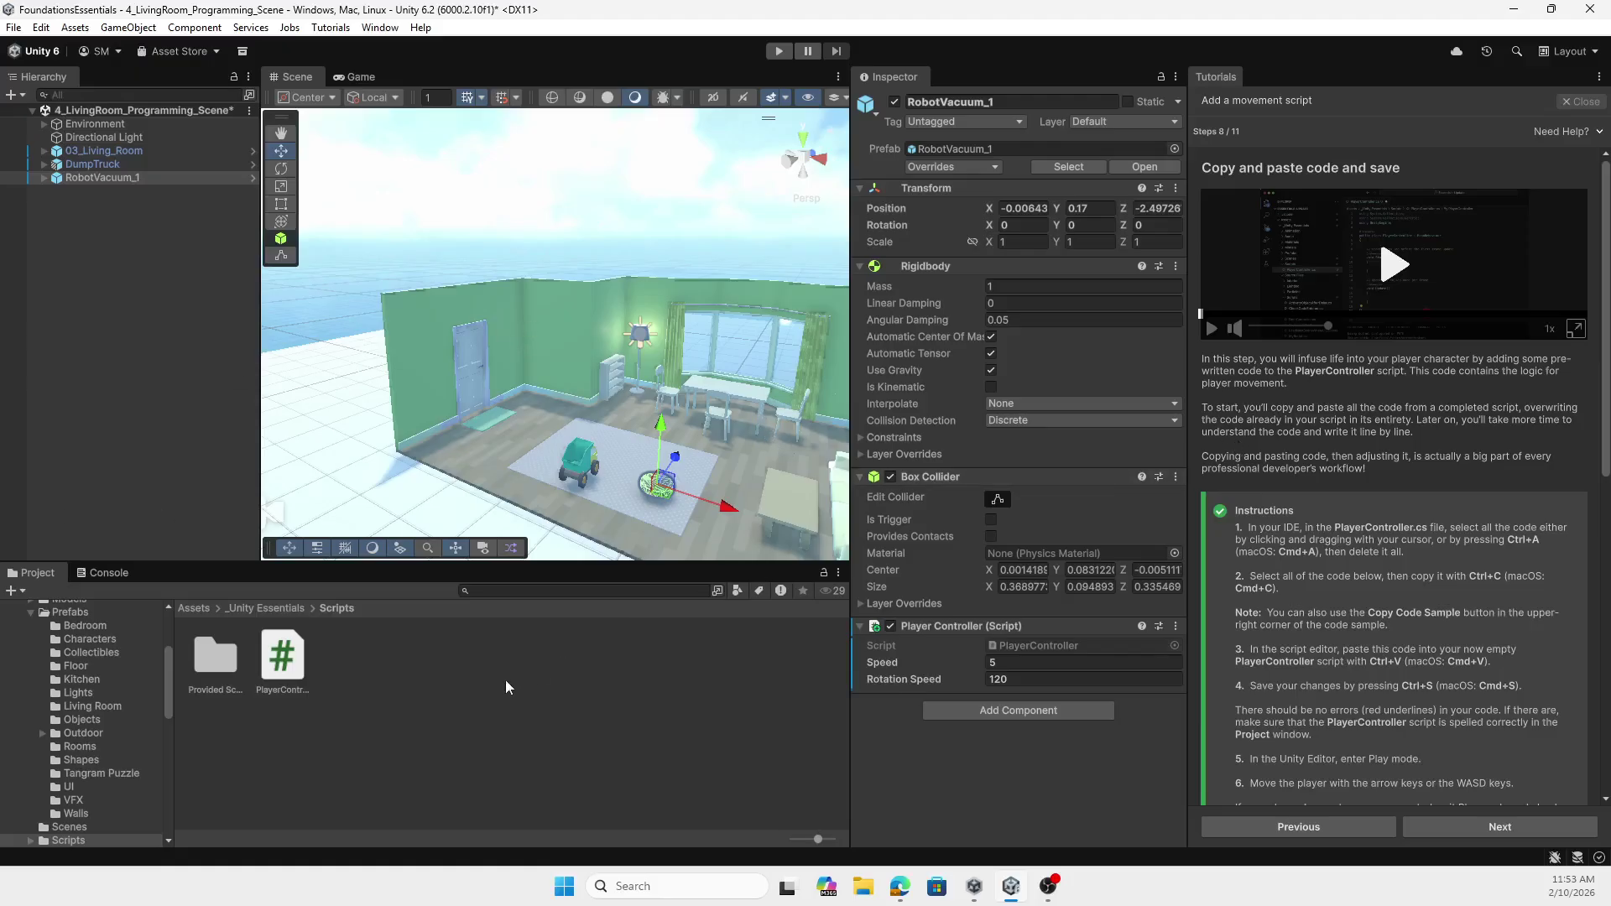
right_click(349, 663)
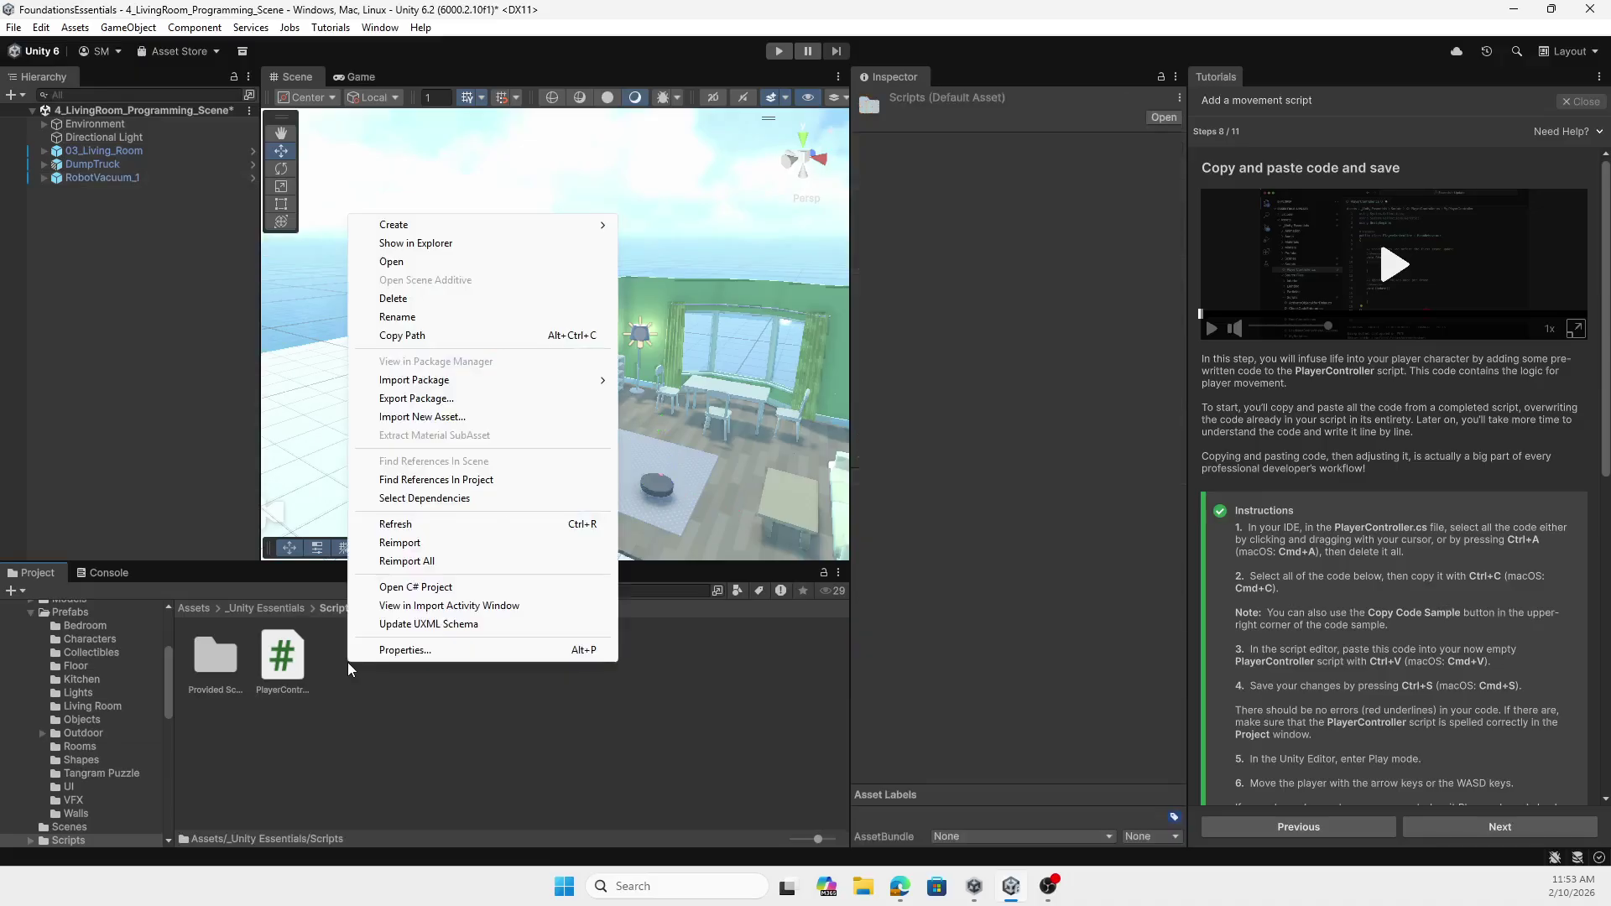
mouse_move(494, 238)
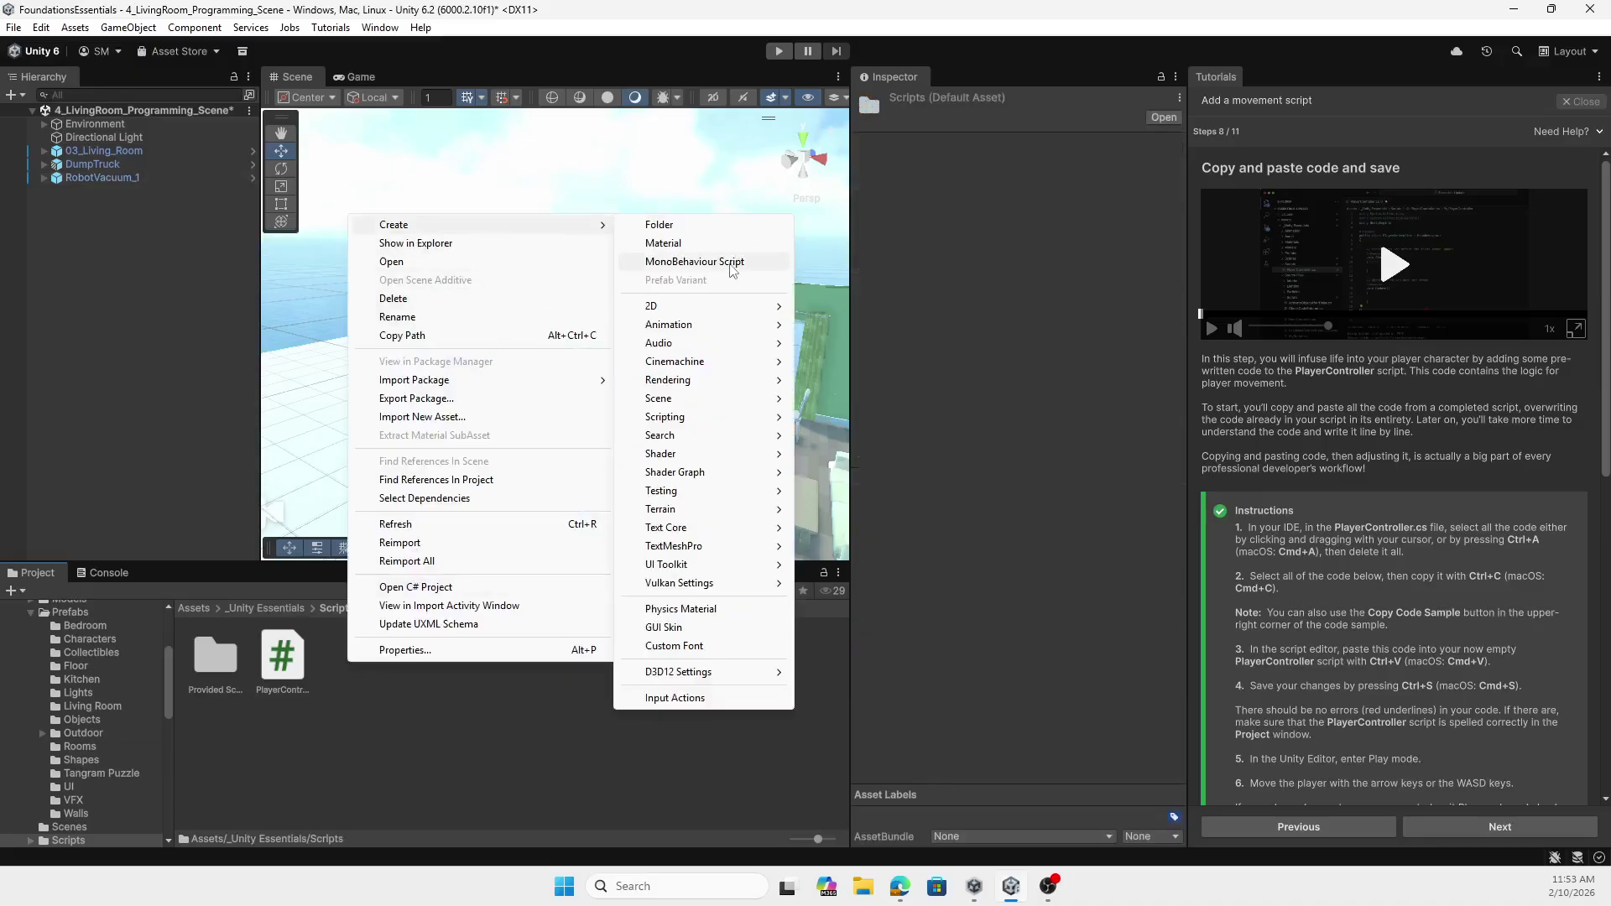
click(478, 772)
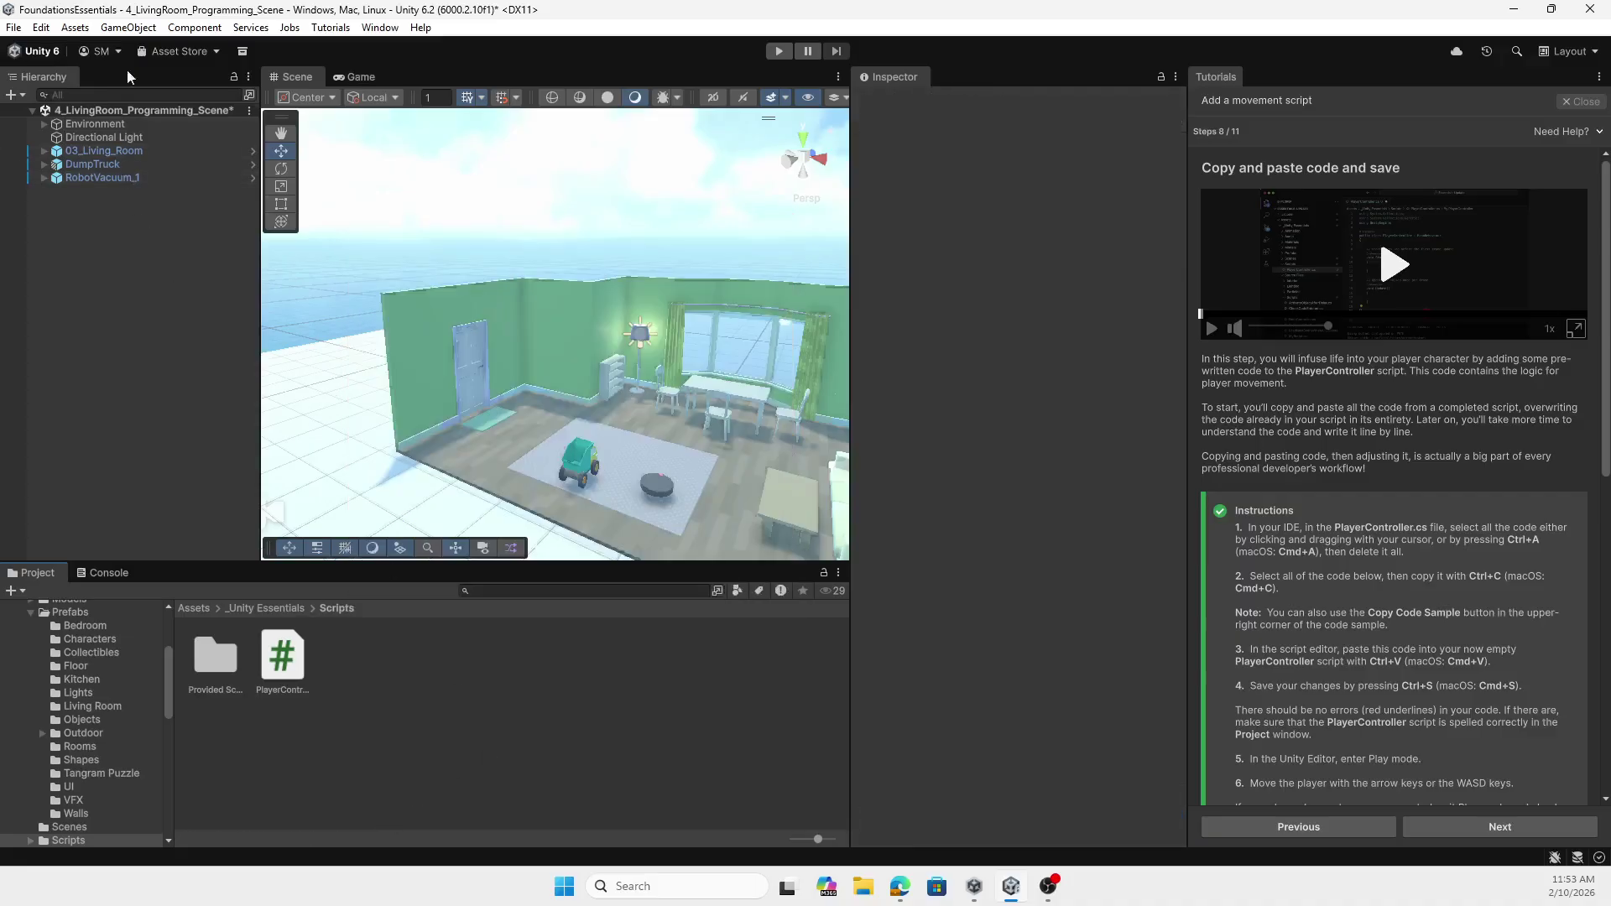
click(128, 27)
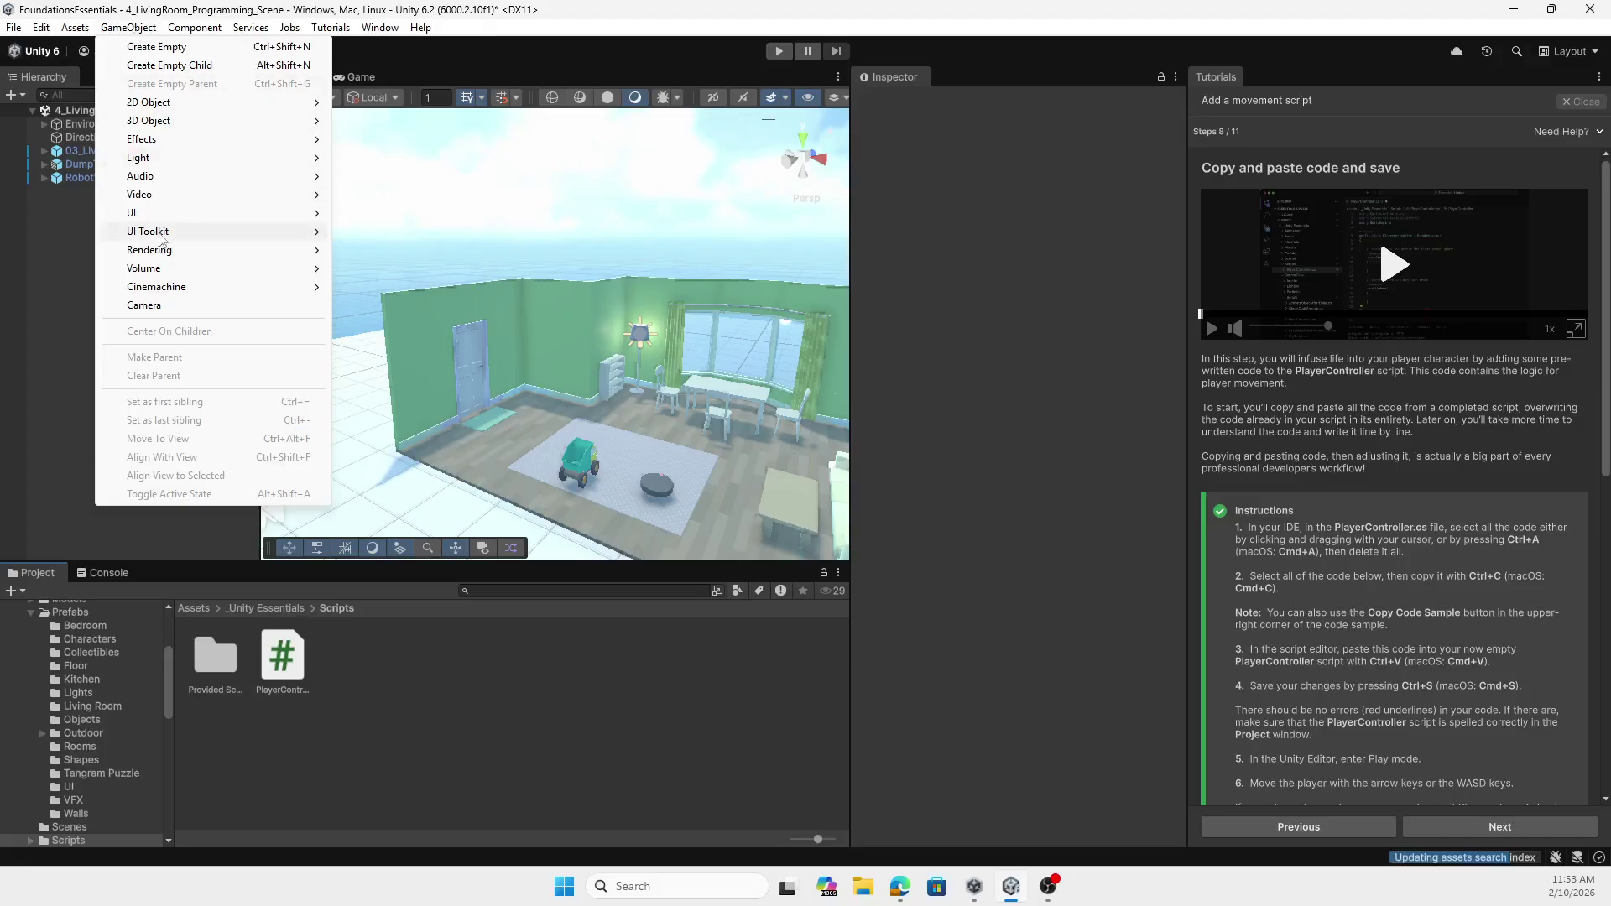
click(127, 32)
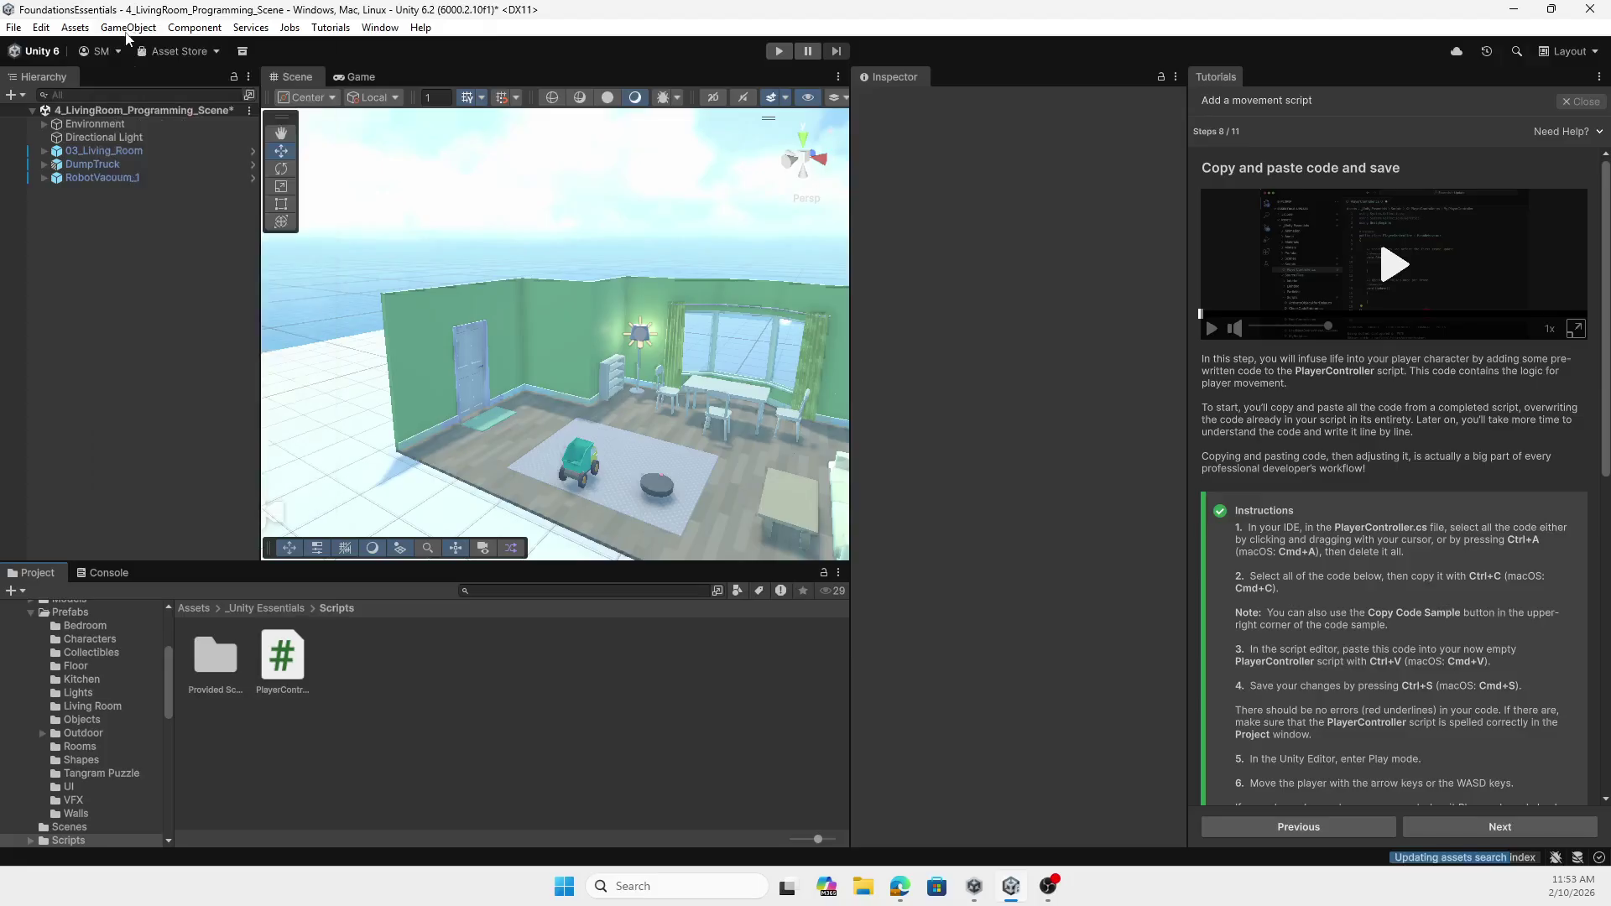
- Go up from the Scripts folder to the _Unity Essentials folder in the project assets
click(281, 606)
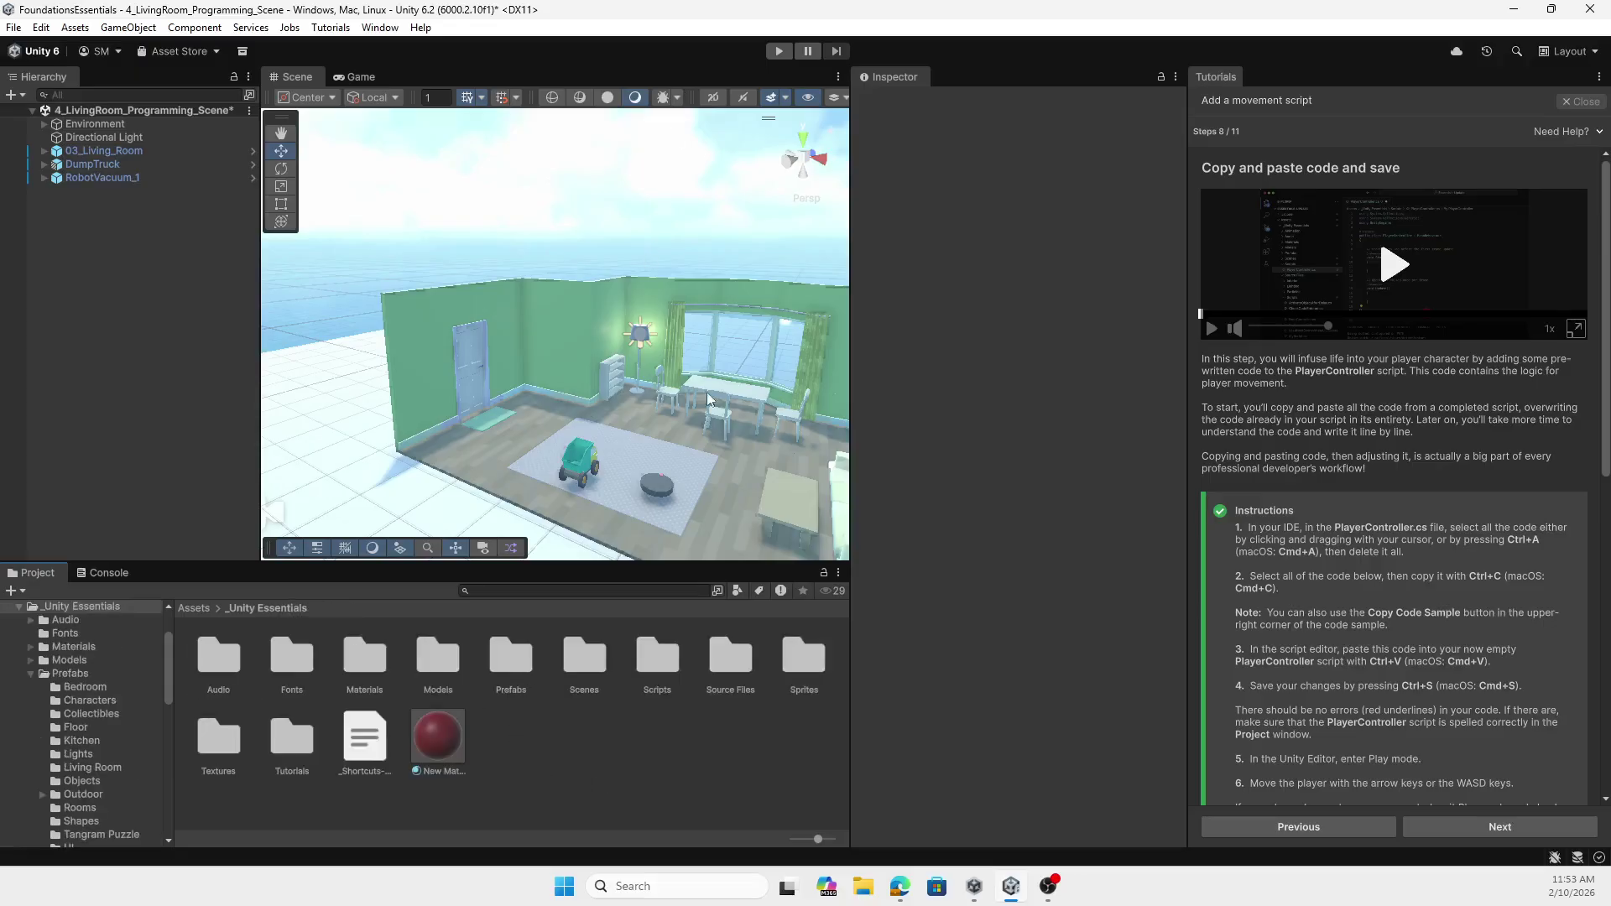